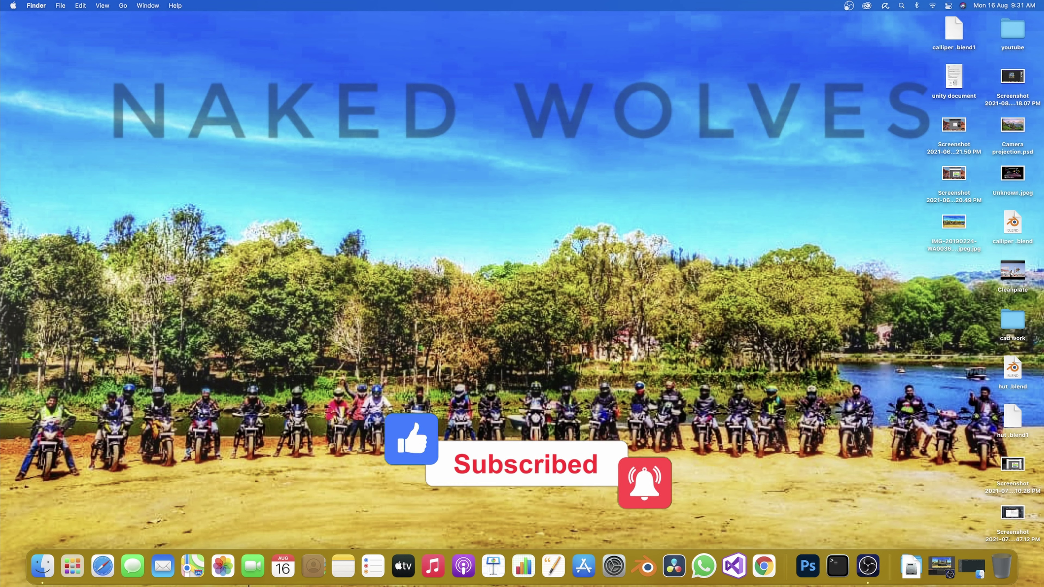
# Launch Blender 2.93.2 from the Dock
pyautogui.click(635, 563)
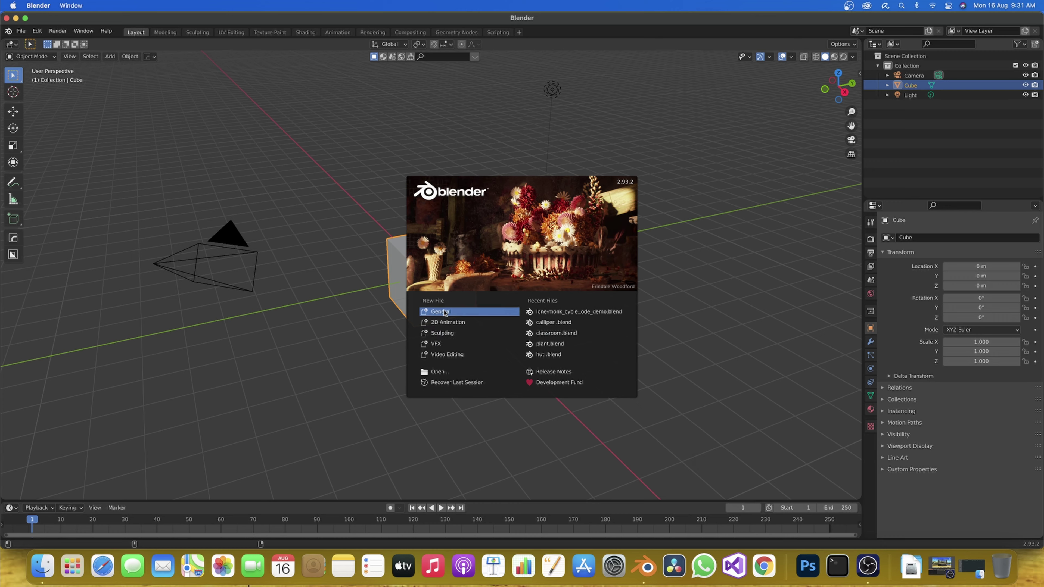
# Start a General scene and make the enlarged timeline area a Geometry Node Editor
pyautogui.click(444, 313)
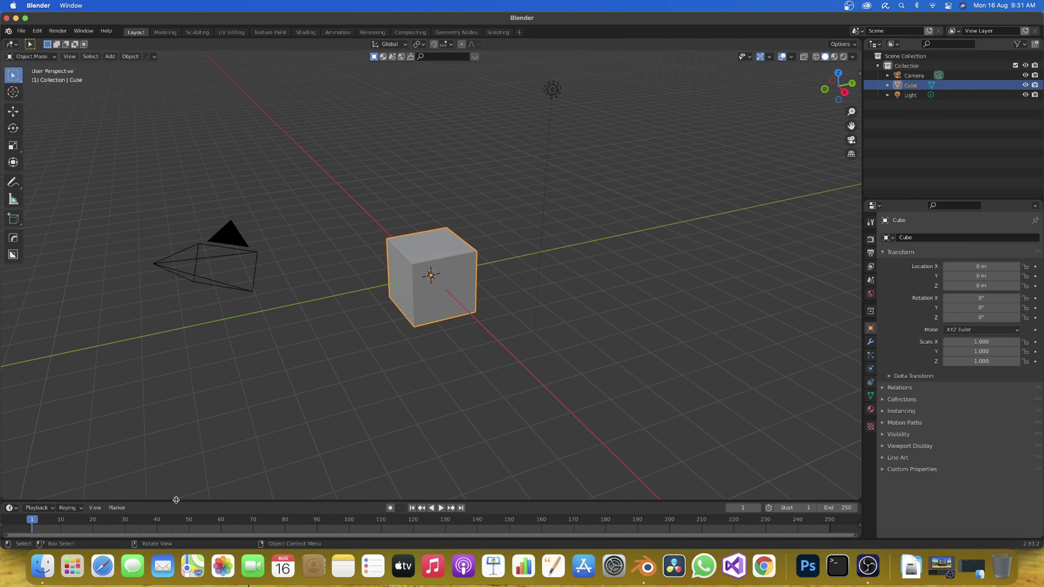
pyautogui.moveTo(176, 501); pyautogui.dragTo(193, 389)
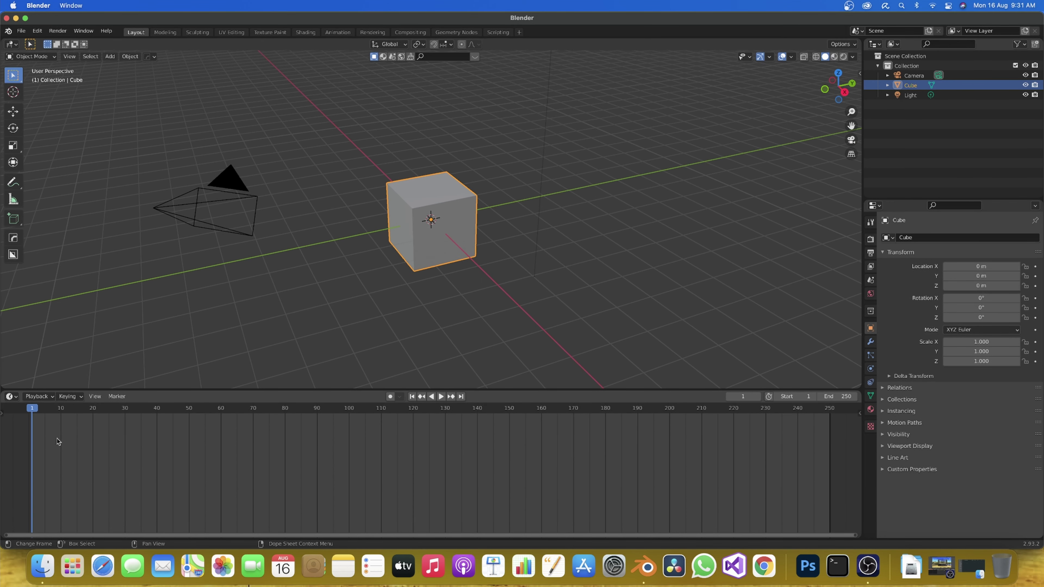
pyautogui.click(10, 397)
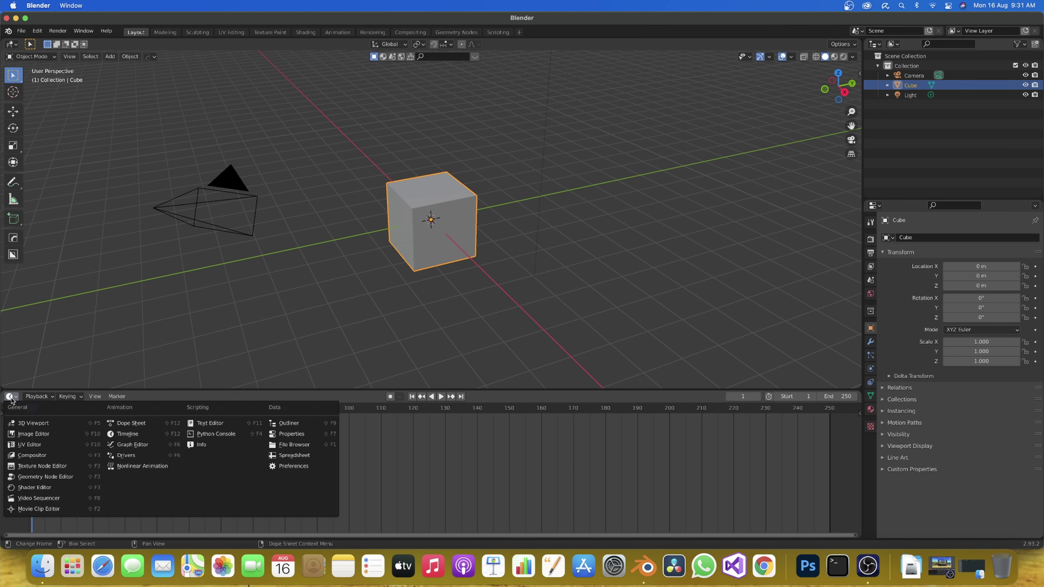
pyautogui.click(27, 480)
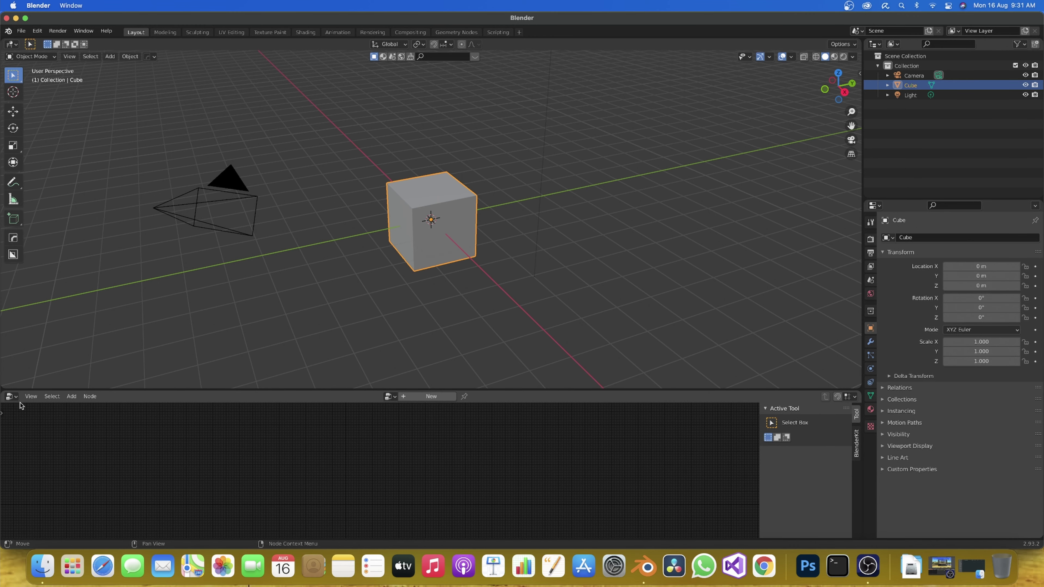
# Create a new Geometry Nodes tree for the cube and show its GeometryNodes modifier
pyautogui.moveTo(197, 390); pyautogui.dragTo(199, 360)
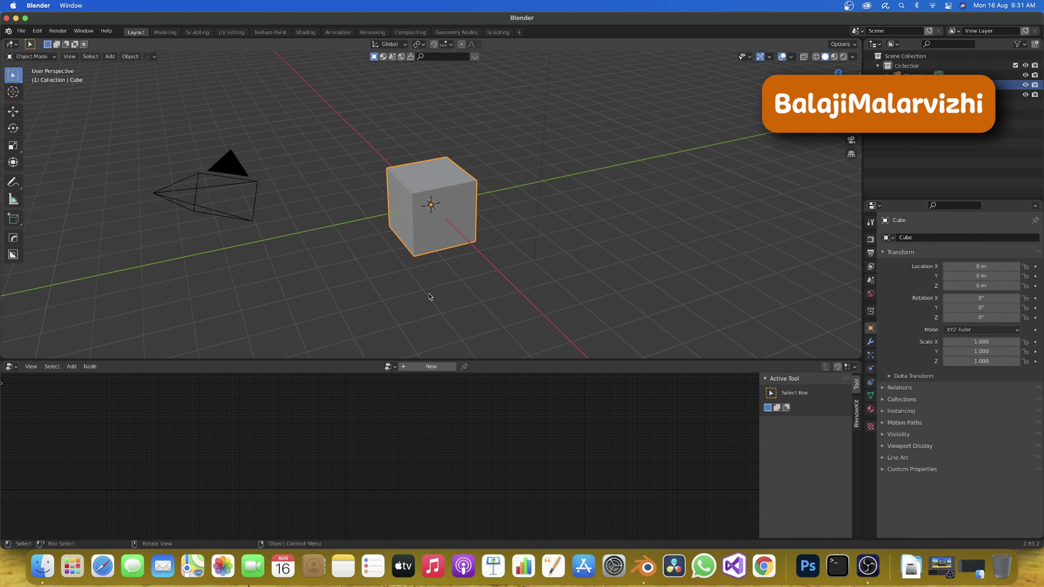
pyautogui.click(430, 366)
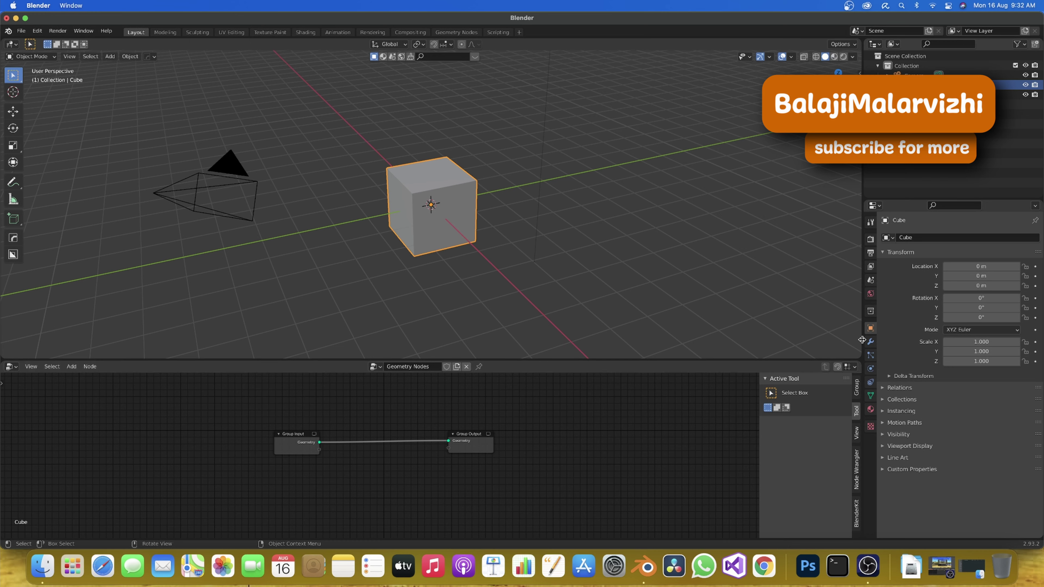
pyautogui.click(870, 342)
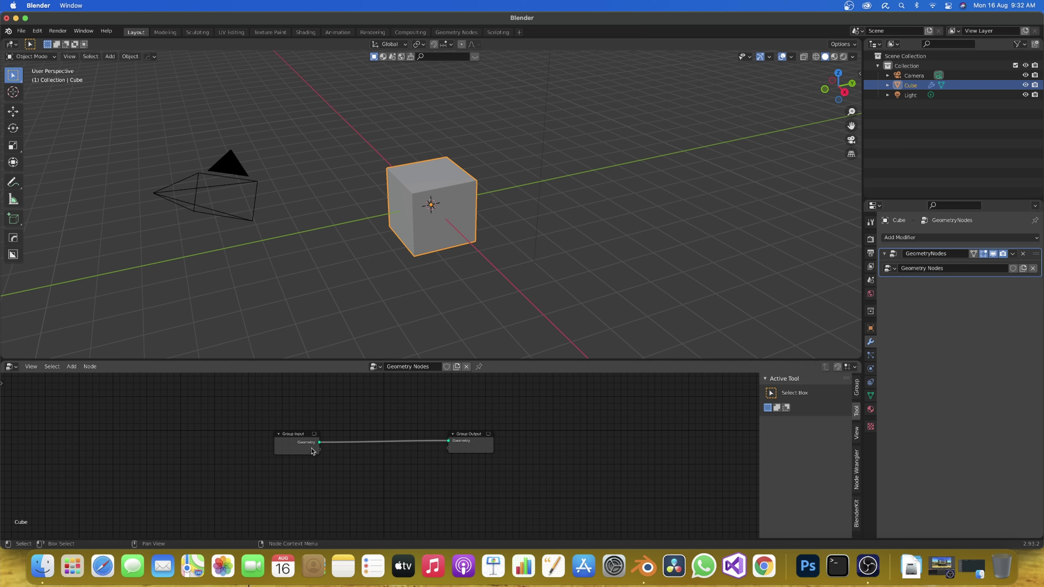
pyautogui.scroll(1, 302, 452)
# Delete the Group Input node and toggle the cube in and out of Edit Mode
pyautogui.moveTo(257, 421); pyautogui.dragTo(345, 463)
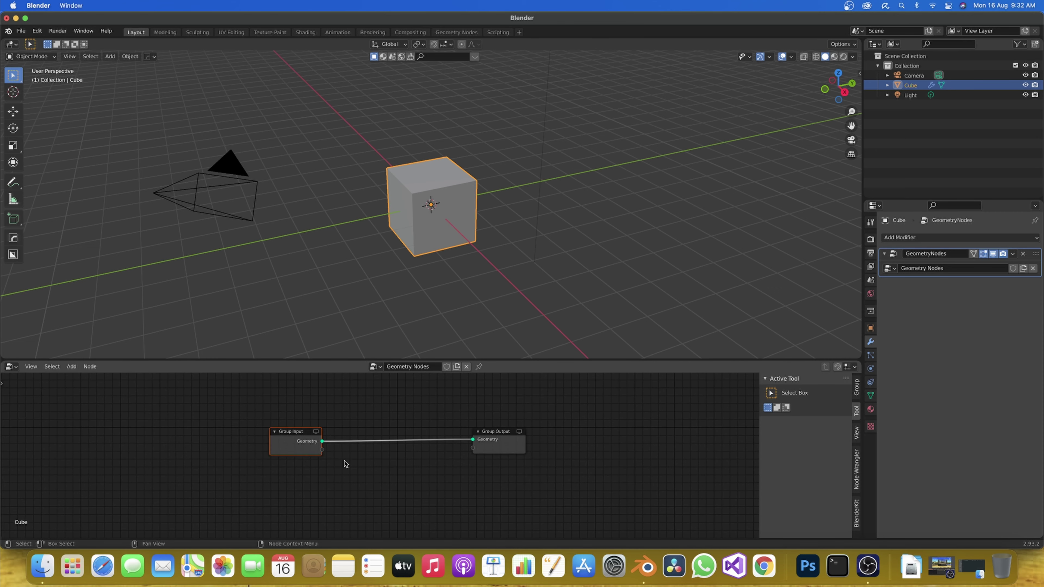
pyautogui.press('x')
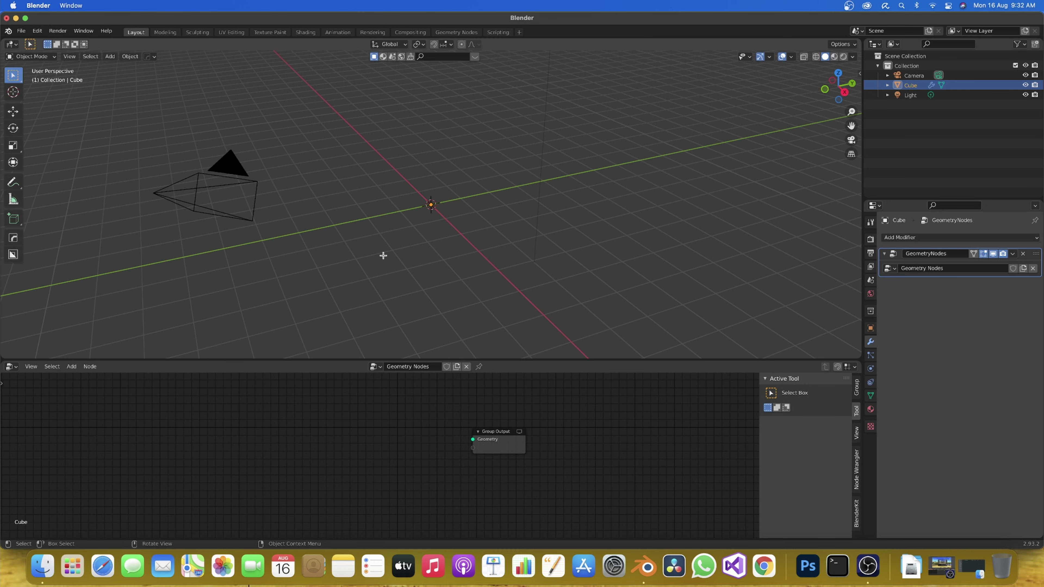
pyautogui.press('Tab')
pyautogui.scroll(2, 402, 210)
pyautogui.moveTo(398, 217)
pyautogui.mouseDown(button='middle')
pyautogui.moveTo(434, 222)
pyautogui.moveTo(417, 229)
pyautogui.mouseUp(button='middle')
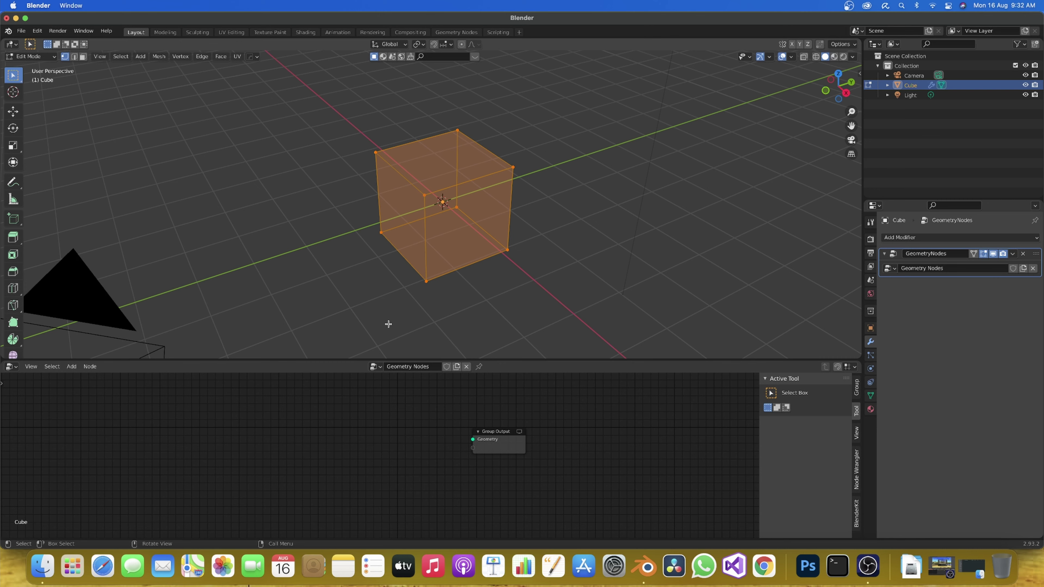
pyautogui.press('Tab')
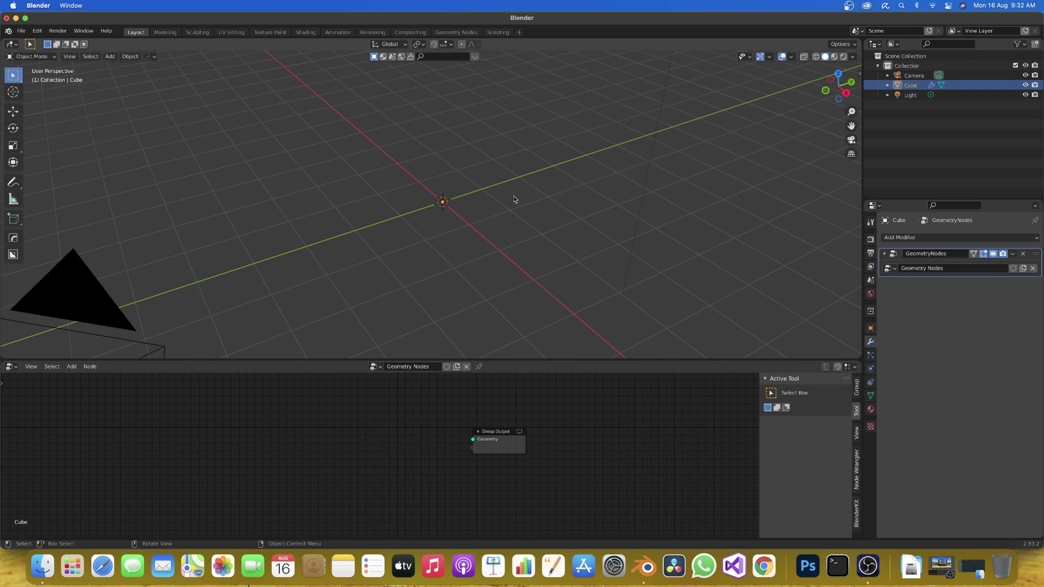
pyautogui.scroll(-3, 423, 231)
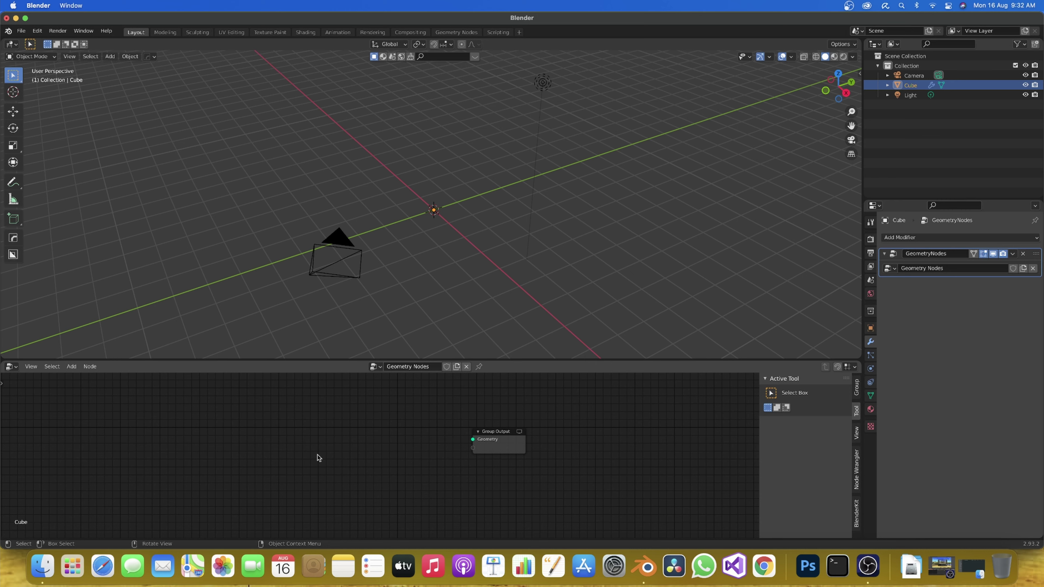
# Add a new Group Input node and link its Geometry to Group Output
pyautogui.hotkey('shift', 'a')
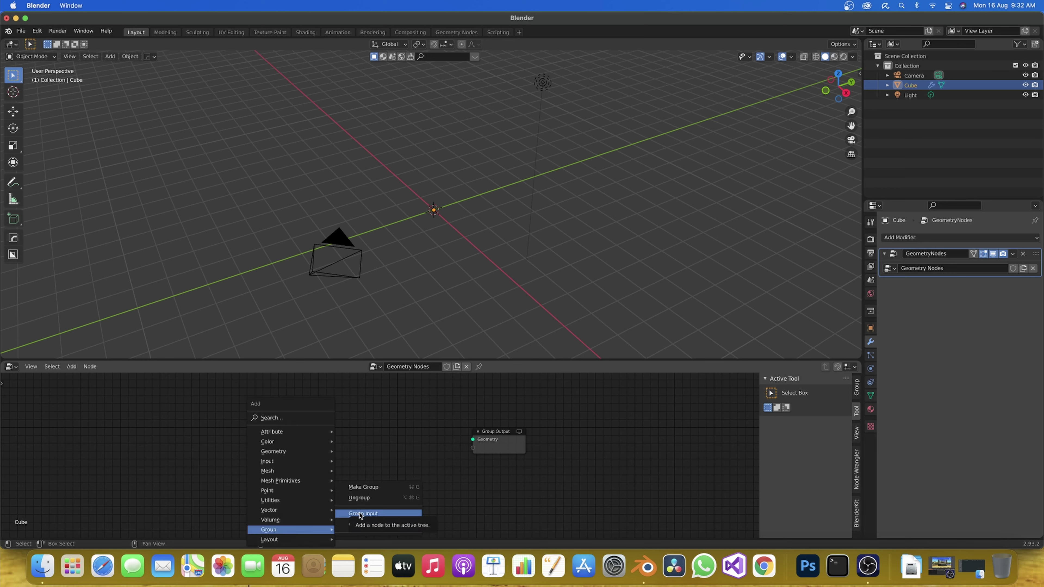
pyautogui.click(360, 516)
pyautogui.click(362, 448)
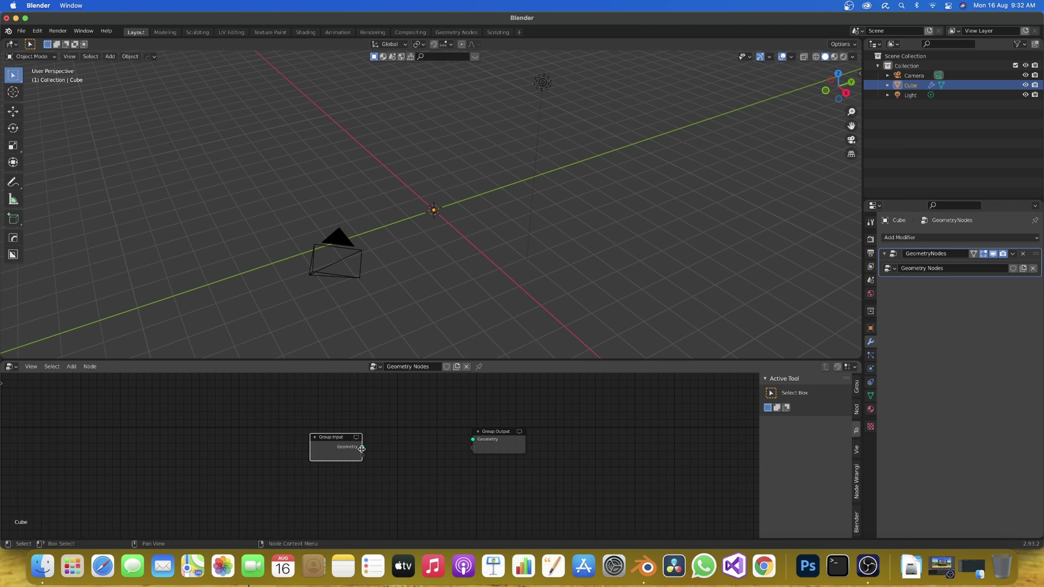
pyautogui.moveTo(362, 447); pyautogui.dragTo(473, 438)
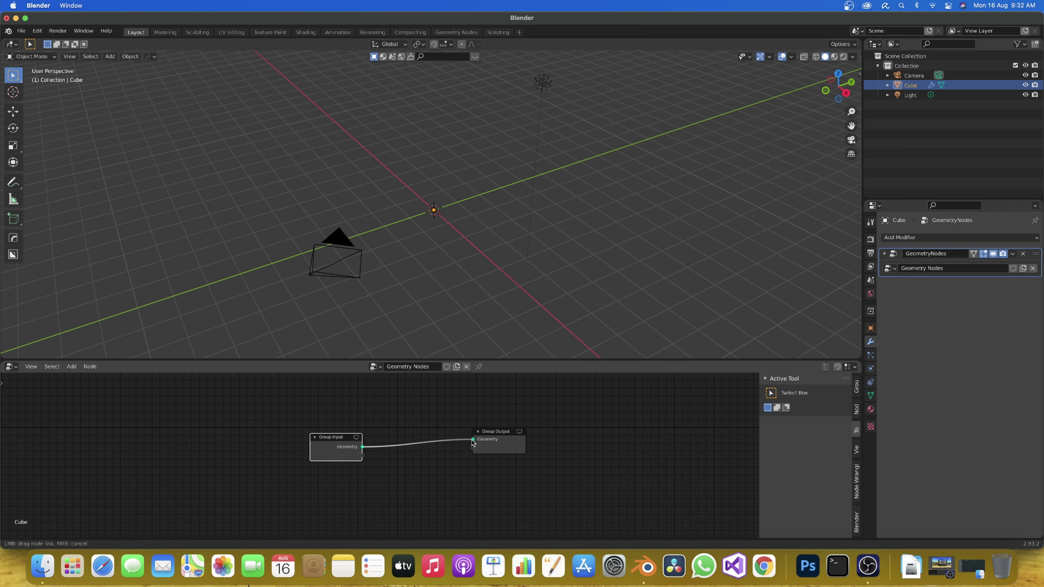
pyautogui.moveTo(324, 446); pyautogui.dragTo(263, 443)
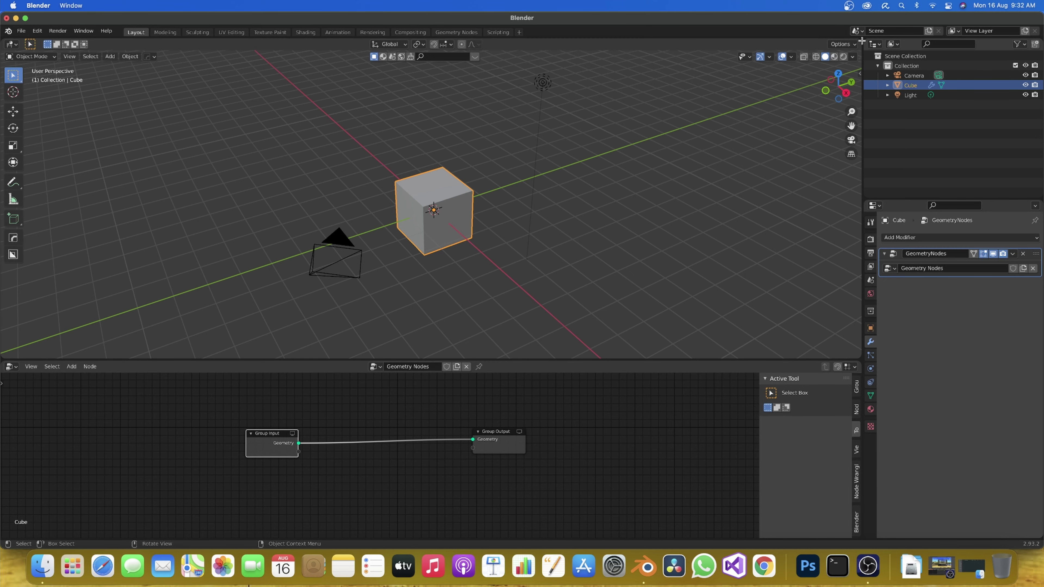
# Split the 3D view and turn the new area into a Spreadsheet
pyautogui.moveTo(861, 41); pyautogui.dragTo(617, 123)
pyautogui.click(629, 44)
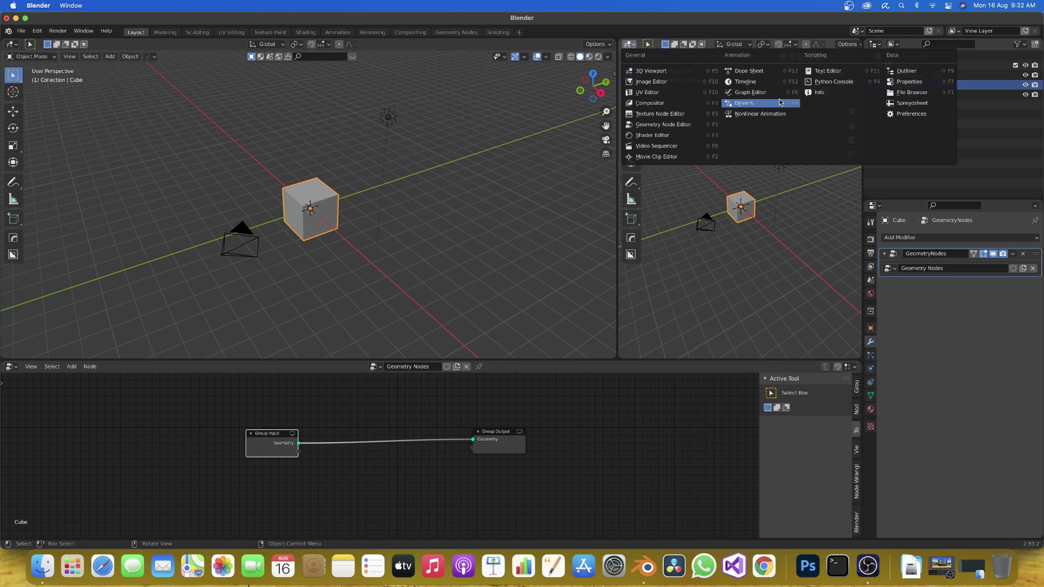
pyautogui.click(888, 106)
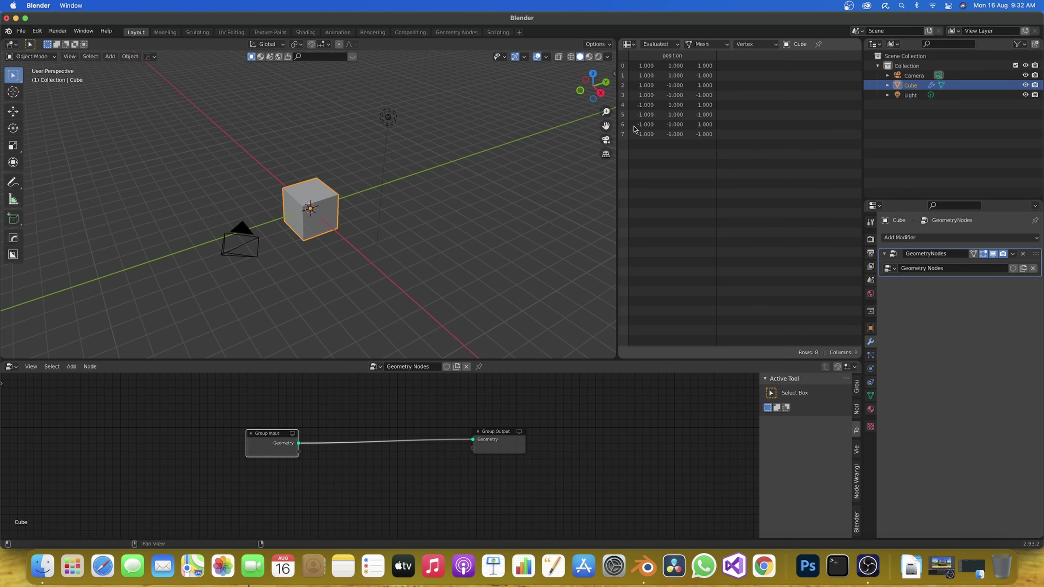
pyautogui.scroll(5, 293, 210)
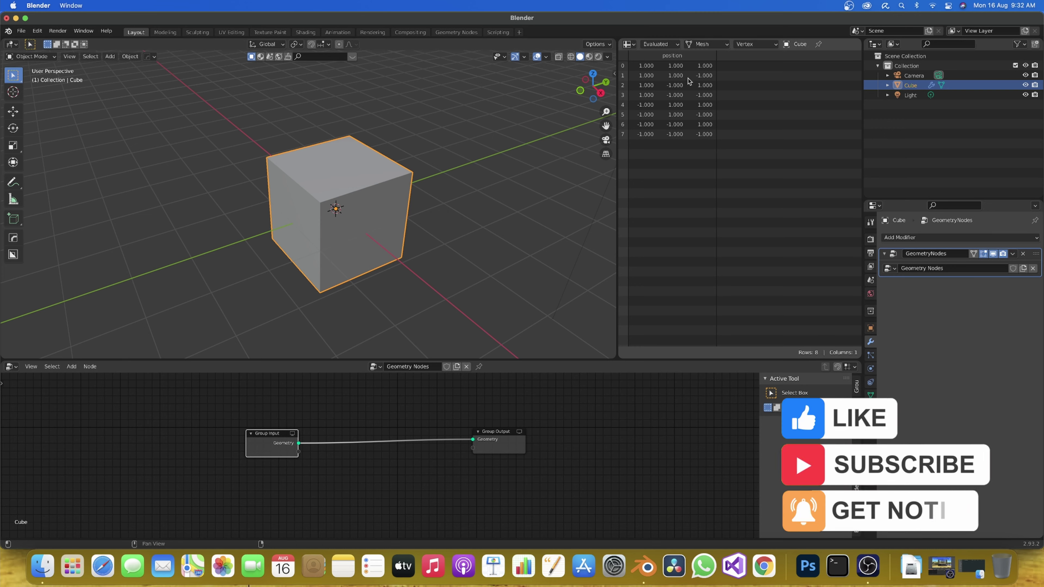
# Put the cube in Edit Mode and select its top-right corner vertex
pyautogui.hotkey('ctrl', 'Tab')
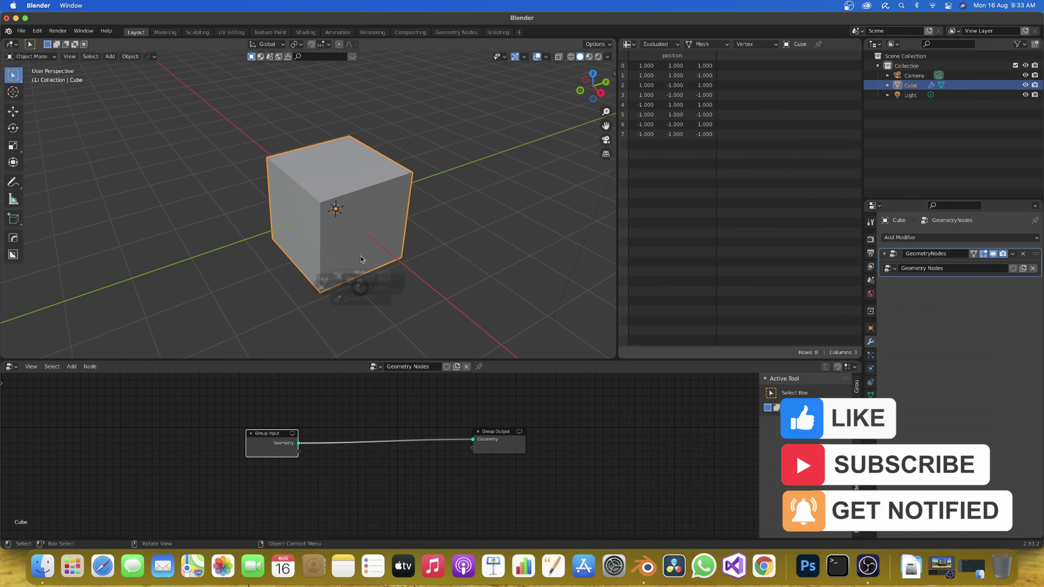
pyautogui.click(382, 203)
pyautogui.press('Tab')
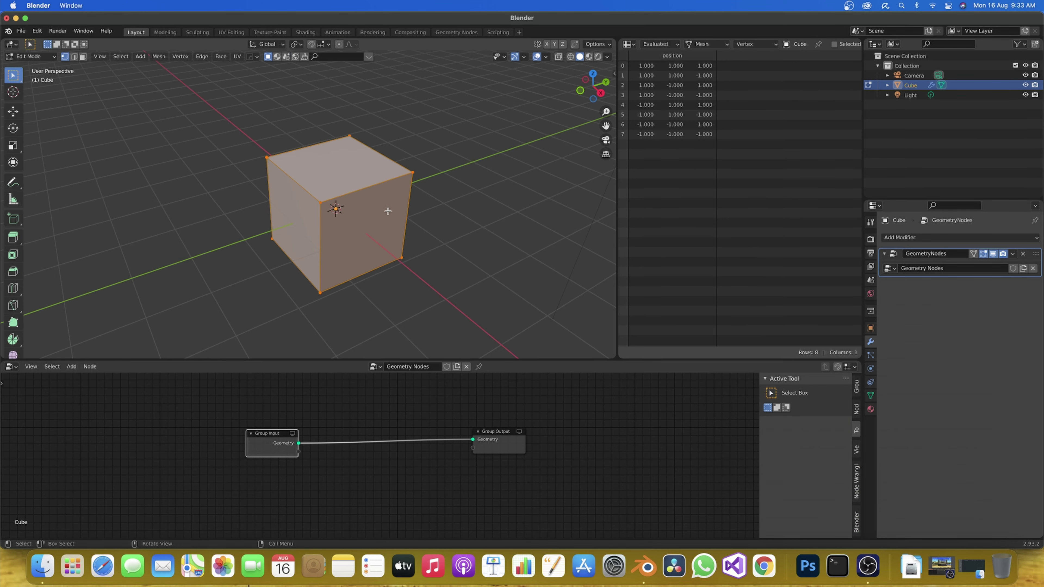
pyautogui.moveTo(388, 211); pyautogui.dragTo(407, 198, button='middle')
pyautogui.click(415, 193)
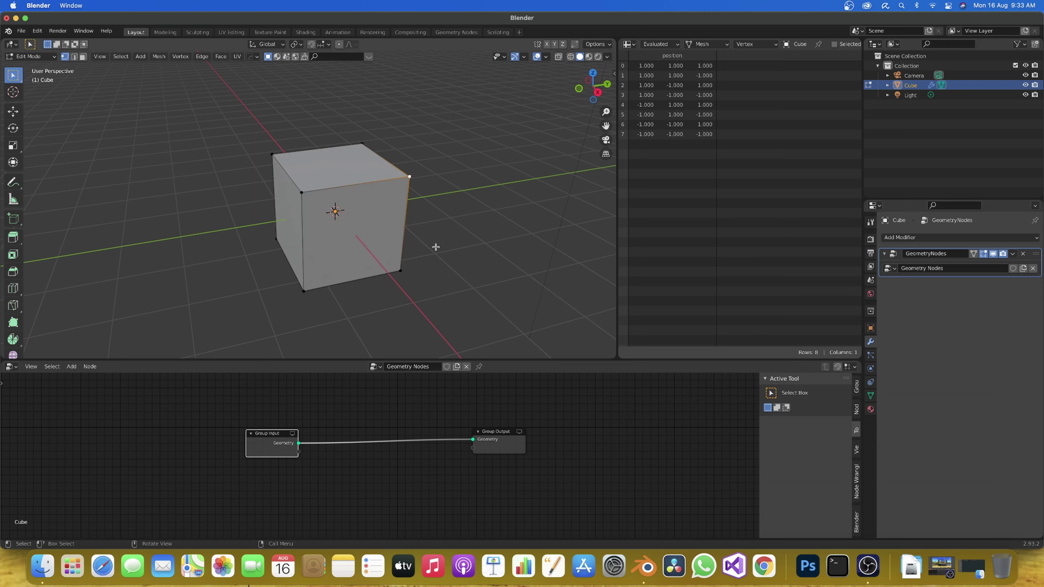
# Try moving the vertex along Y, Z and X, cancel, then switch to Vertex Paint
pyautogui.press('g')
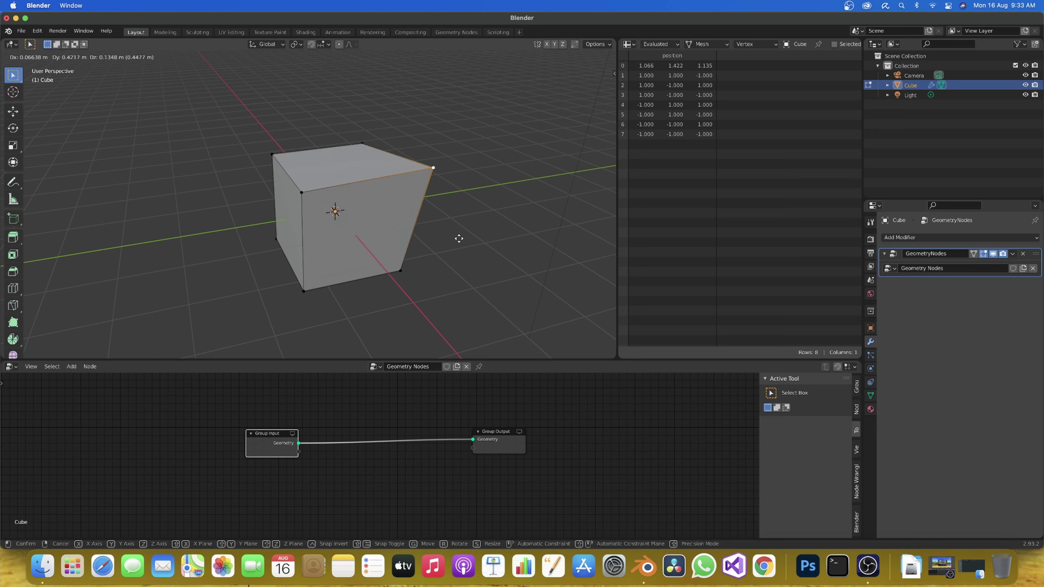
pyautogui.press('y')
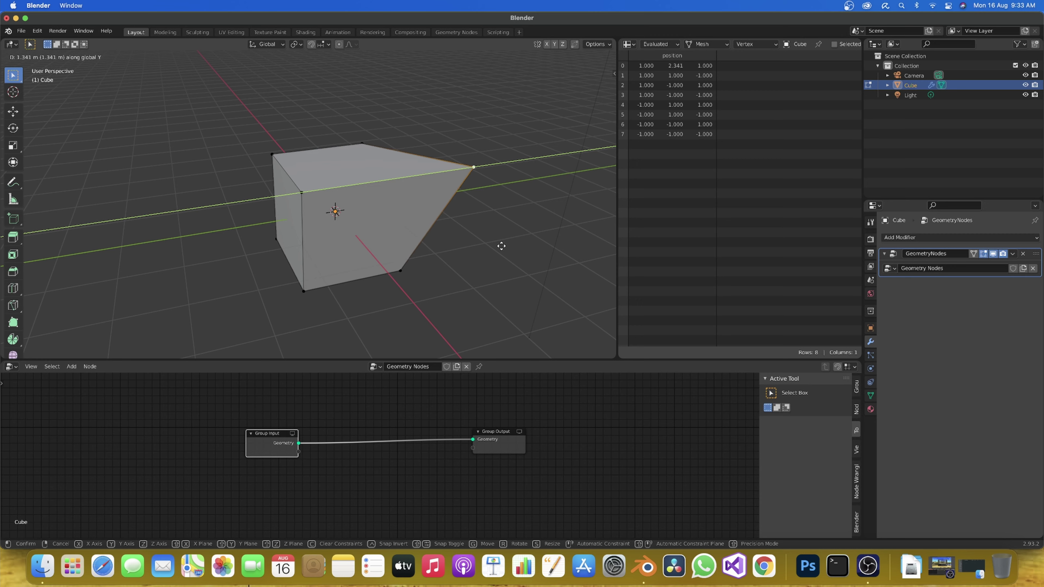
pyautogui.press('z')
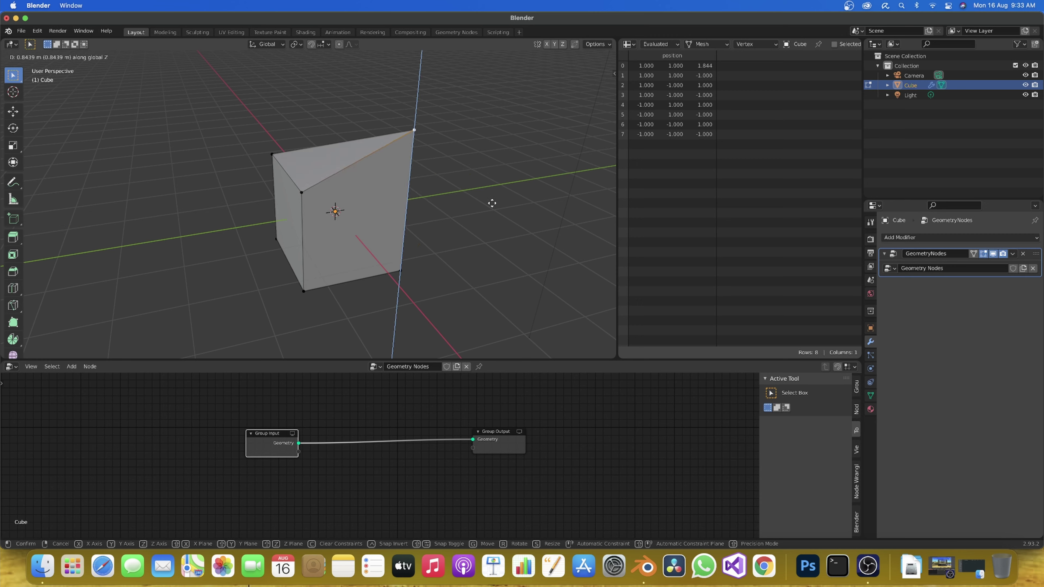
pyautogui.press('x')
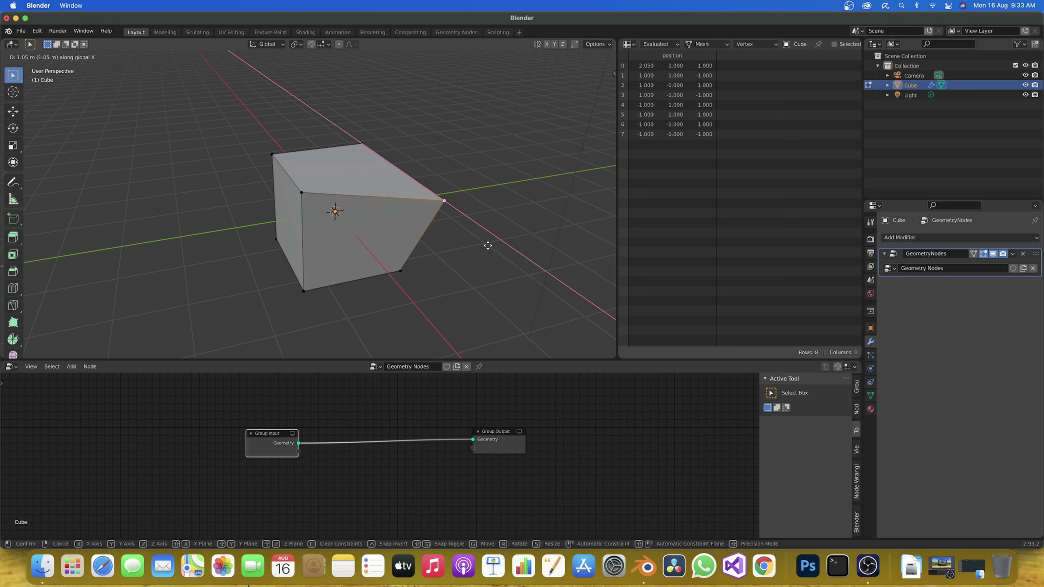
pyautogui.press('Escape')
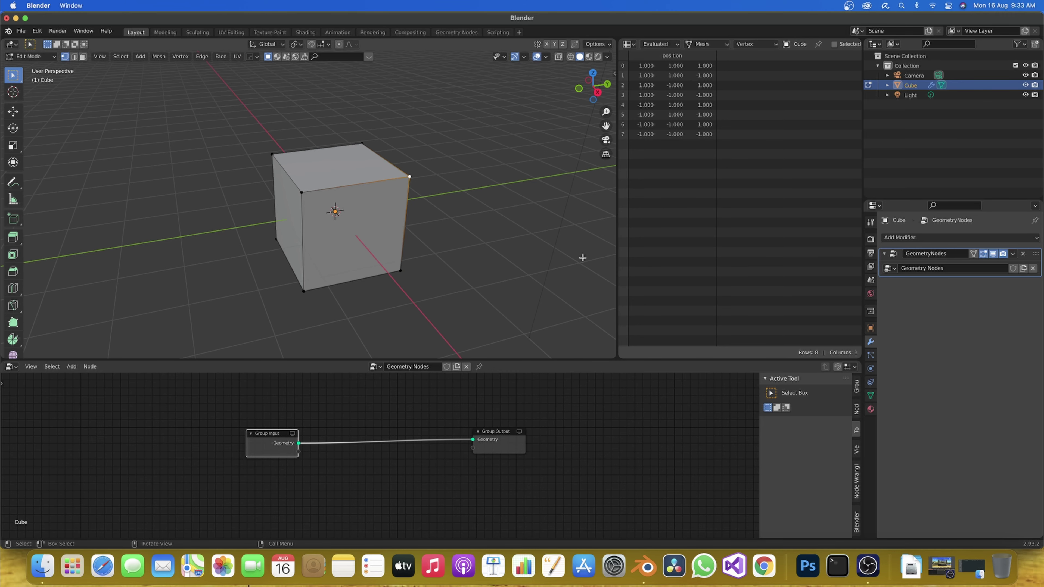
pyautogui.hotkey('ctrl', 'Tab')
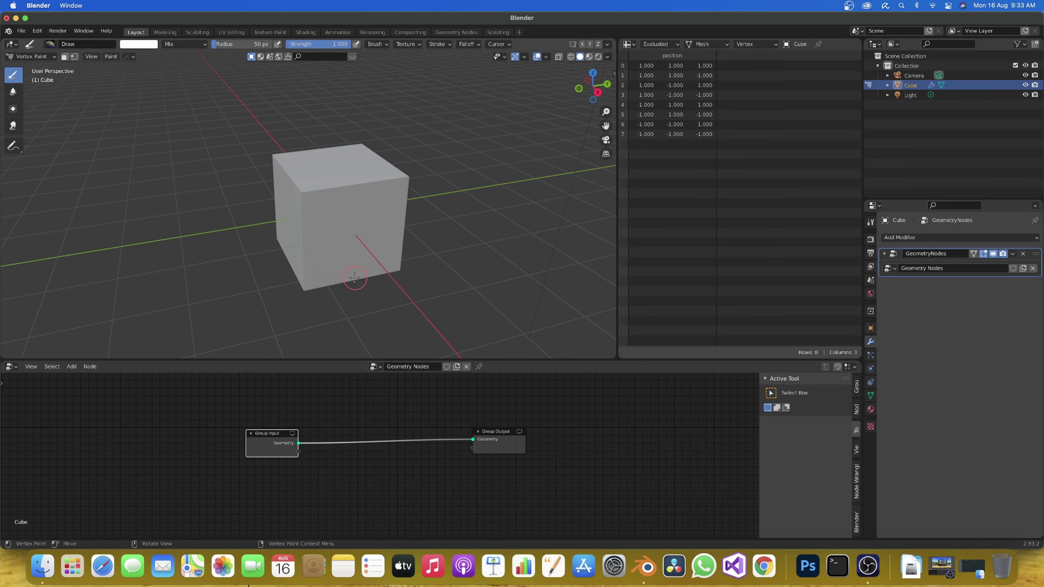
# Return the cube to Object Mode, orbit to its side, and bring up the Add node menu
pyautogui.click(31, 56)
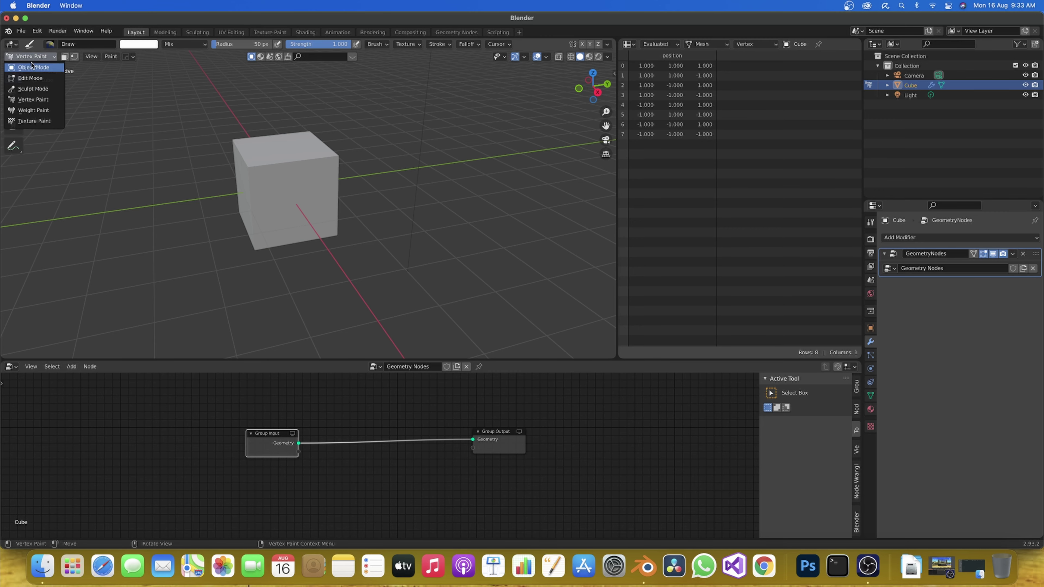
pyautogui.scroll(3, 270, 244)
pyautogui.moveTo(270, 244); pyautogui.dragTo(357, 231, button='middle')
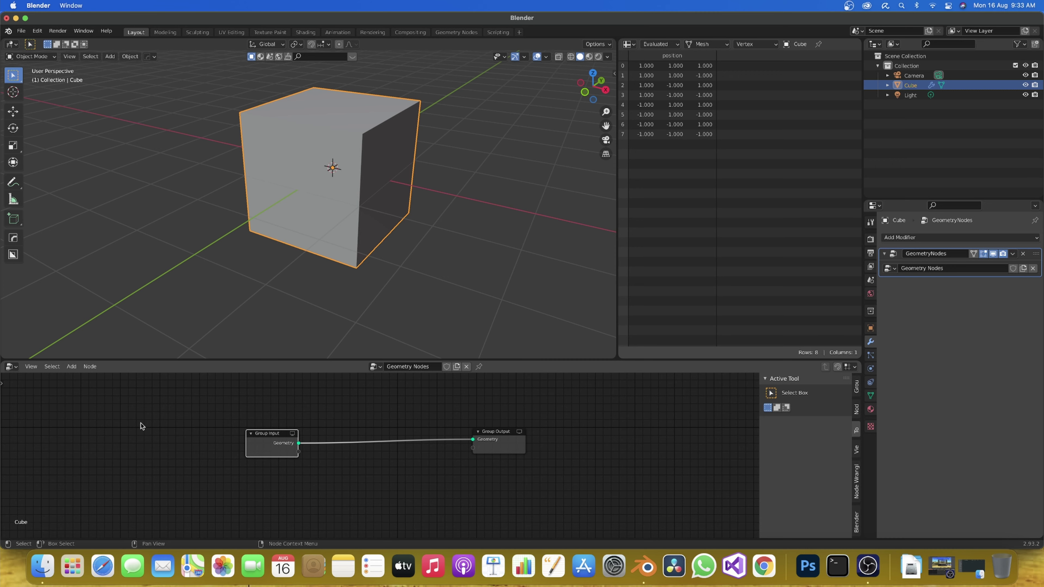
pyautogui.hotkey('shift', 'a')
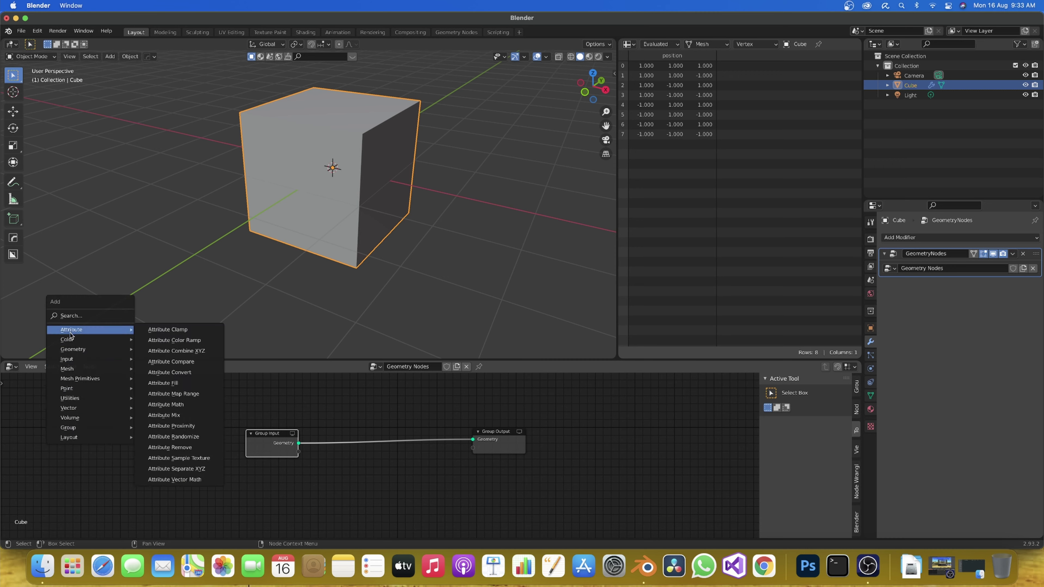
pyautogui.press('Escape')
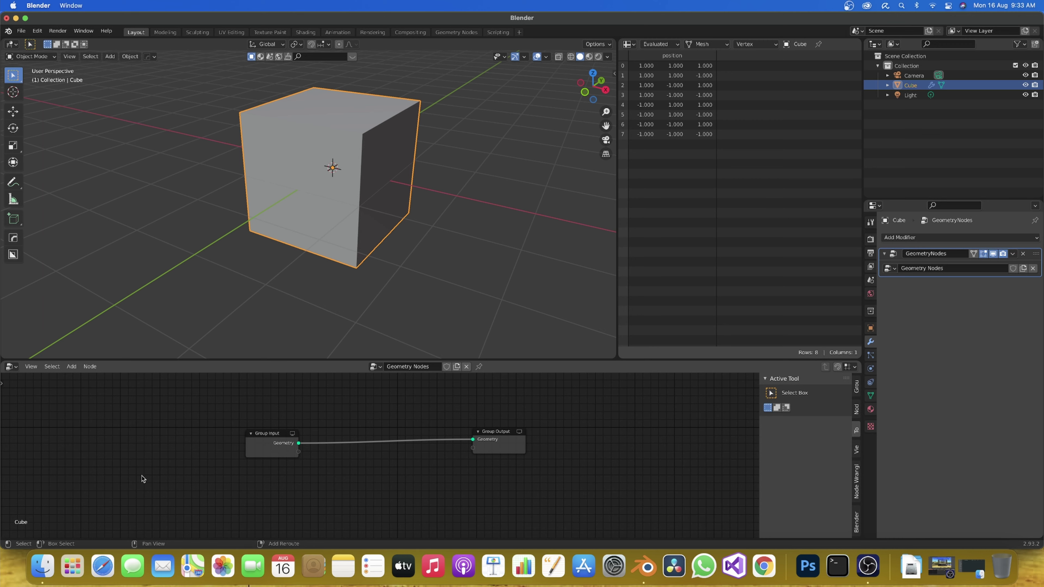
pyautogui.hotkey('shift', 'a')
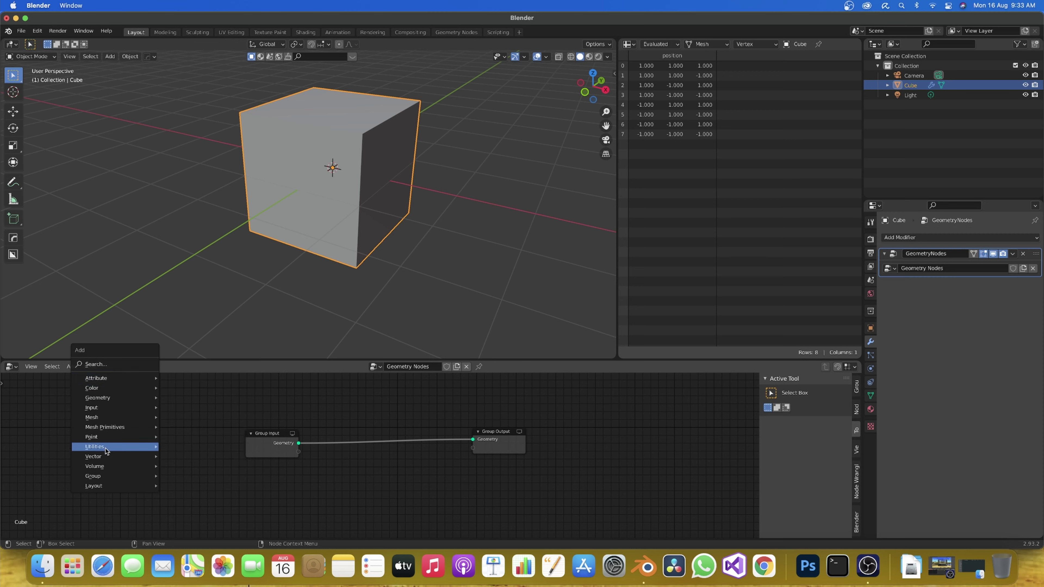
pyautogui.moveTo(115, 436)
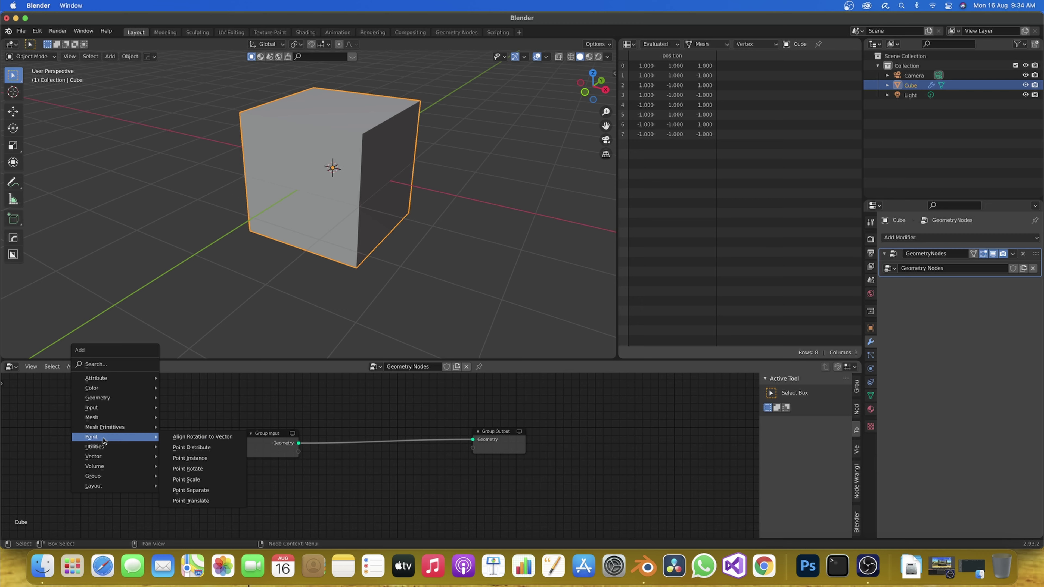
# Insert a Point Distribute node between Group Input and Group Output
pyautogui.click(177, 450)
pyautogui.click(323, 469)
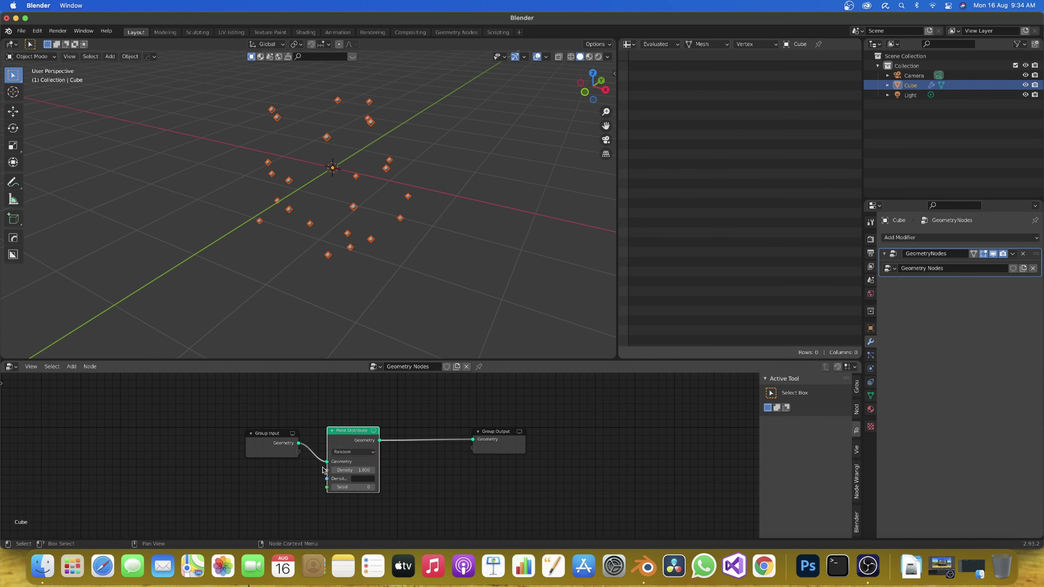
pyautogui.scroll(-3, 306, 234)
pyautogui.moveTo(327, 216)
pyautogui.mouseDown(button='middle')
pyautogui.moveTo(309, 218)
pyautogui.moveTo(309, 243)
pyautogui.mouseUp(button='middle')
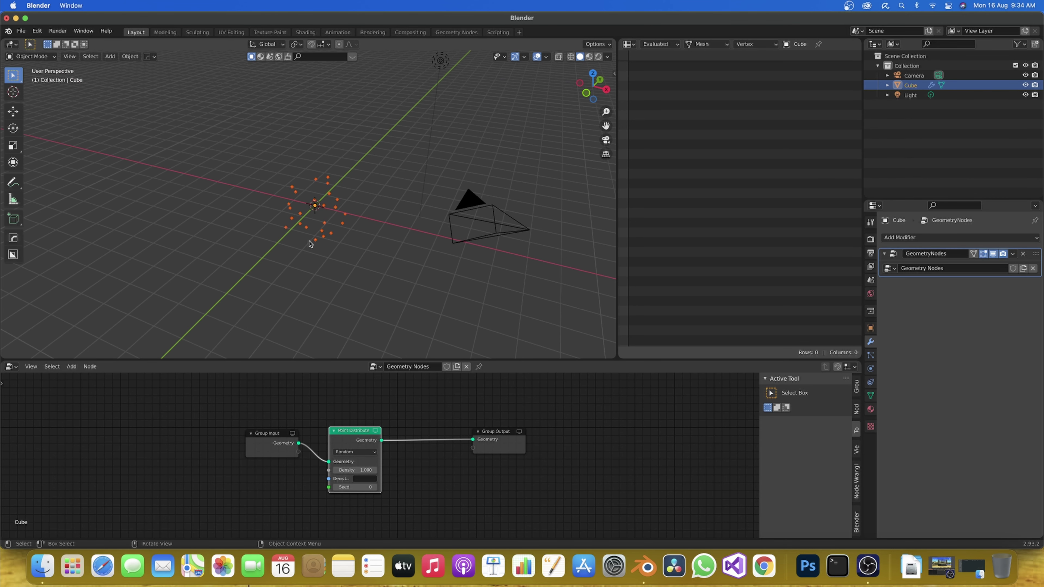
pyautogui.press('Tab')
pyautogui.press('Tab')
pyautogui.moveTo(251, 445); pyautogui.dragTo(223, 429)
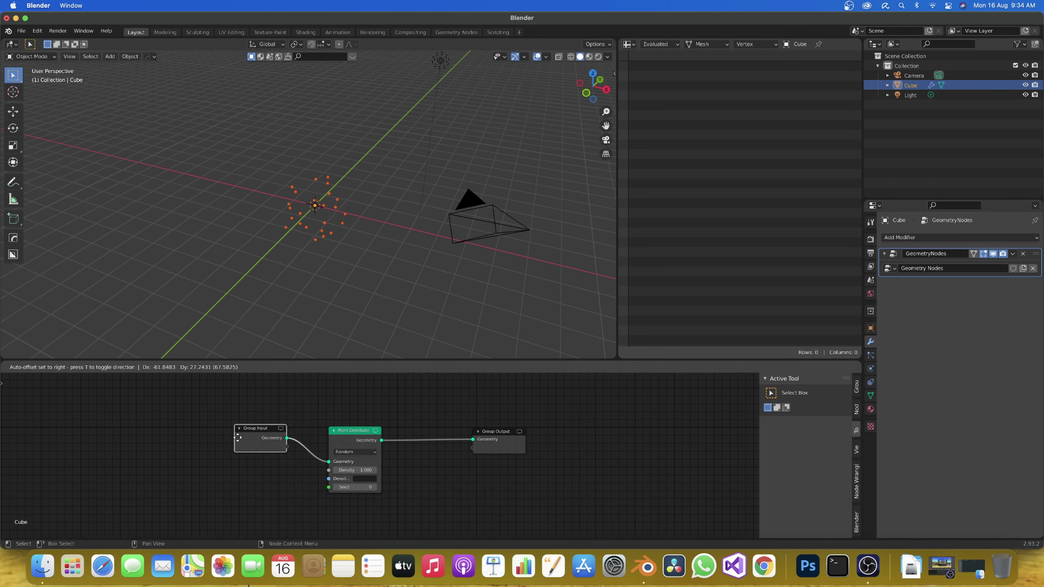
pyautogui.moveTo(335, 450); pyautogui.dragTo(336, 461)
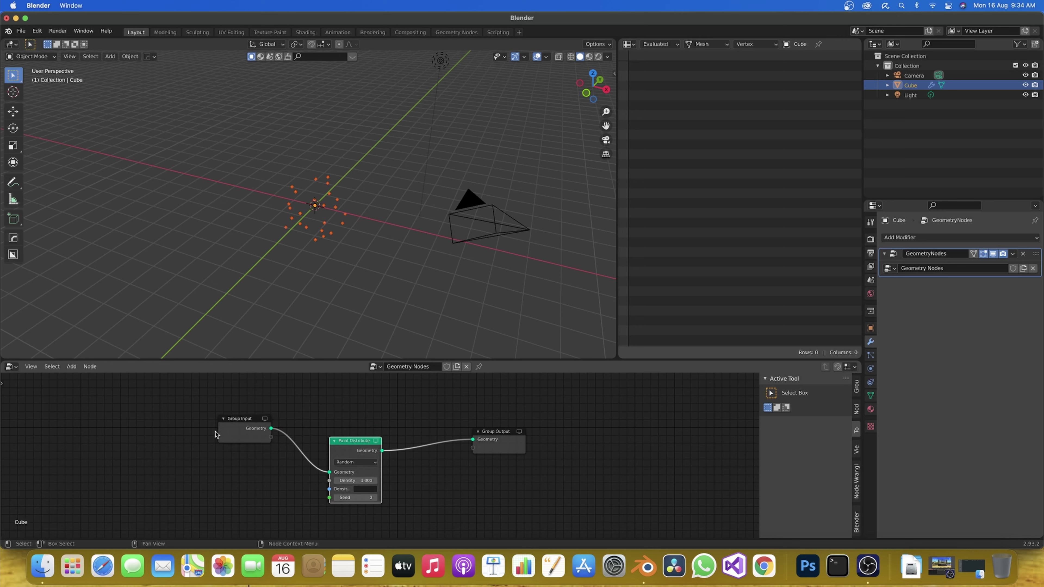
# Raise the Point Distribute density to 51.4 and deselect the cube
pyautogui.moveTo(449, 449); pyautogui.dragTo(352, 427, button='middle')
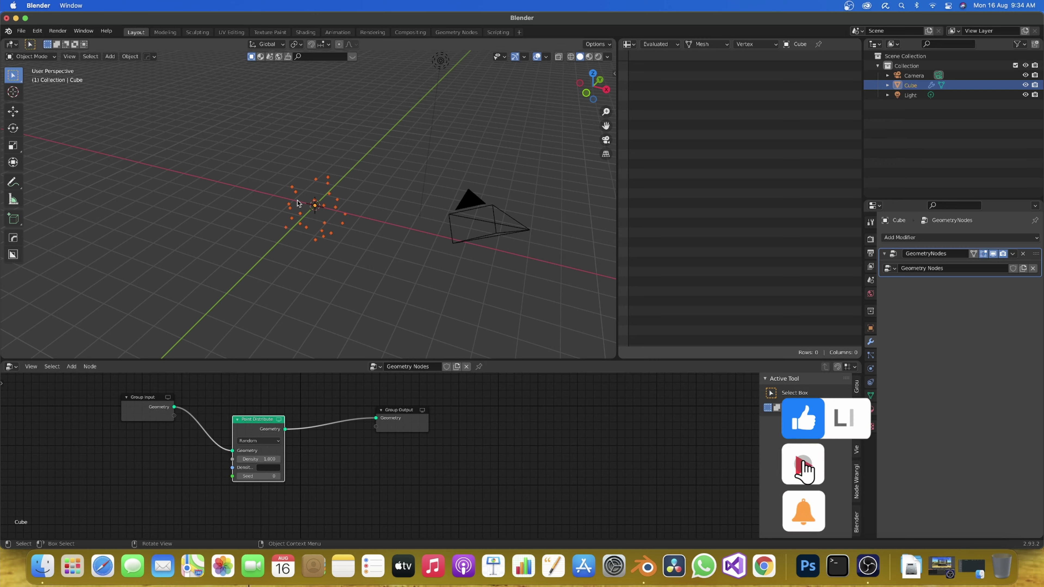
pyautogui.scroll(2, 251, 457)
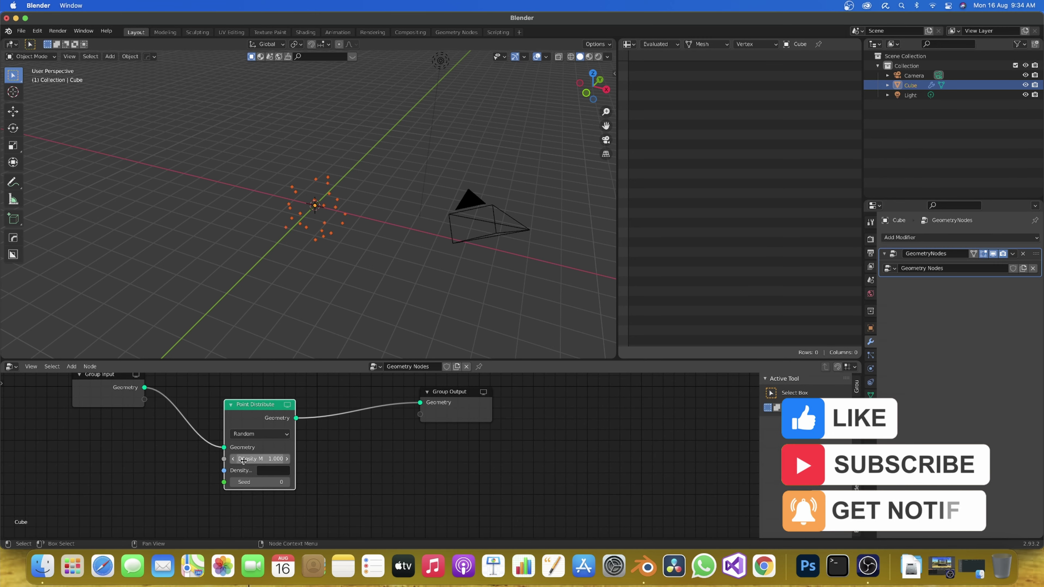
pyautogui.moveTo(250, 457); pyautogui.dragTo(296, 458)
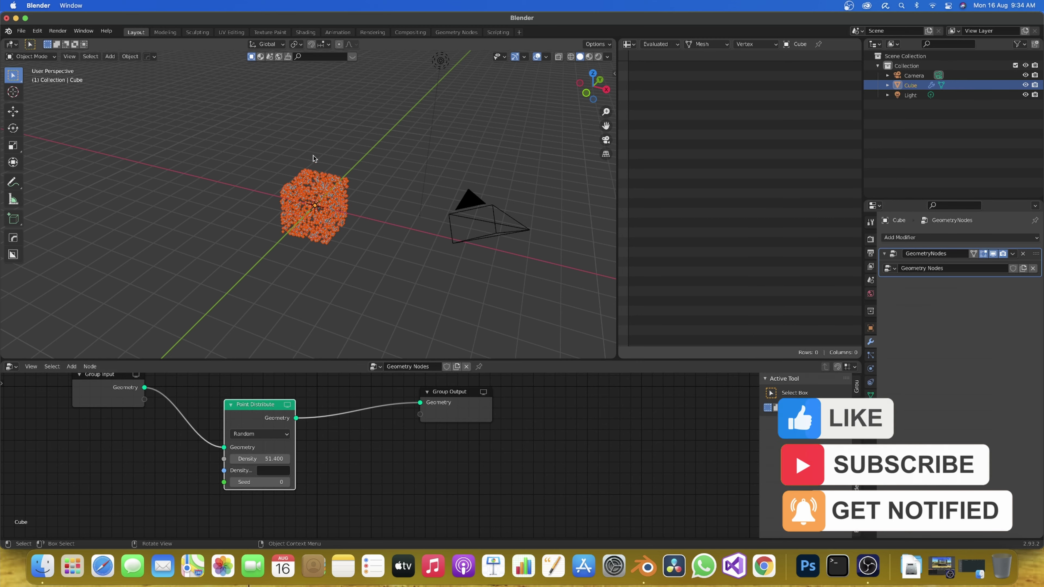
pyautogui.scroll(-3, 319, 185)
pyautogui.moveTo(319, 225)
pyautogui.mouseDown(button='middle')
pyautogui.moveTo(310, 198)
pyautogui.moveTo(315, 215)
pyautogui.mouseUp(button='middle')
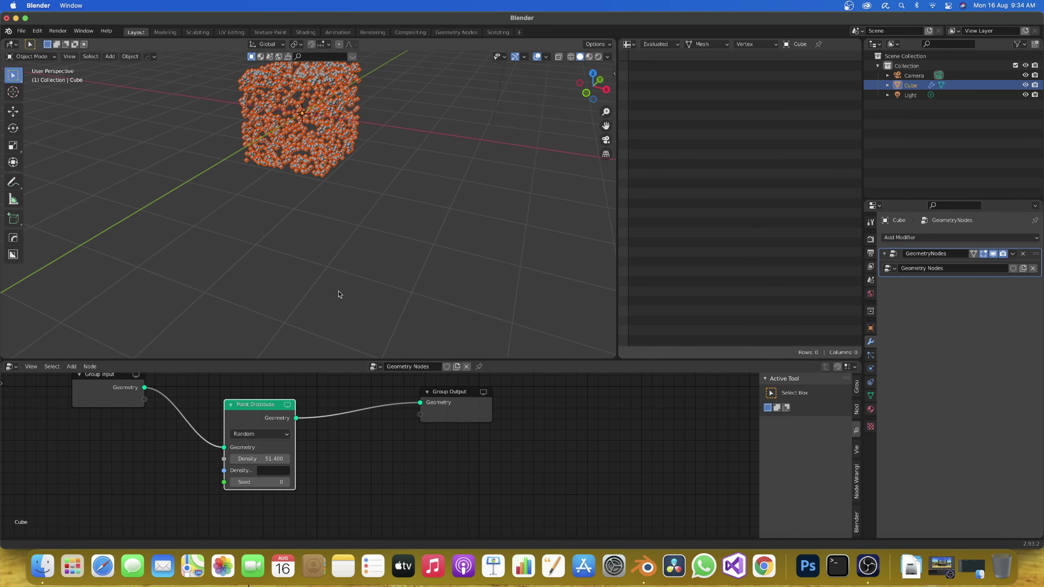
pyautogui.click(314, 215)
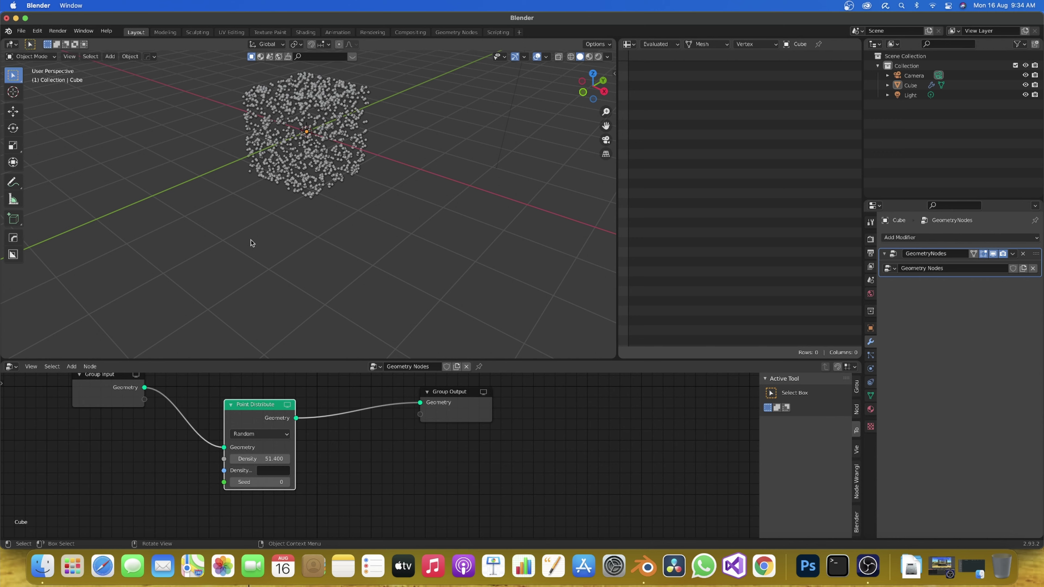
# Add a Join Geometry node above Point Distribute
pyautogui.scroll(-1, 119, 425)
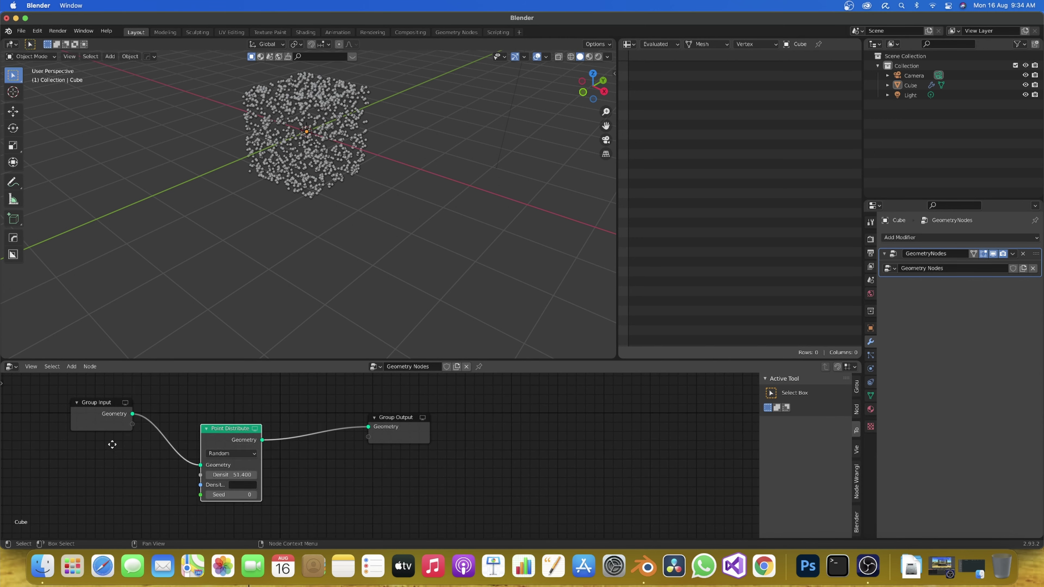
pyautogui.scroll(-1, 112, 444)
pyautogui.moveTo(208, 443); pyautogui.dragTo(205, 458)
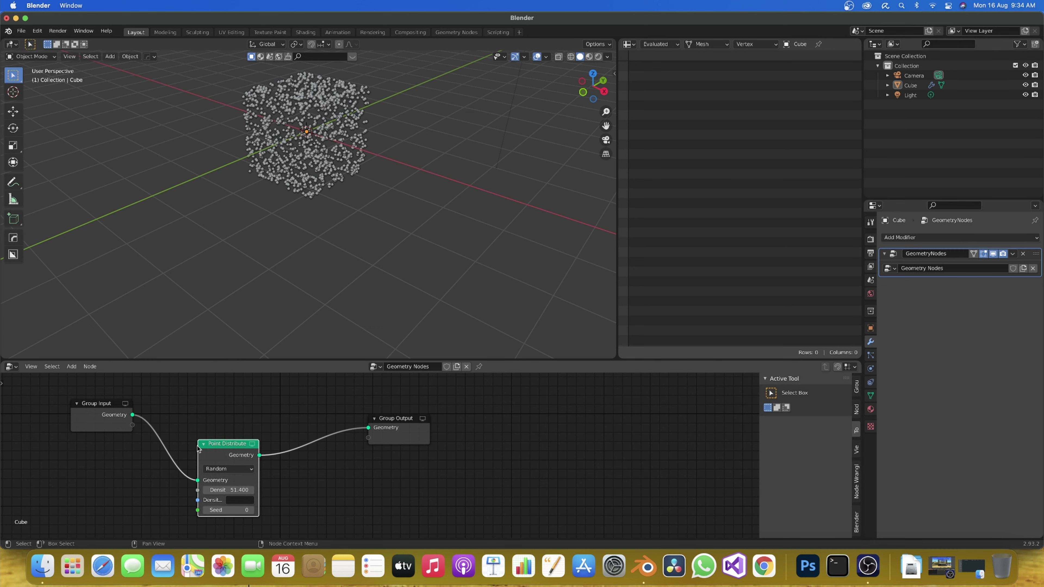
pyautogui.click(181, 416)
pyautogui.hotkey('shift', 'a')
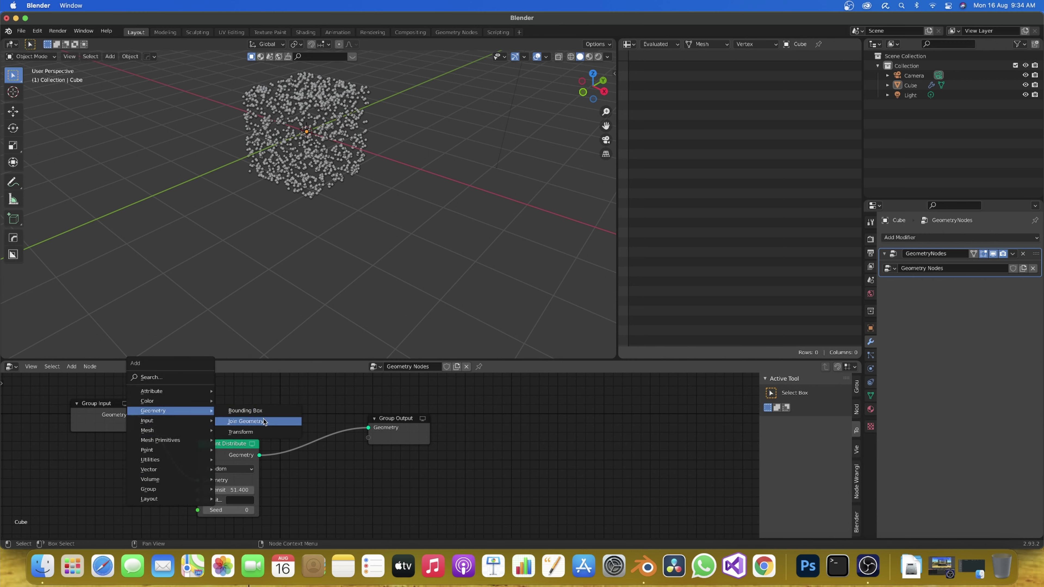
pyautogui.click(270, 420)
pyautogui.click(219, 391)
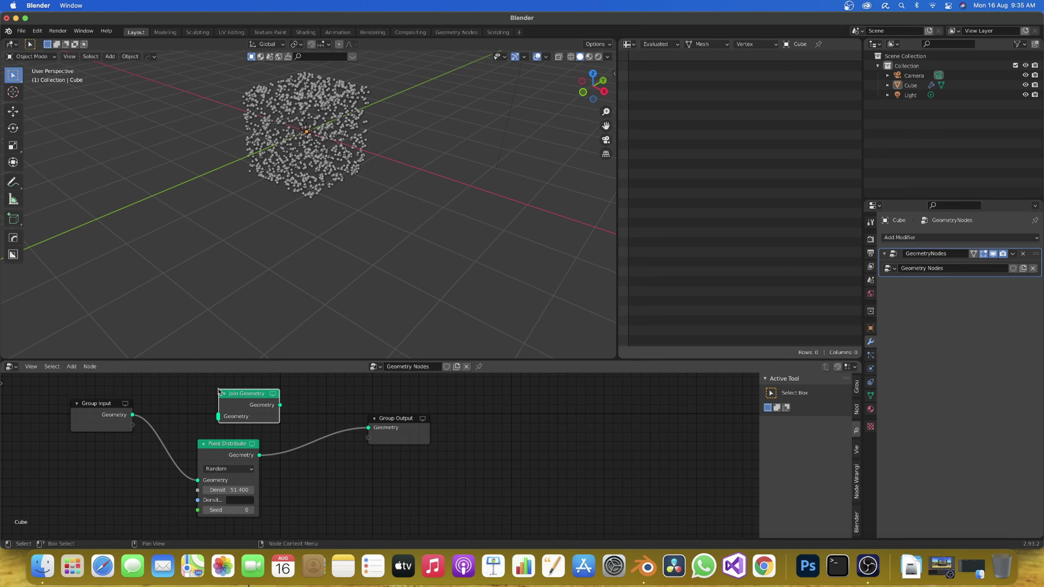
# Wire Group Input and Point Distribute into Join Geometry, and Join Geometry into Group Output
pyautogui.moveTo(133, 416); pyautogui.dragTo(218, 416)
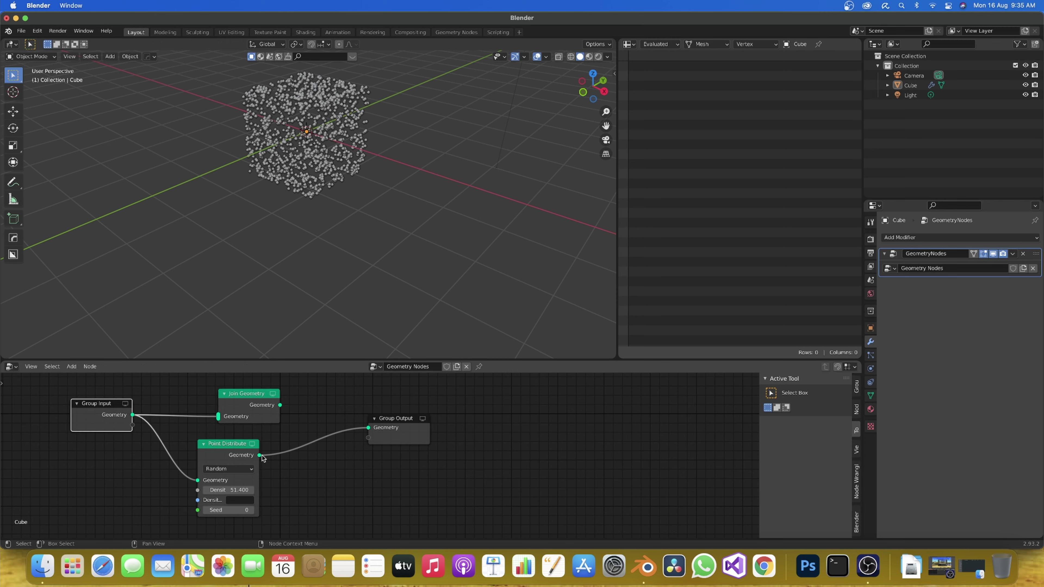
pyautogui.moveTo(259, 455); pyautogui.dragTo(222, 420)
pyautogui.hotkey('alt', 'a')
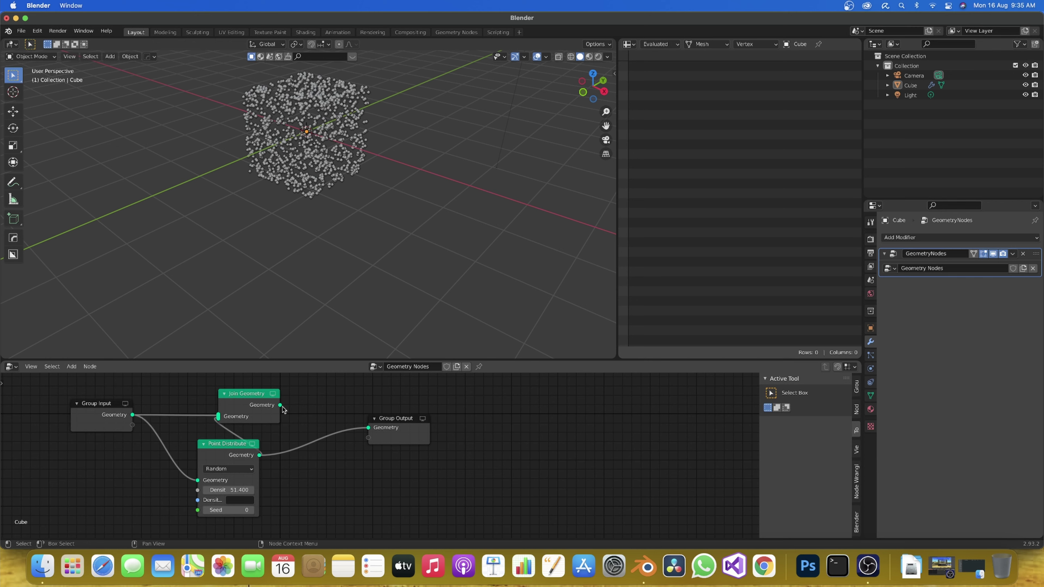
pyautogui.moveTo(281, 406); pyautogui.dragTo(372, 428)
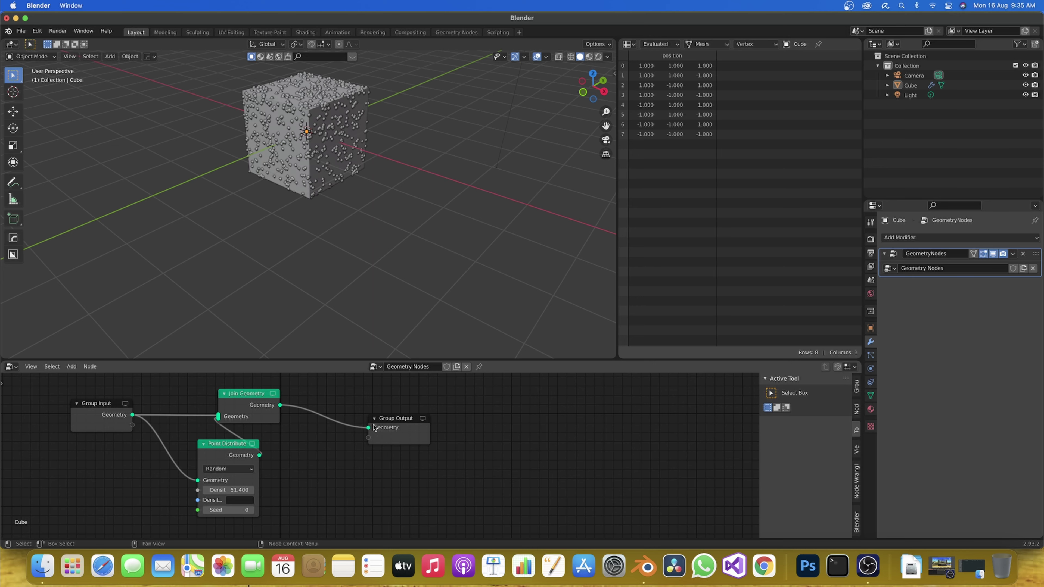
pyautogui.scroll(3, 314, 200)
pyautogui.scroll(-5, 314, 201)
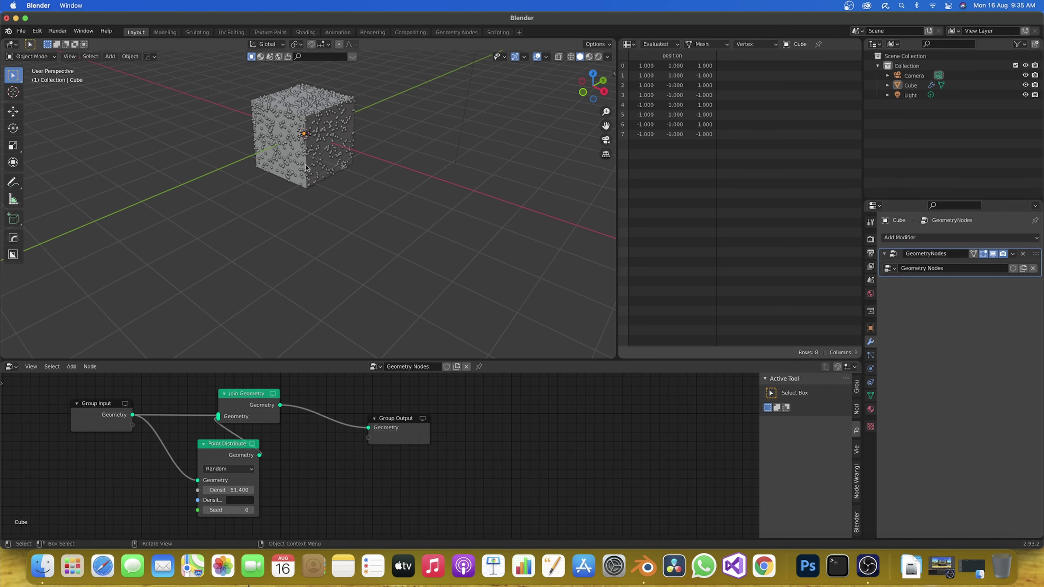
pyautogui.keyDown('shift'); pyautogui.moveTo(314, 200); pyautogui.dragTo(336, 196, button='middle'); pyautogui.keyUp('shift')
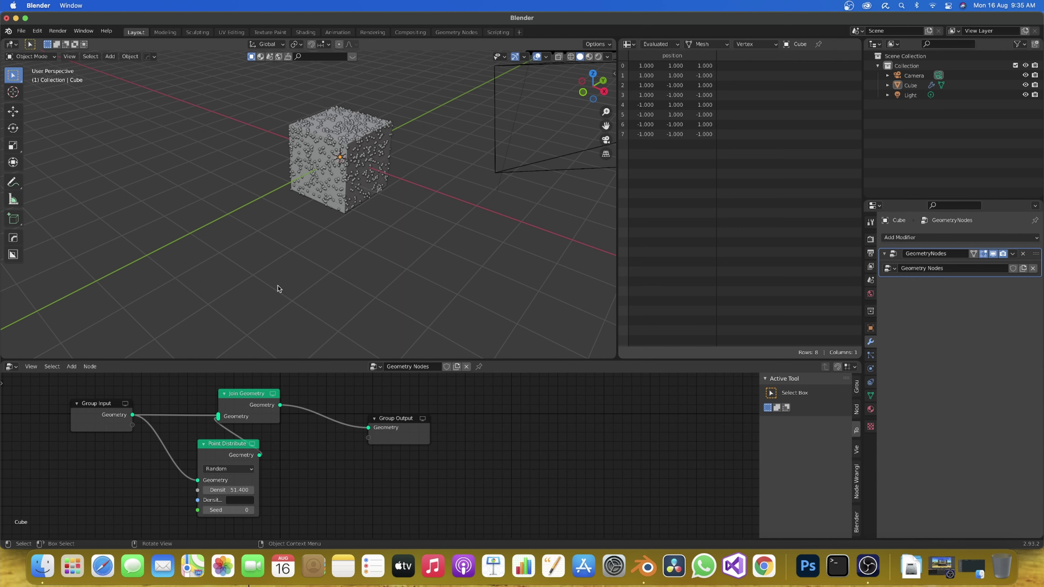
# Move the Group Output and Join Geometry nodes further right
pyautogui.moveTo(259, 402); pyautogui.dragTo(303, 404)
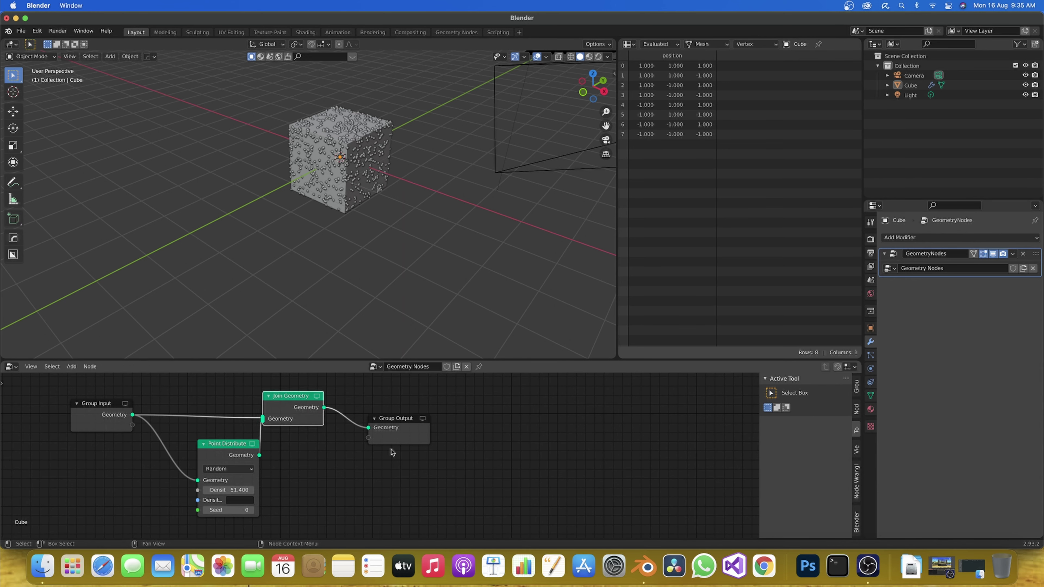
pyautogui.moveTo(405, 437); pyautogui.dragTo(635, 430)
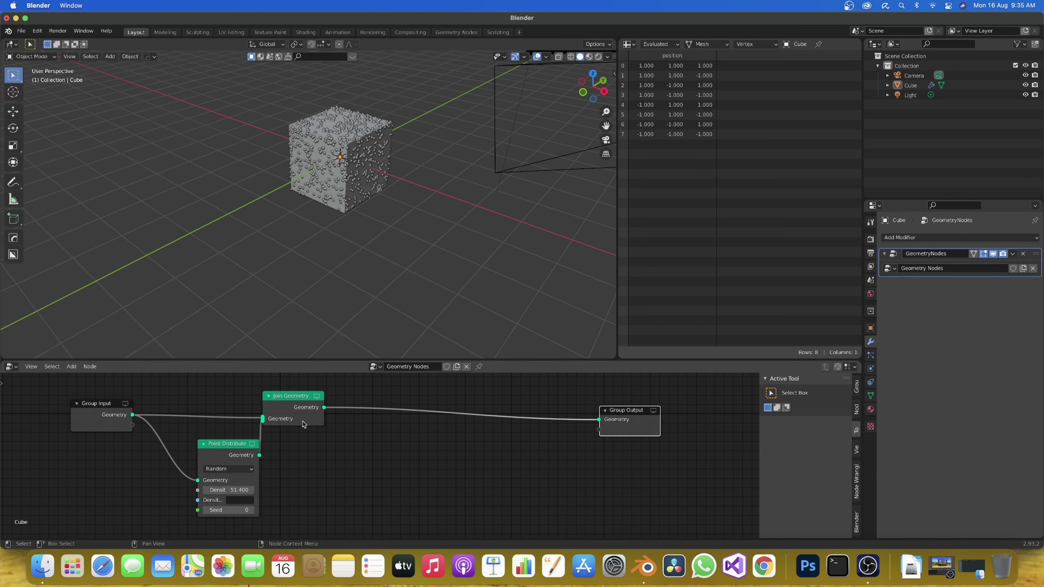
pyautogui.moveTo(306, 426); pyautogui.dragTo(373, 427)
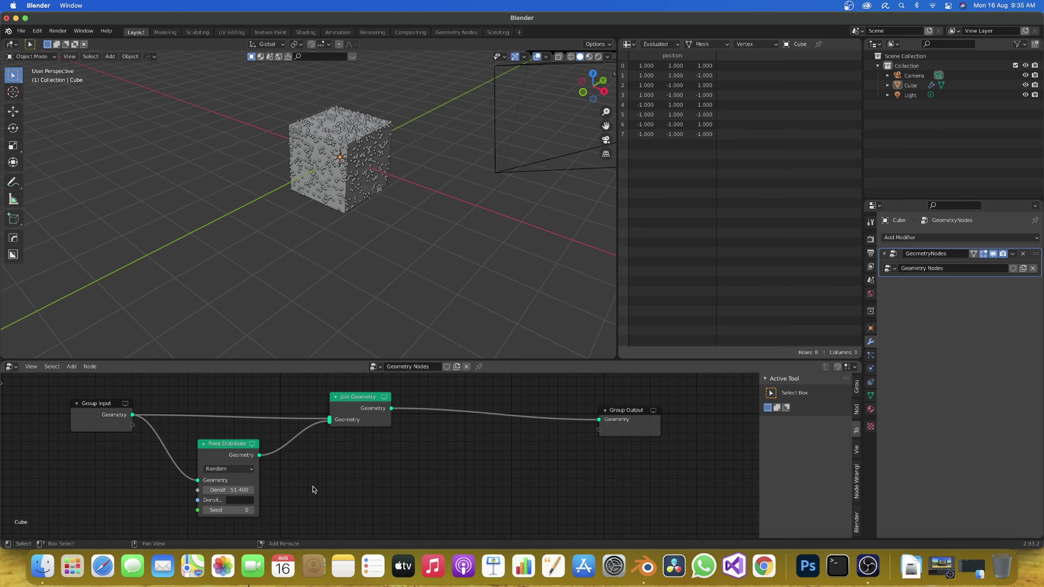
pyautogui.hotkey('shift', 'a')
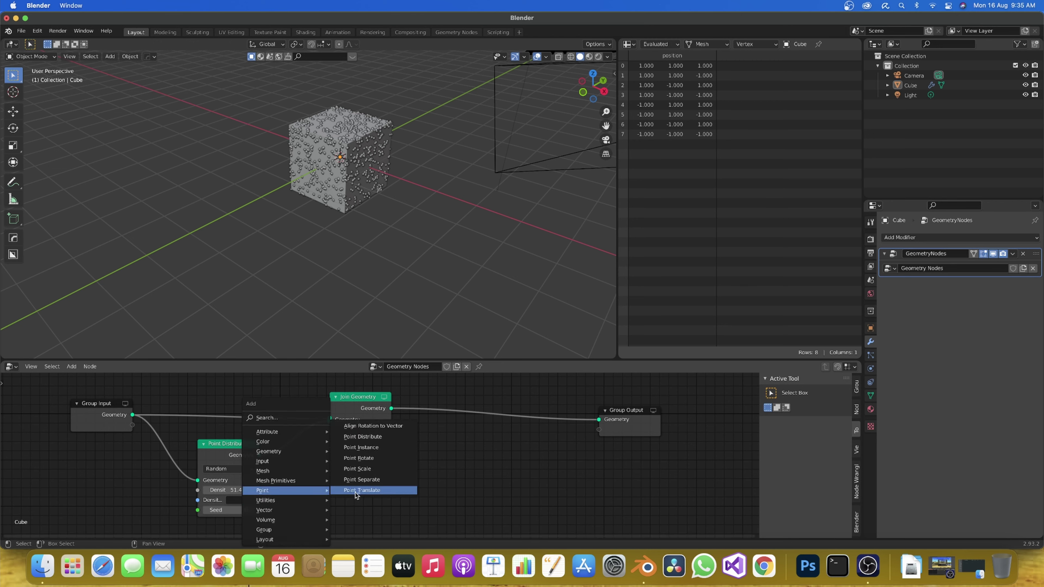
# Insert a Point Instance node before Join Geometry and zoom out to see the camera
pyautogui.click(358, 448)
pyautogui.click(323, 446)
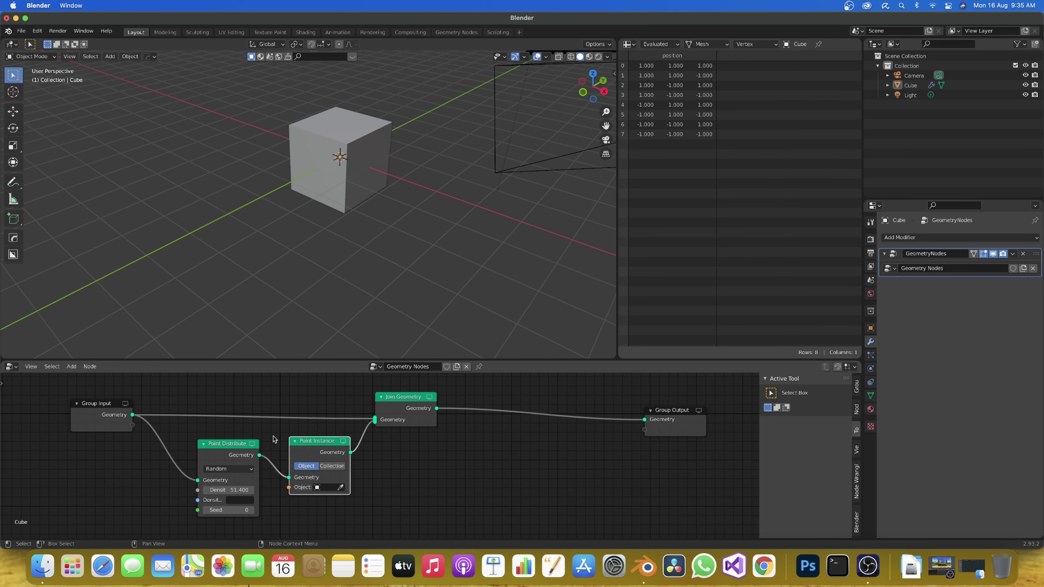
pyautogui.moveTo(327, 333)
pyautogui.mouseDown(button='middle')
pyautogui.moveTo(315, 234)
pyautogui.moveTo(319, 243)
pyautogui.mouseUp(button='middle')
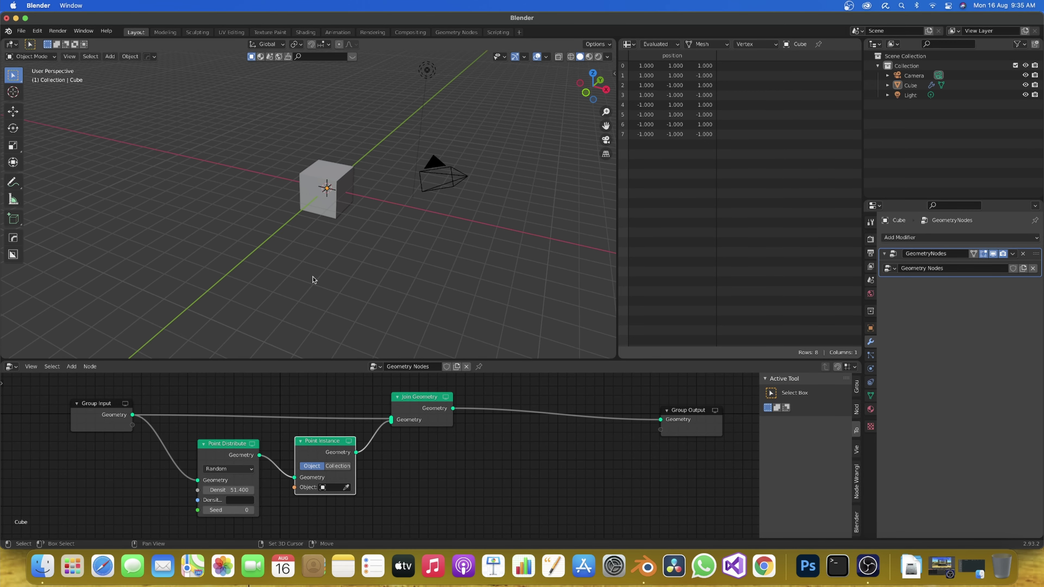
pyautogui.hotkey('shift', 'a')
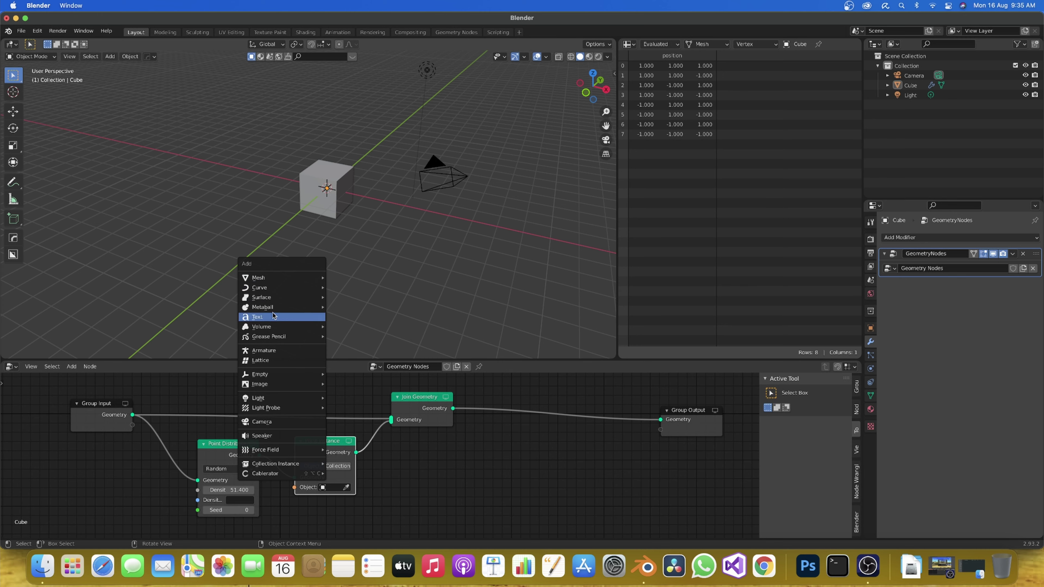
pyautogui.moveTo(281, 277)
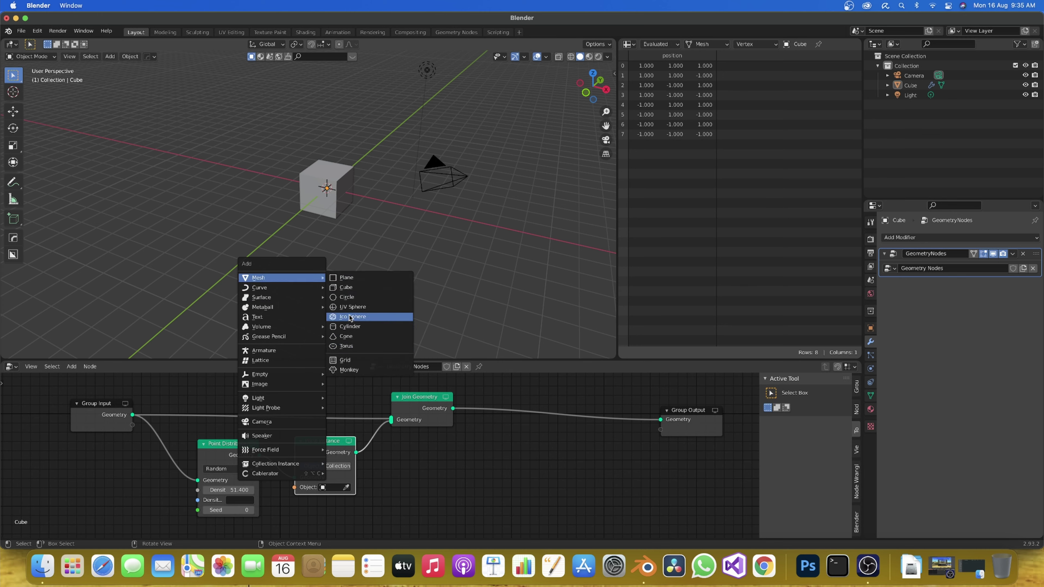
# Add a torus mesh placed right of the cube, then reselect the cube
pyautogui.click(346, 347)
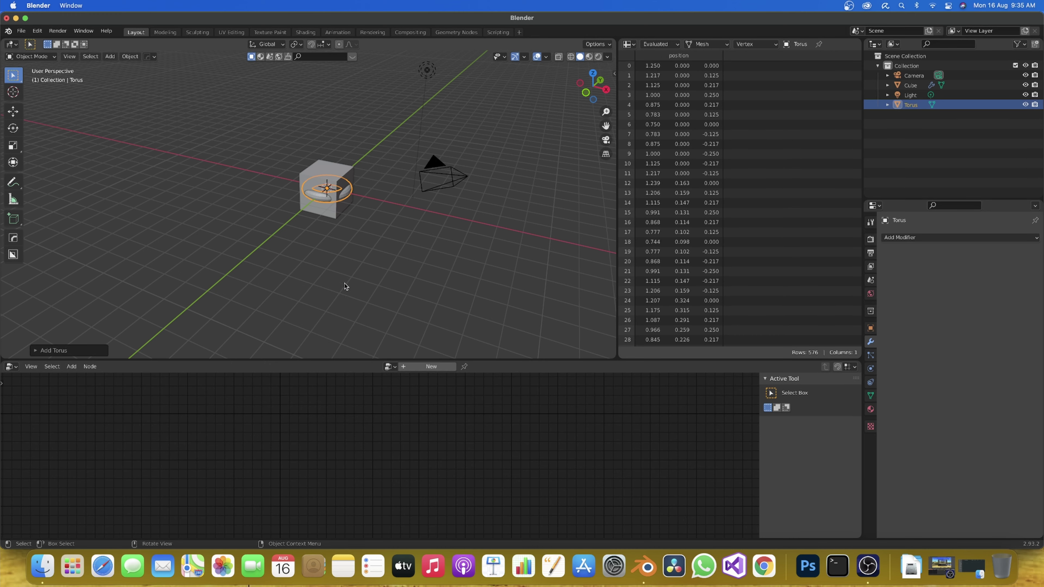
pyautogui.press('g')
pyautogui.click(534, 299)
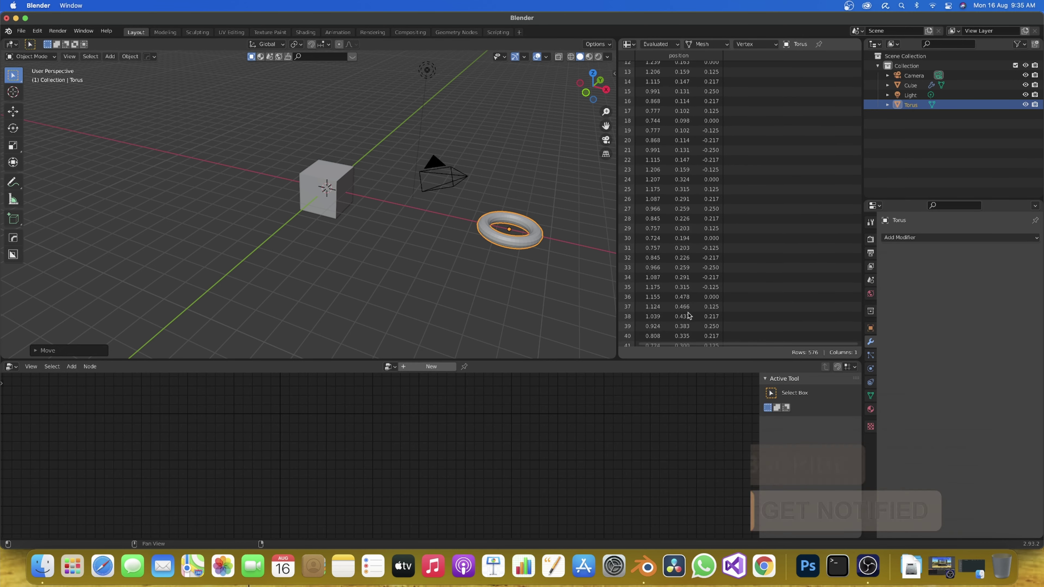
pyautogui.scroll(-5, 688, 314)
pyautogui.scroll(5, 688, 313)
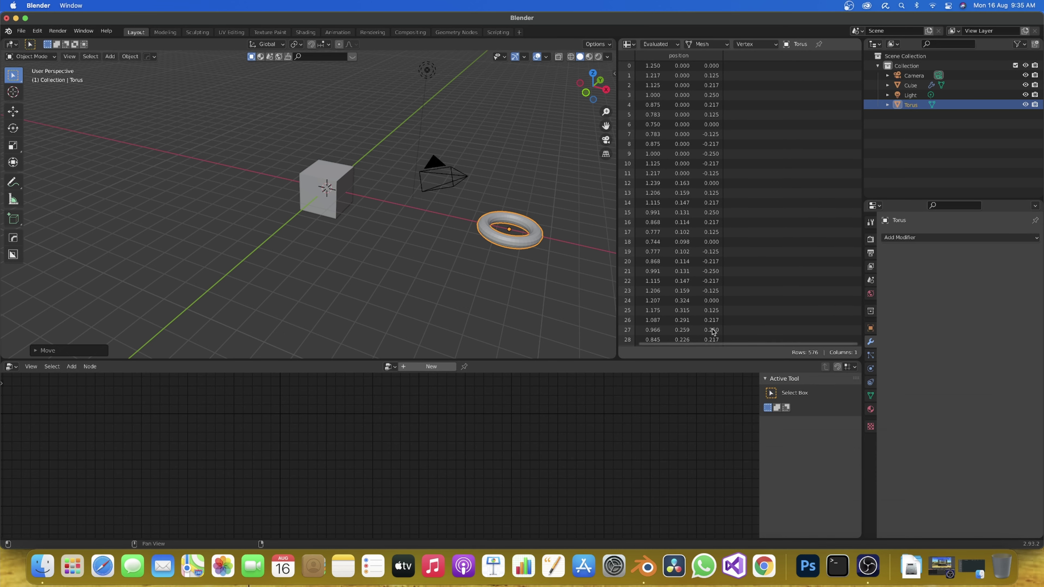
pyautogui.scroll(-2, 701, 317)
pyautogui.scroll(-2, 701, 316)
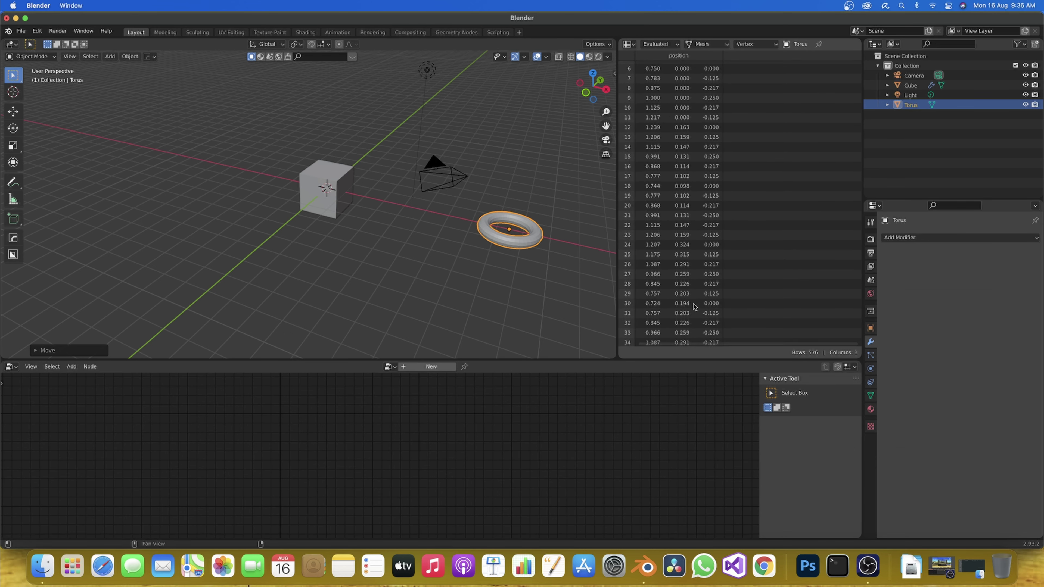
pyautogui.click(331, 204)
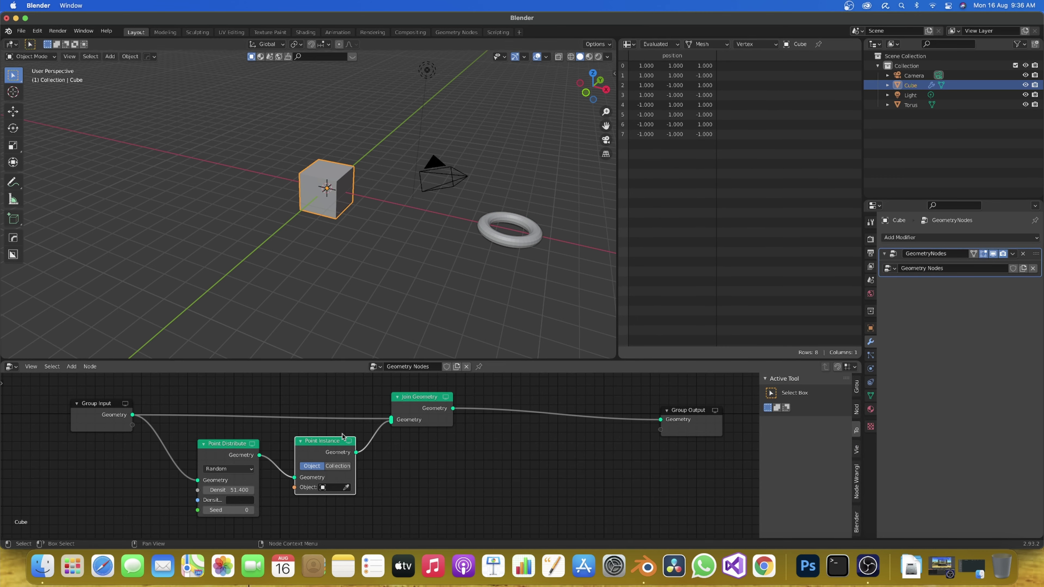
# Use the eyedropper to set the Torus as the Point Instance object
pyautogui.click(346, 488)
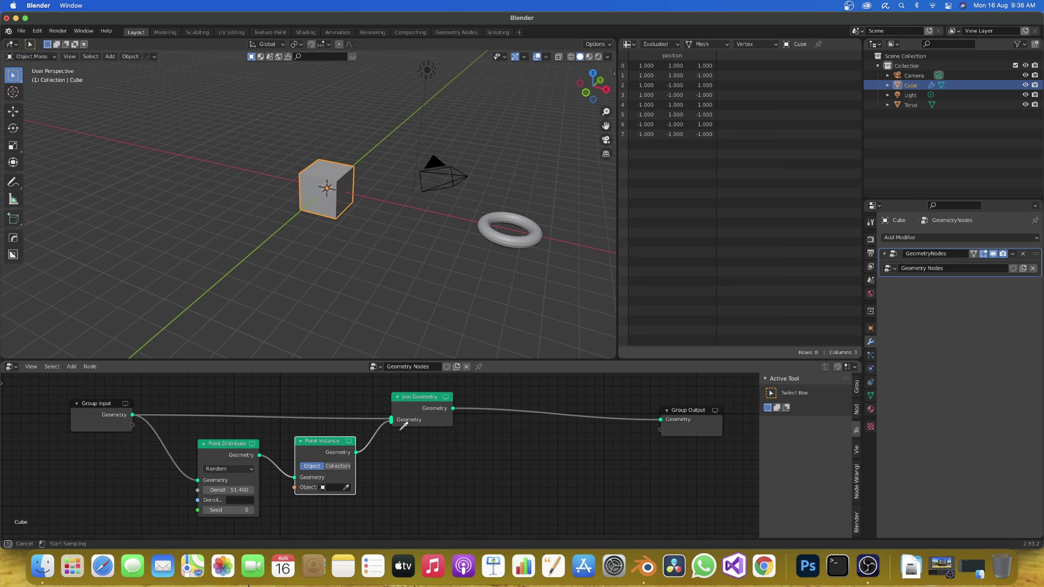
pyautogui.click(513, 234)
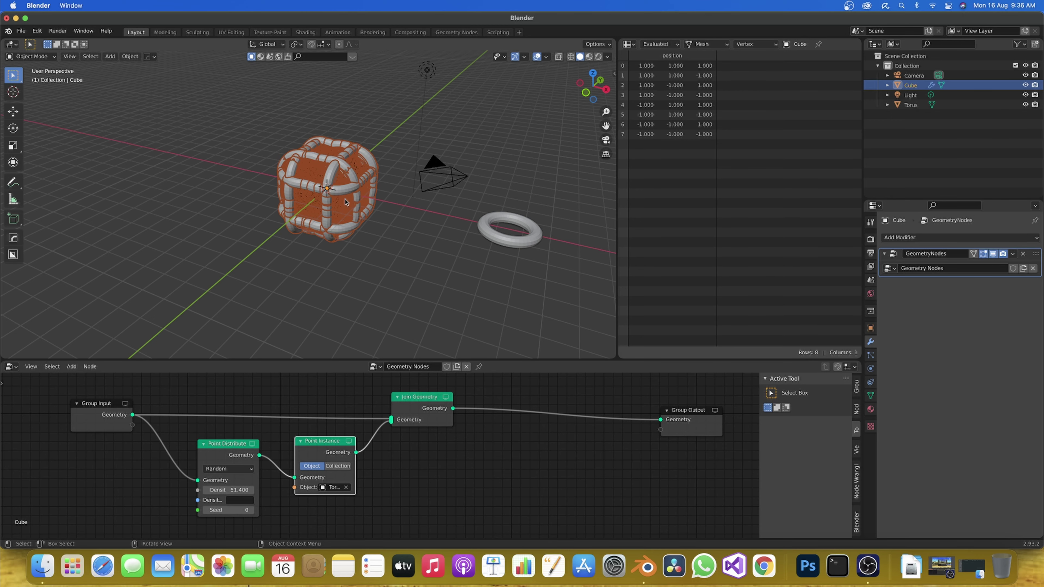
pyautogui.scroll(3, 345, 201)
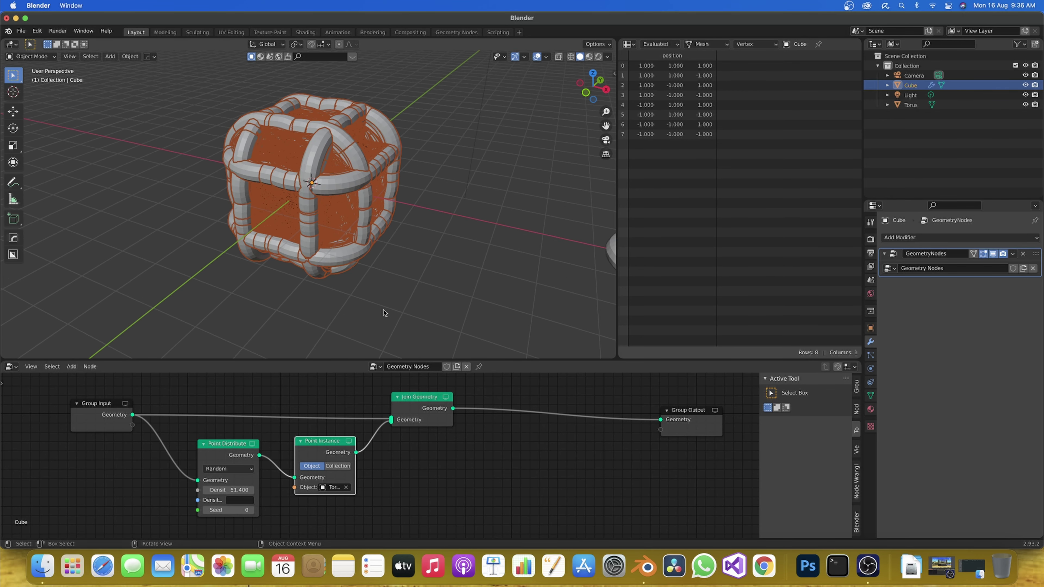
pyautogui.scroll(-2, 384, 313)
pyautogui.scroll(-1, 383, 312)
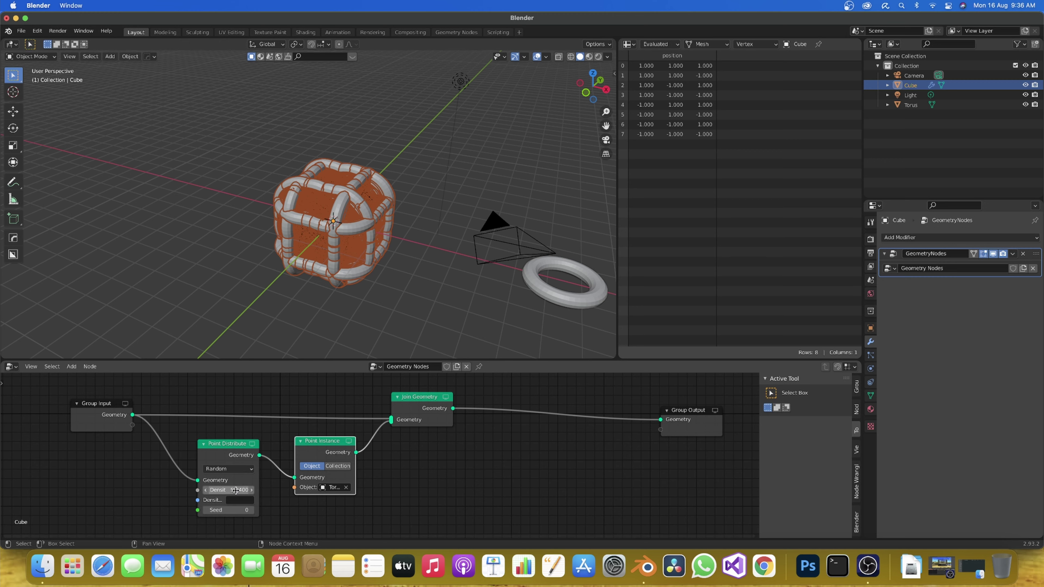
# Lower the Point Distribute density to 0.180 so only a few tori remain
pyautogui.moveTo(235, 490); pyautogui.dragTo(271, 490)
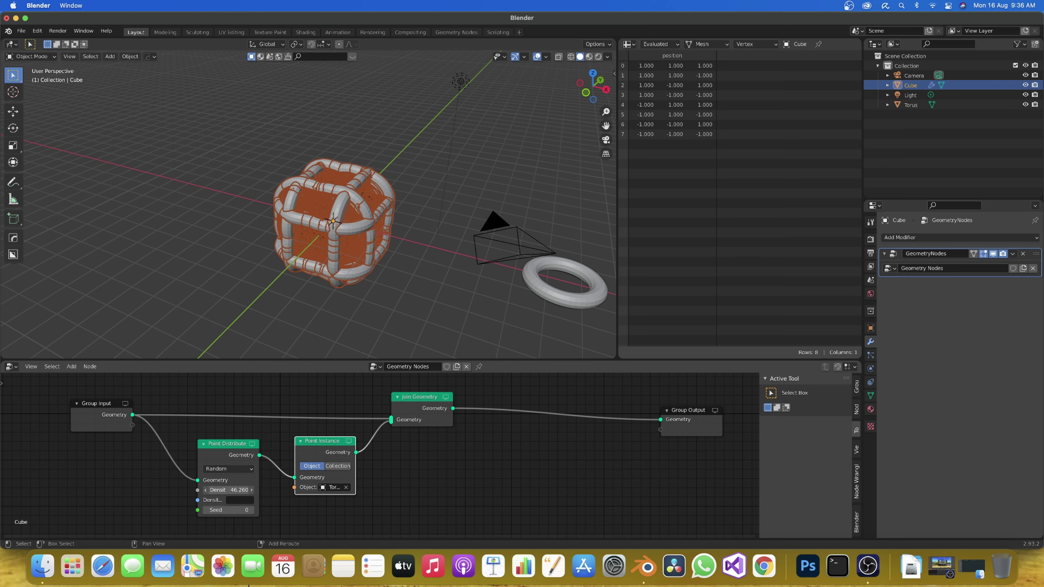
pyautogui.moveTo(271, 490)
pyautogui.mouseDown()
pyautogui.moveTo(184, 490)
pyautogui.moveTo(218, 490)
pyautogui.moveTo(233, 505)
pyautogui.mouseUp()
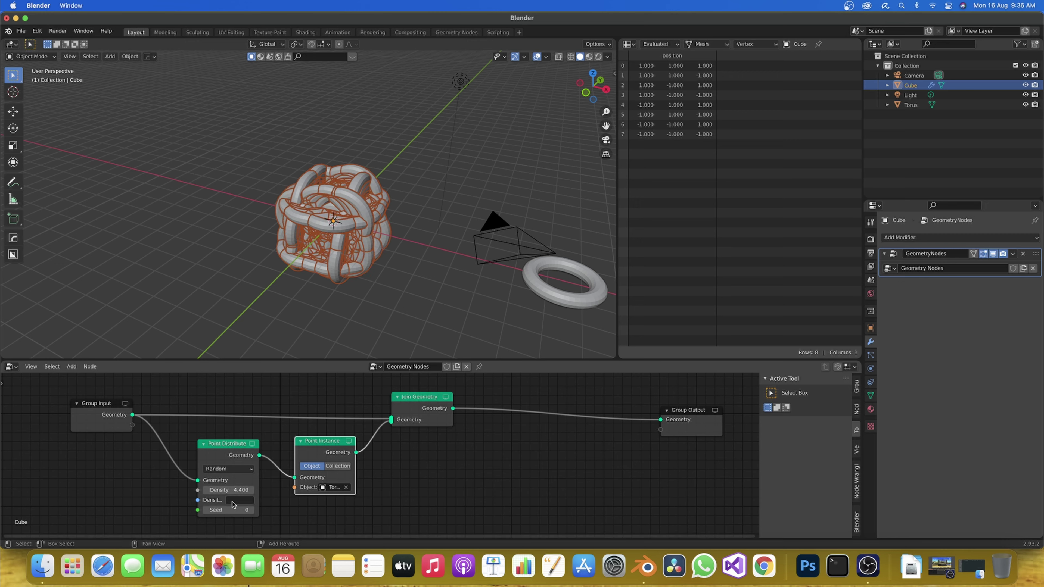
pyautogui.moveTo(230, 489)
pyautogui.mouseDown()
pyautogui.moveTo(193, 490)
pyautogui.moveTo(239, 490)
pyautogui.mouseUp()
pyautogui.moveTo(328, 263); pyautogui.dragTo(446, 299, button='middle')
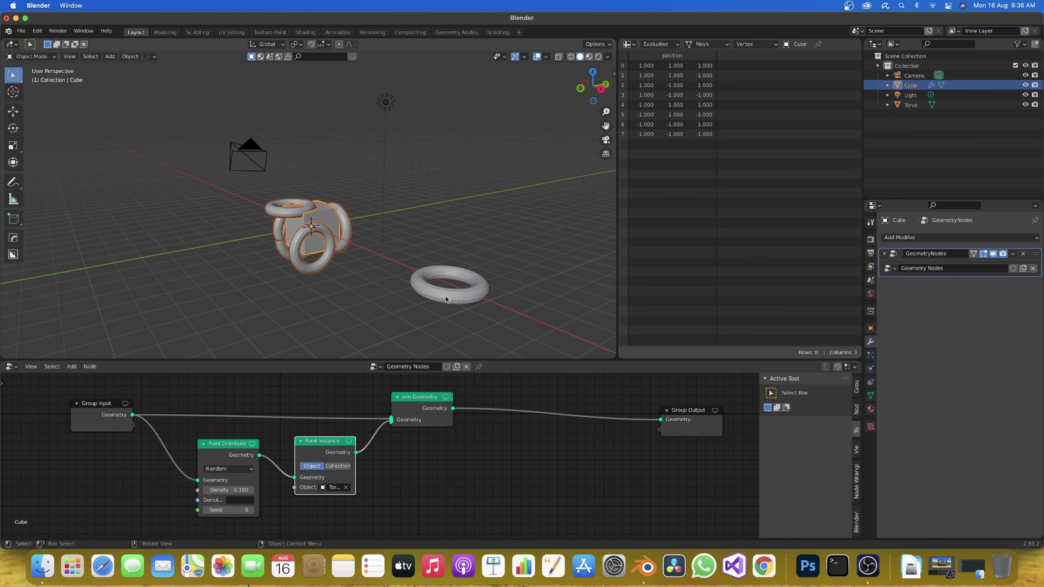
pyautogui.click(463, 300)
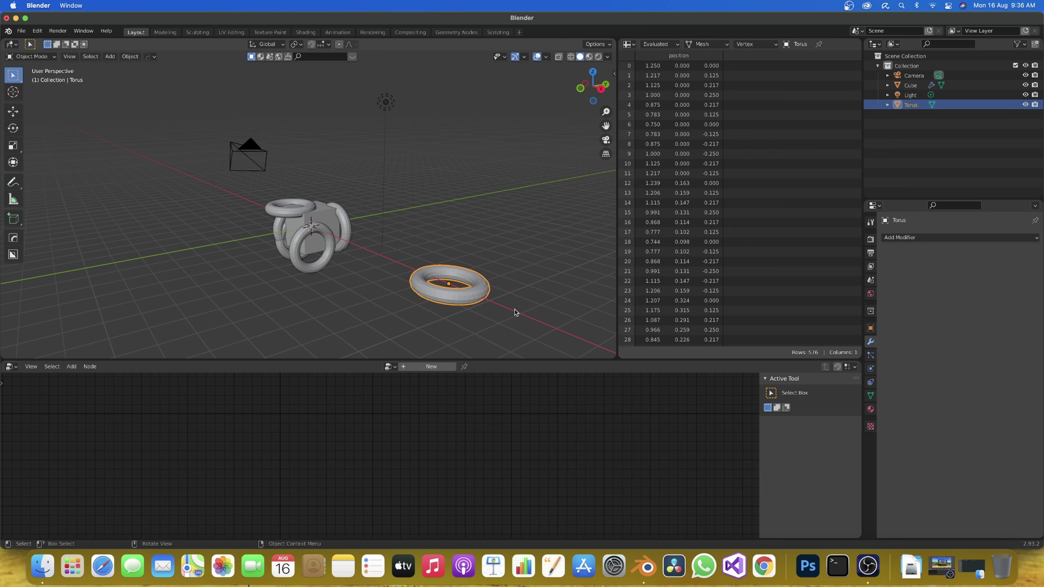
# Scale the standalone torus to 0.3, apply its scale, and reselect the cube
pyautogui.press('s')
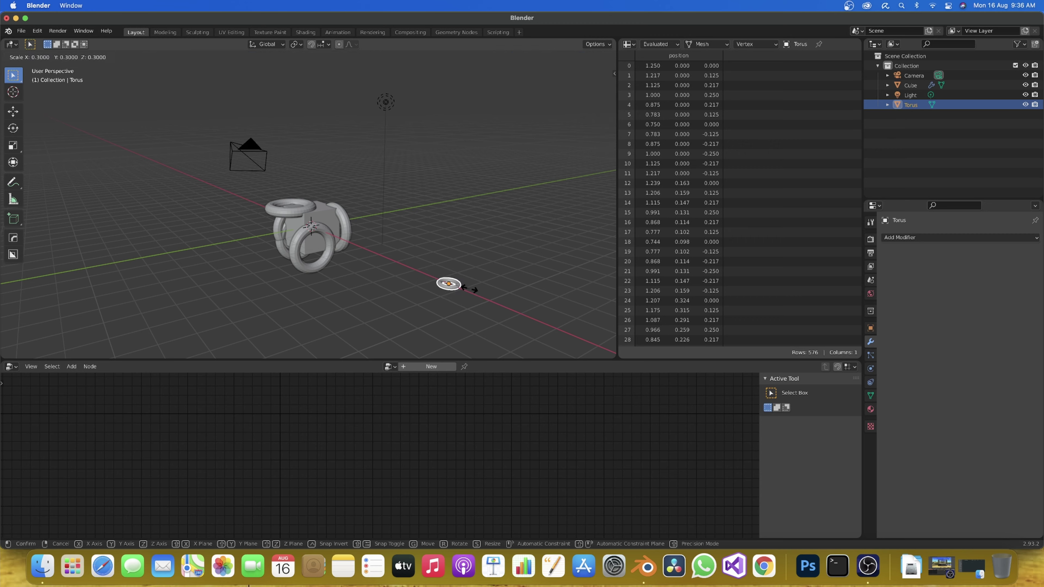
pyautogui.click(476, 294)
pyautogui.hotkey('ctrl', 'a')
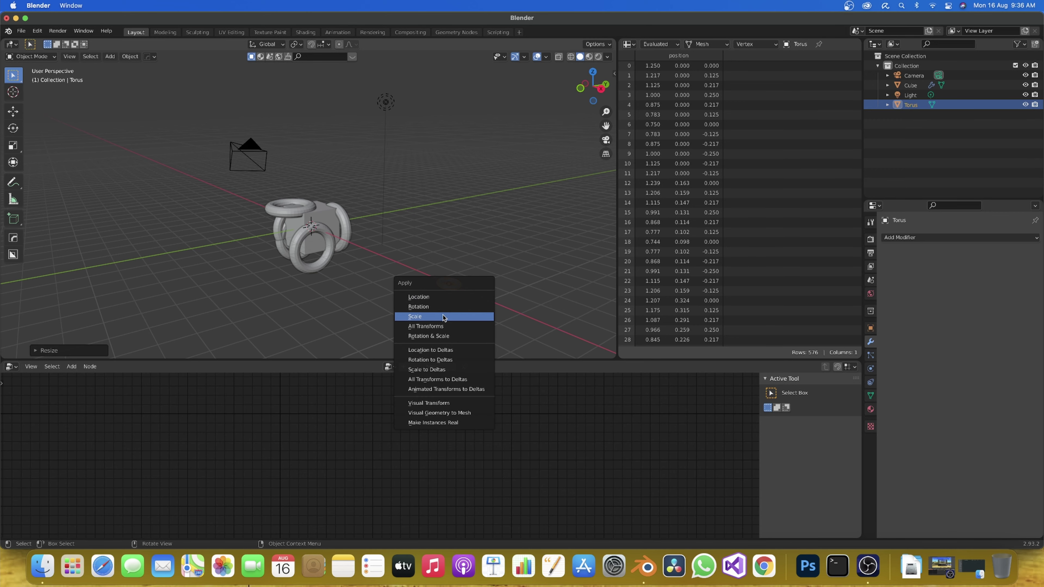
pyautogui.click(446, 316)
pyautogui.moveTo(283, 242); pyautogui.dragTo(401, 265, button='middle')
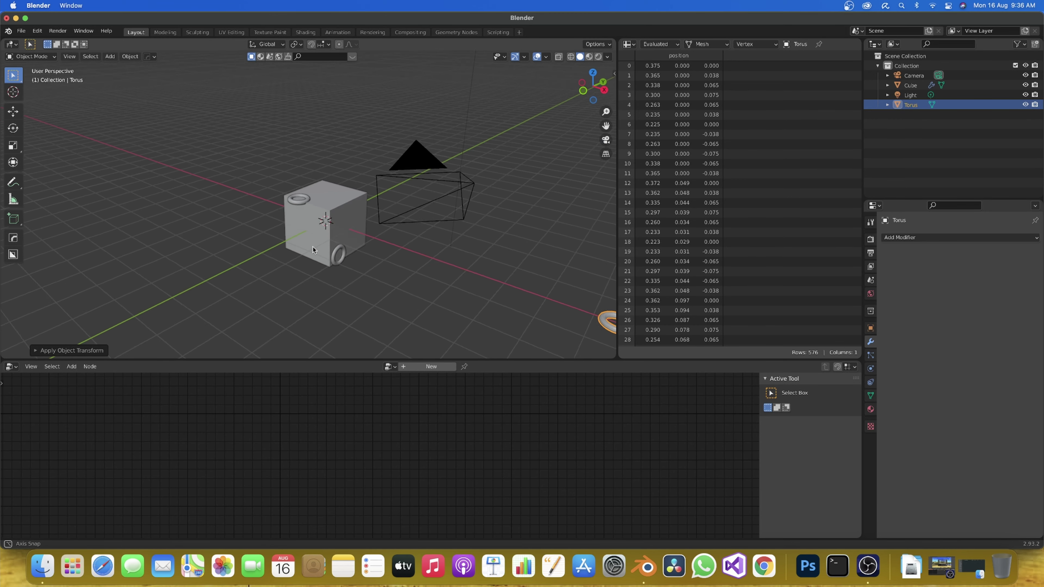
pyautogui.click(340, 234)
pyautogui.moveTo(486, 312); pyautogui.dragTo(362, 305, button='middle')
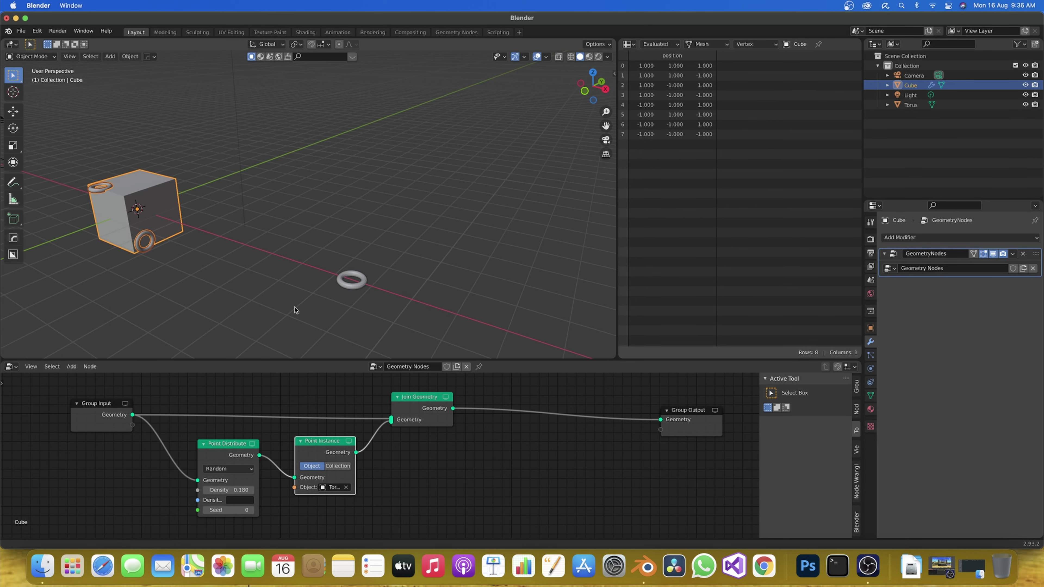
# Shift Join Geometry right and drop a Point Scale node onto the Point Instance–Join Geometry link
pyautogui.keyDown('shift'); pyautogui.moveTo(294, 309); pyautogui.dragTo(341, 288, button='middle'); pyautogui.keyUp('shift')
pyautogui.moveTo(436, 425); pyautogui.dragTo(513, 428)
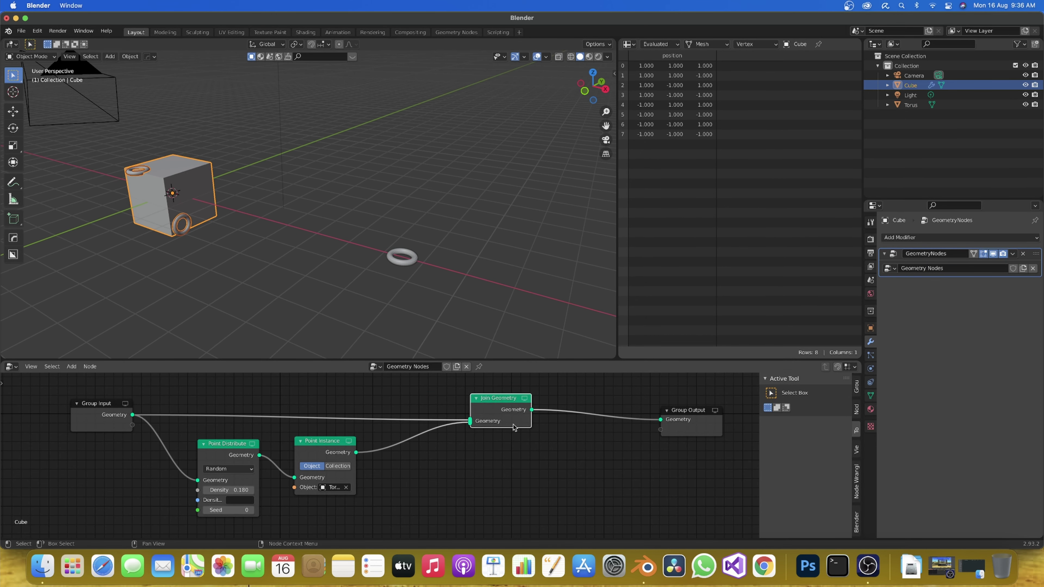
pyautogui.hotkey('shift', 'a')
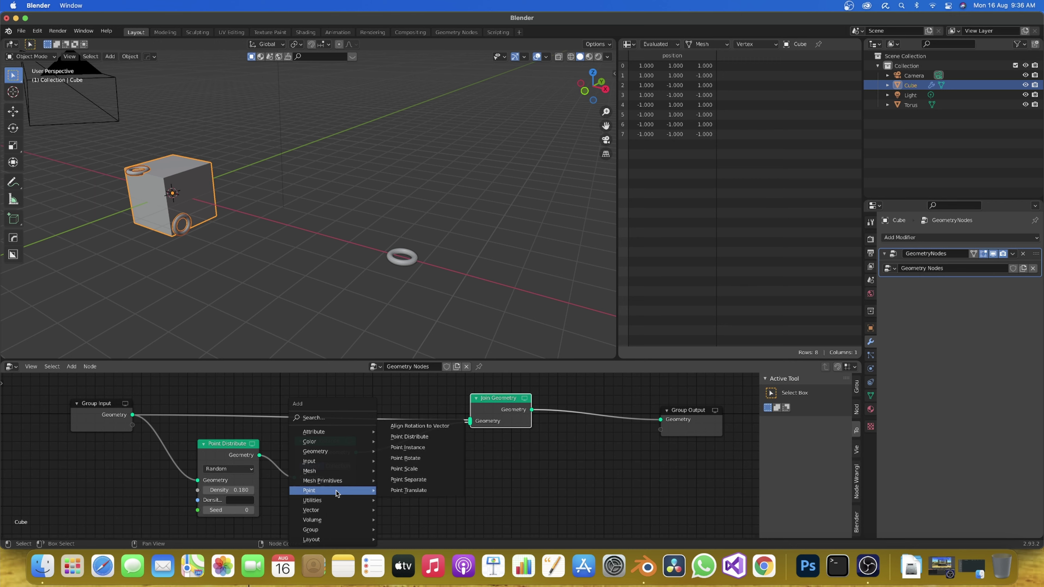
pyautogui.click(415, 476)
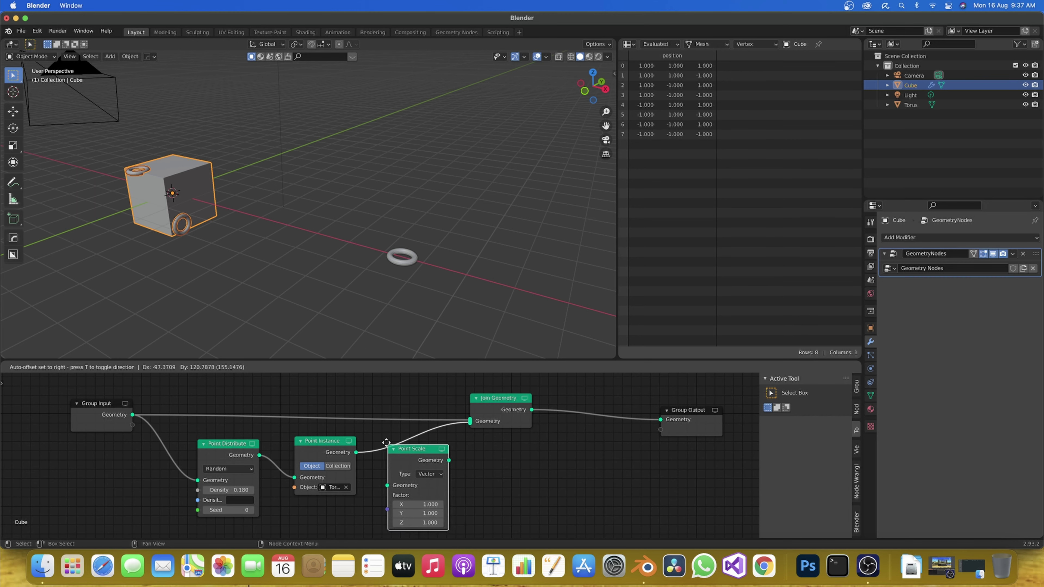
pyautogui.click(378, 432)
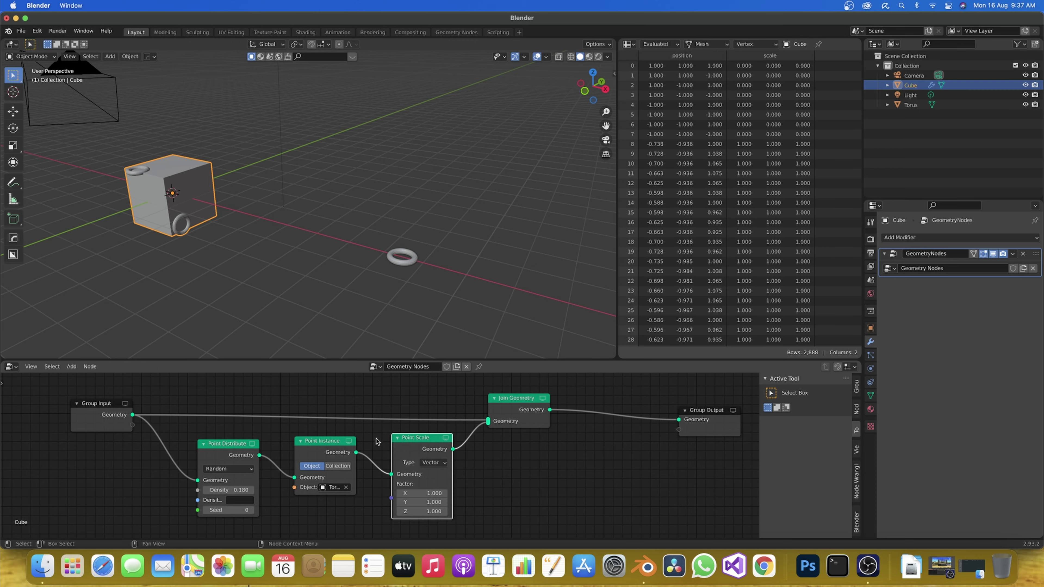
pyautogui.moveTo(501, 478); pyautogui.dragTo(500, 448, button='middle')
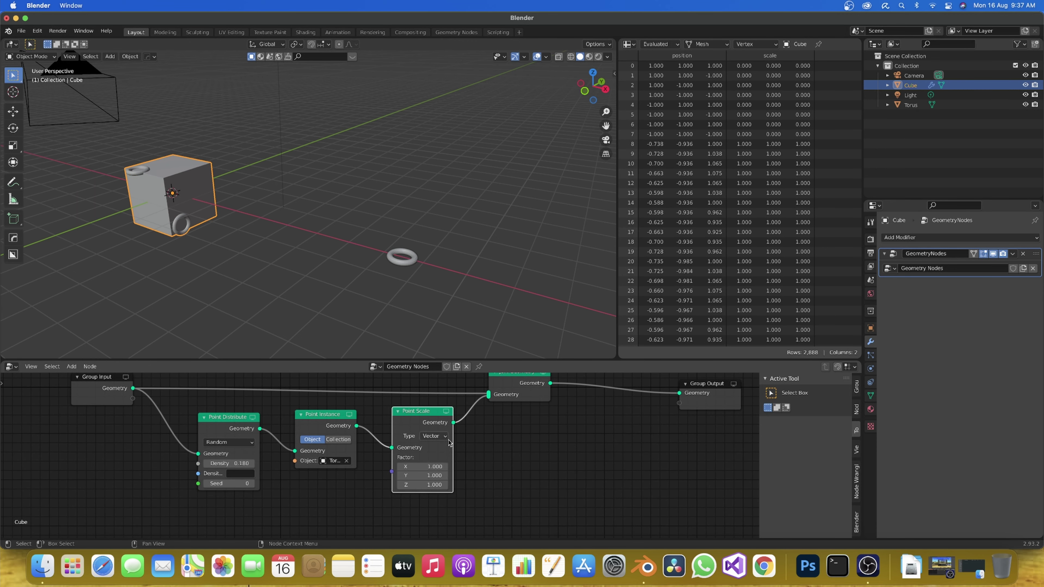
pyautogui.scroll(2, 77, 473)
pyautogui.moveTo(77, 473); pyautogui.dragTo(228, 483, button='middle')
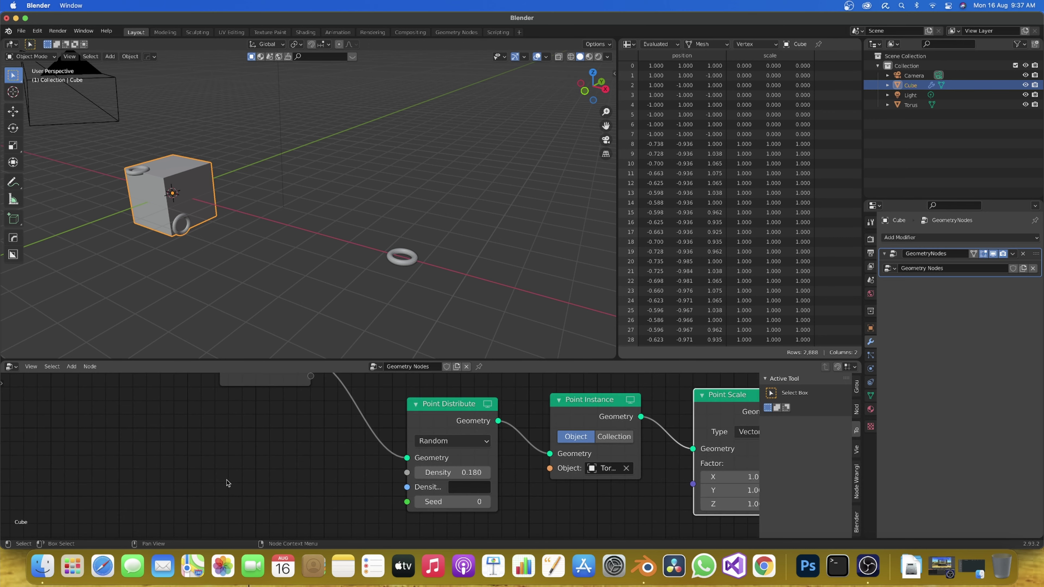
pyautogui.scroll(-2, 225, 481)
pyautogui.scroll(-1, 163, 475)
pyautogui.moveTo(163, 475); pyautogui.dragTo(207, 487, button='middle')
# Add a Float Attribute Randomize node, then enter Edit Mode on the cube
pyautogui.hotkey('shift', 'a')
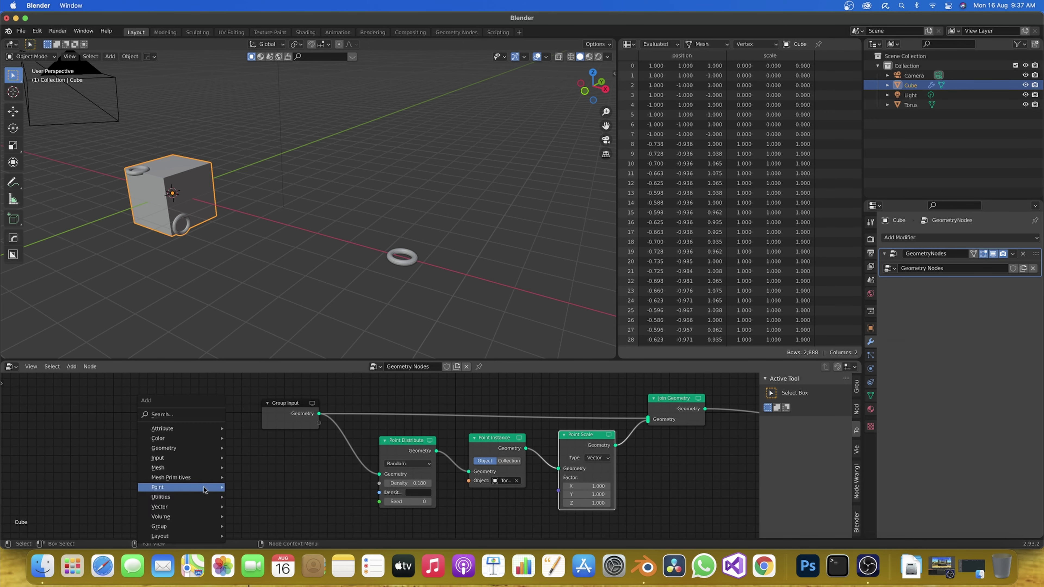
pyautogui.moveTo(180, 428)
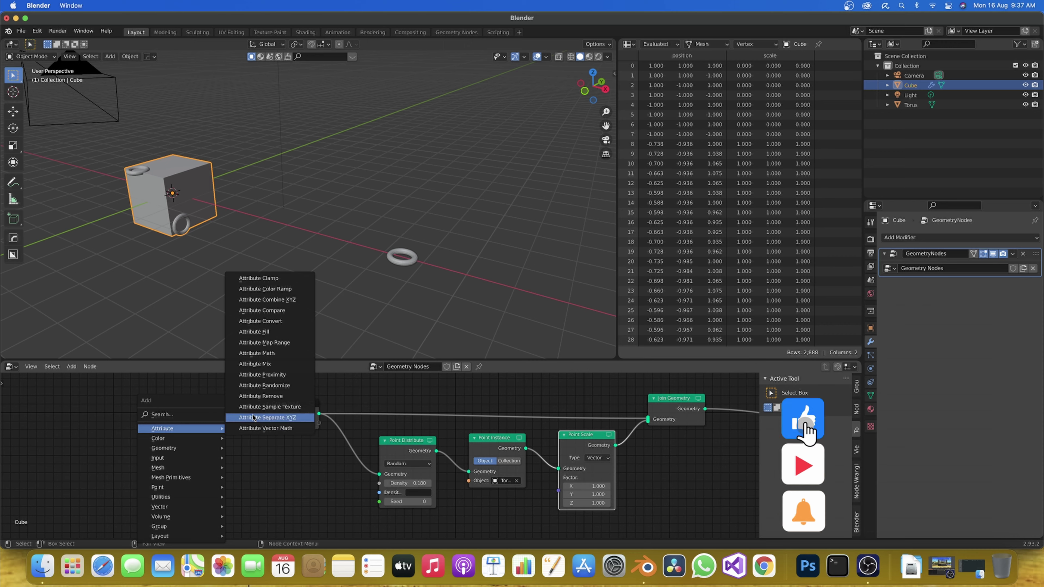
pyautogui.click(264, 385)
pyautogui.click(171, 453)
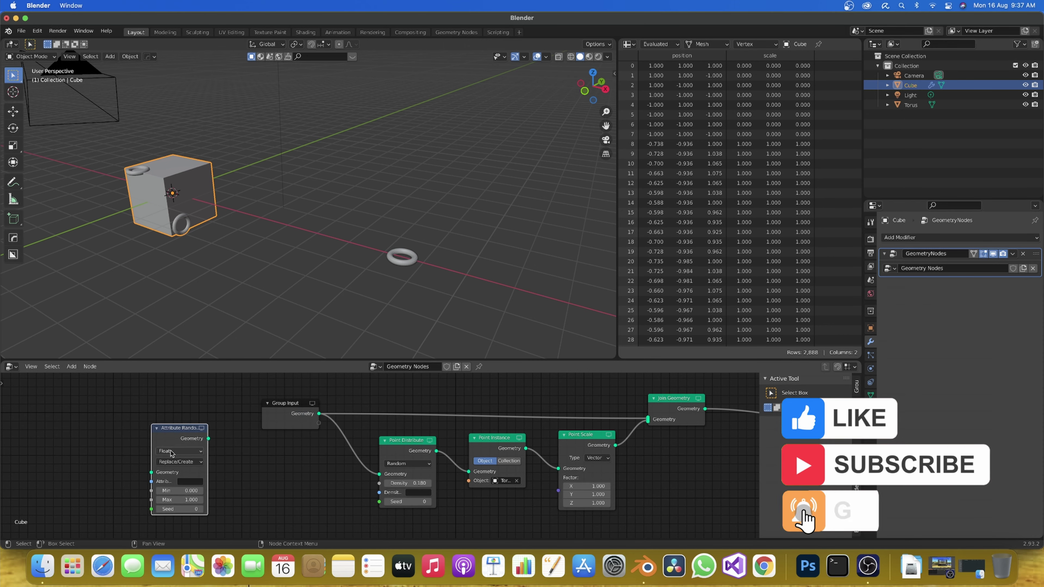
pyautogui.scroll(1, 172, 453)
pyautogui.scroll(1, 185, 444)
pyautogui.scroll(1, 197, 437)
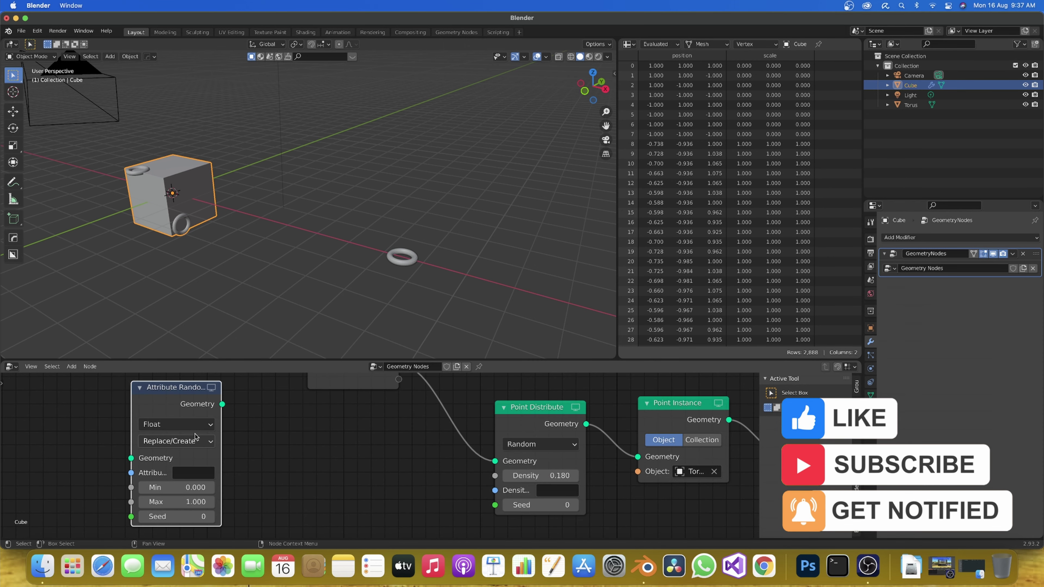
pyautogui.click(196, 427)
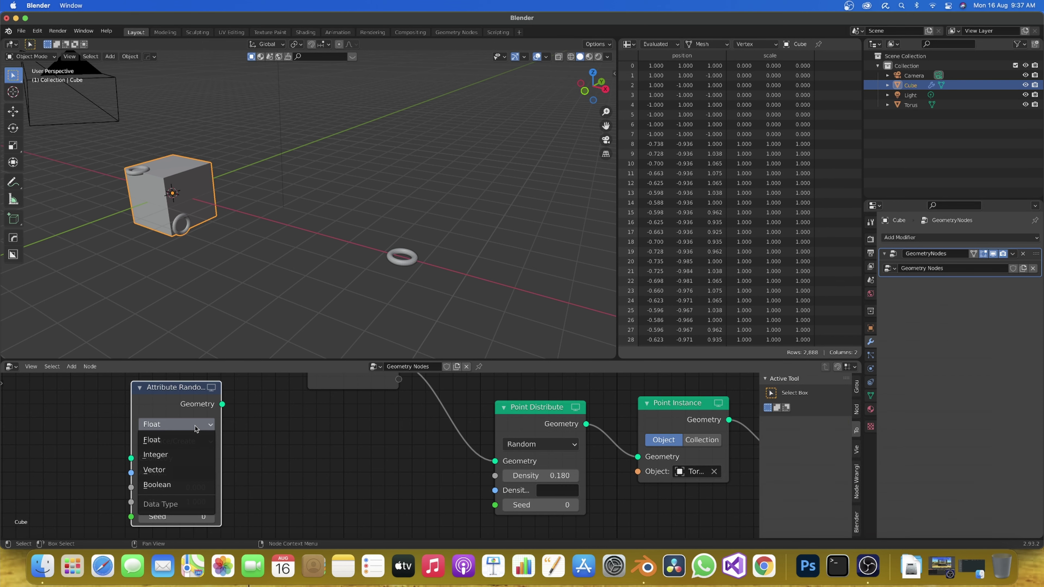
pyautogui.click(207, 423)
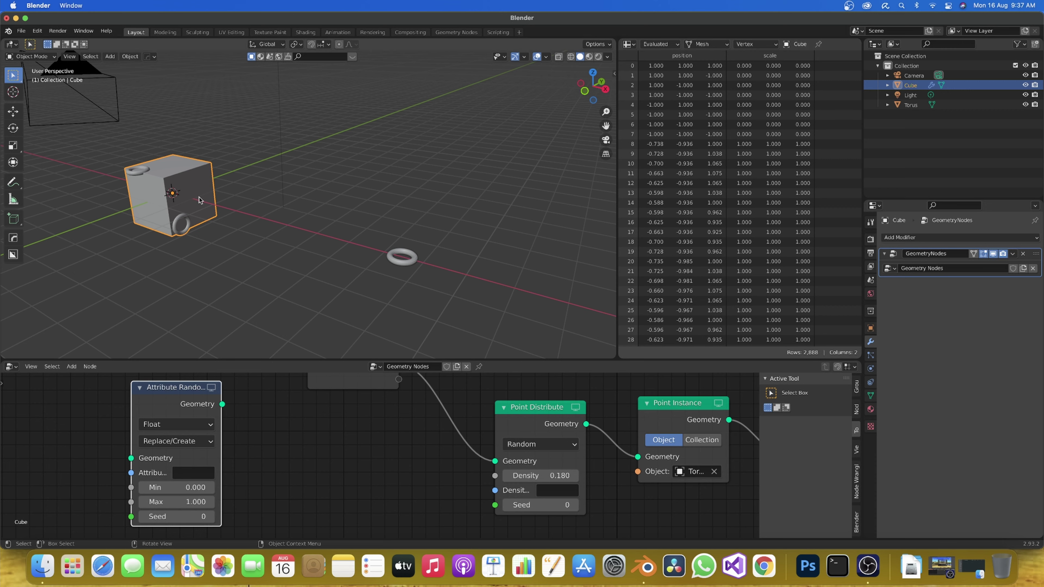
pyautogui.press('Tab')
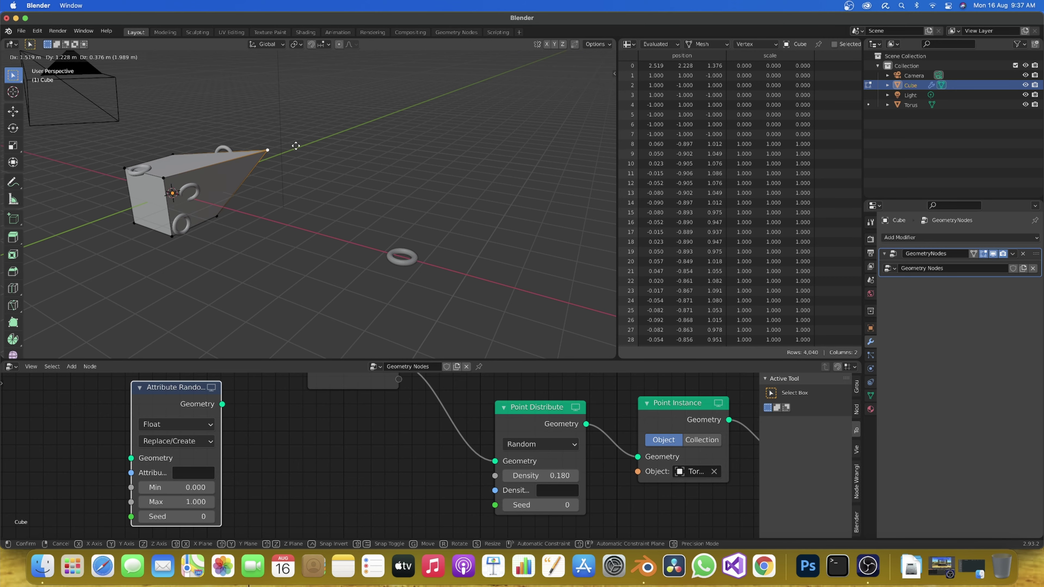
# Place the pulled corner vertex at 2.718, 2.363, 1.373 and return to Object Mode
pyautogui.click(298, 154)
pyautogui.scroll(-1, 188, 369)
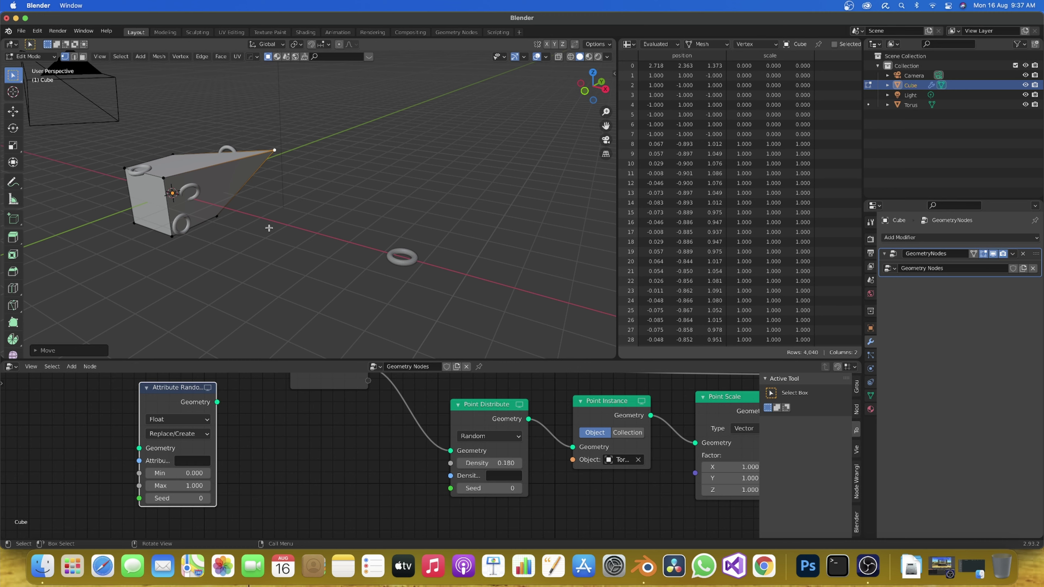
pyautogui.press('Tab')
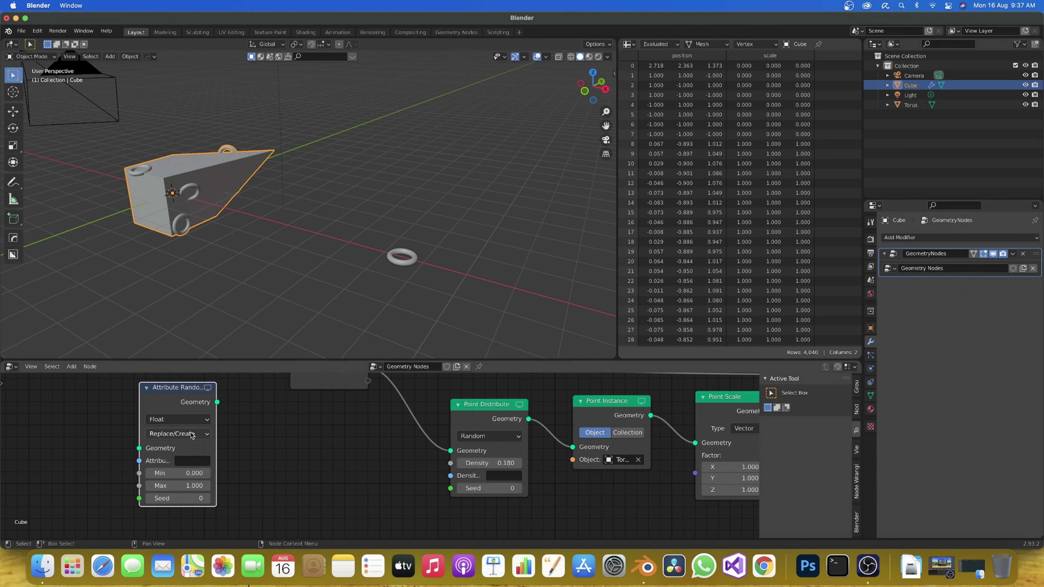
# Check the Attribute Randomize data type choices, then delete the node
pyautogui.click(194, 419)
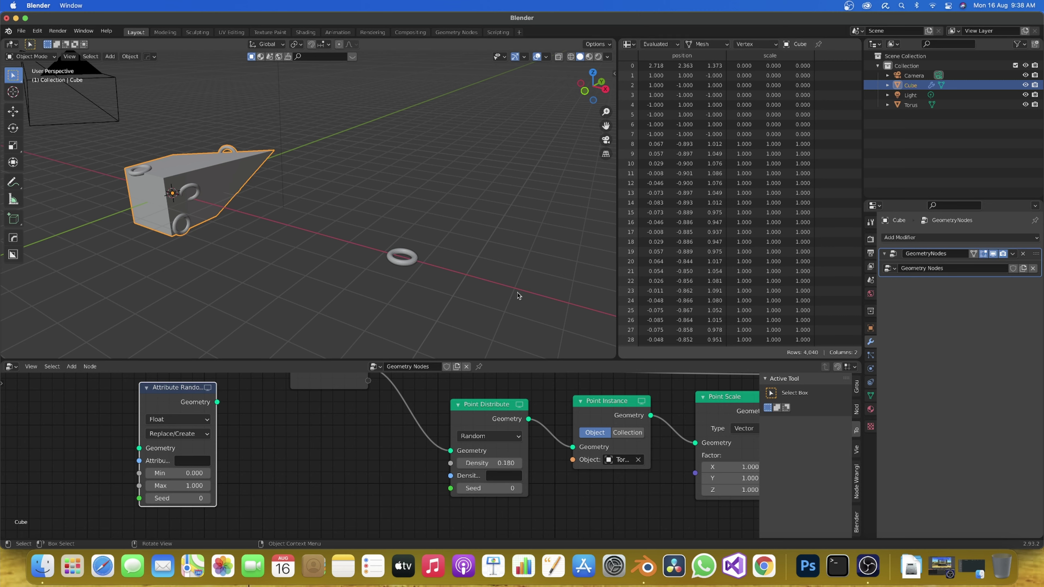
pyautogui.click(179, 419)
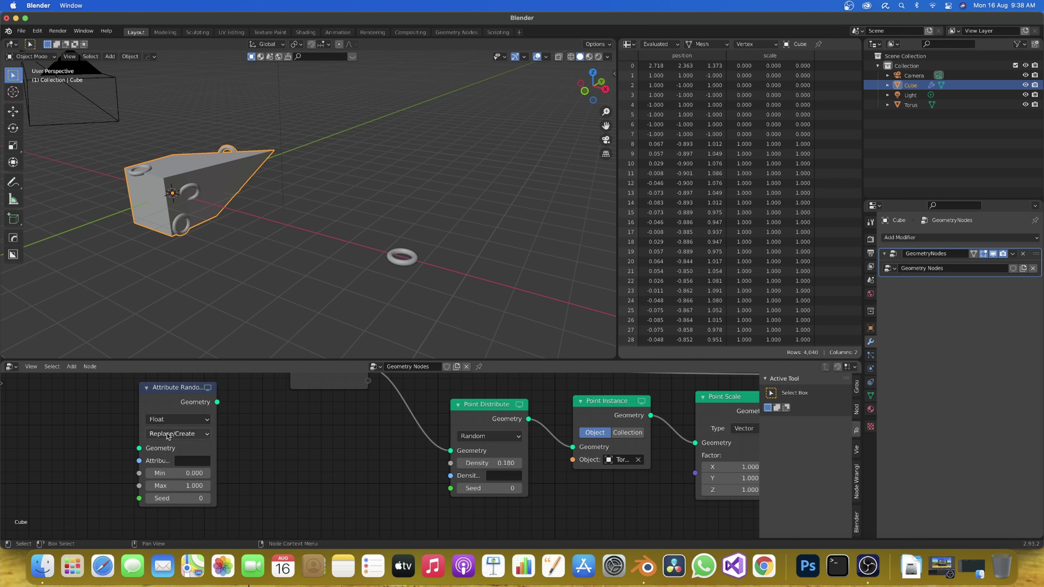
pyautogui.press('x')
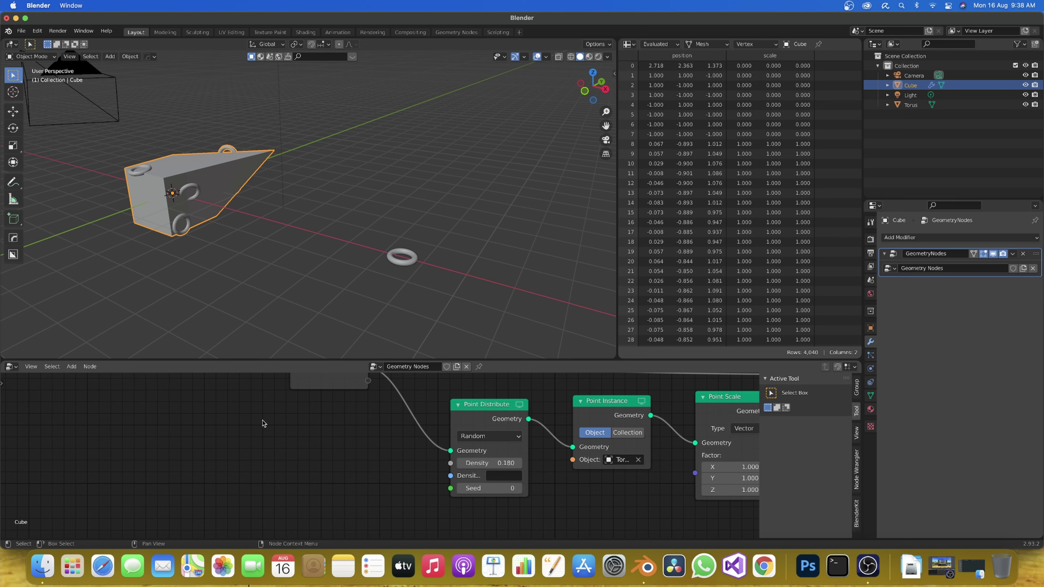
pyautogui.scroll(-1, 342, 454)
pyautogui.moveTo(345, 454)
pyautogui.mouseDown(button='middle')
pyautogui.moveTo(321, 443)
pyautogui.moveTo(198, 442)
pyautogui.mouseUp(button='middle')
# Set Point Scale factors to X -8.800, Y 3.600, Z -0.800 and link Point Instance directly to Join Geometry
pyautogui.scroll(2, 485, 439)
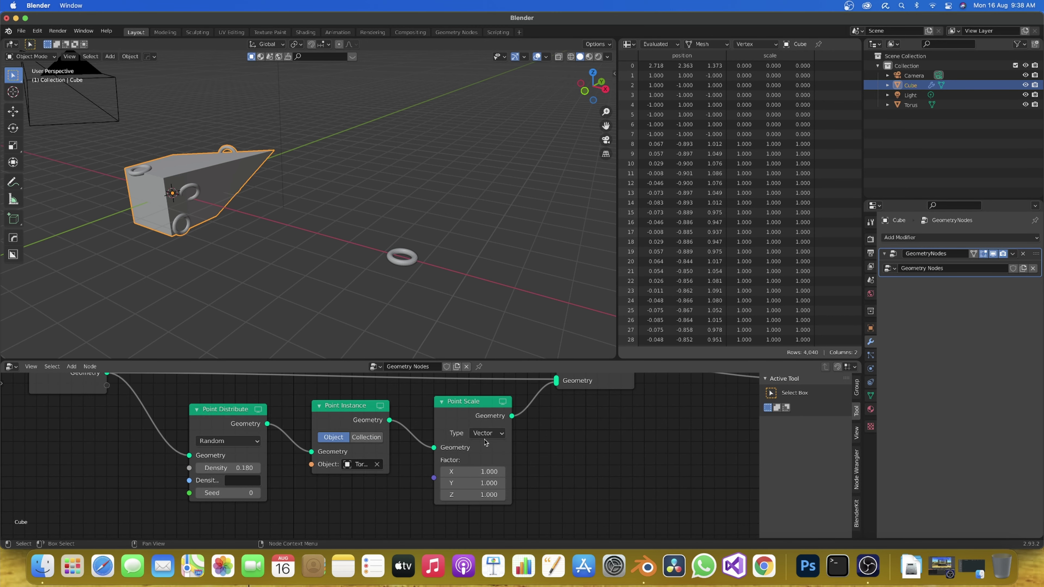
pyautogui.moveTo(492, 439); pyautogui.dragTo(456, 434, button='middle')
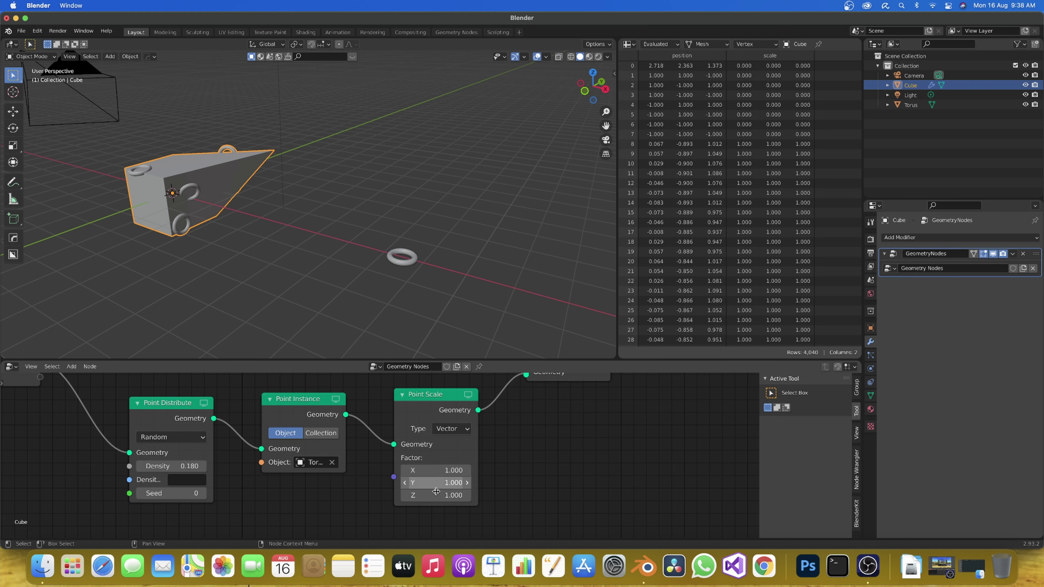
pyautogui.moveTo(440, 470); pyautogui.dragTo(450, 470)
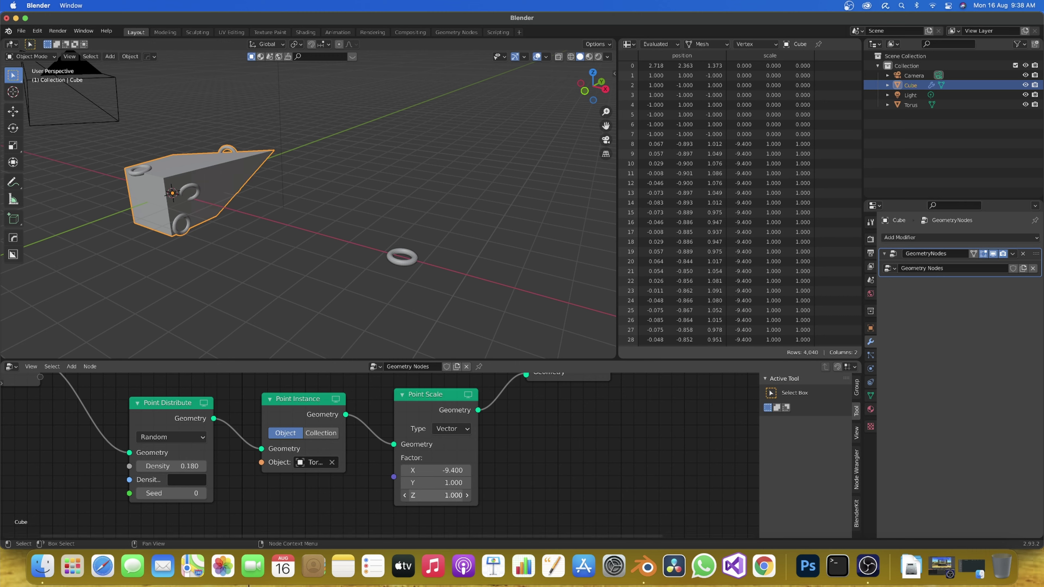
pyautogui.scroll(-1, 281, 502)
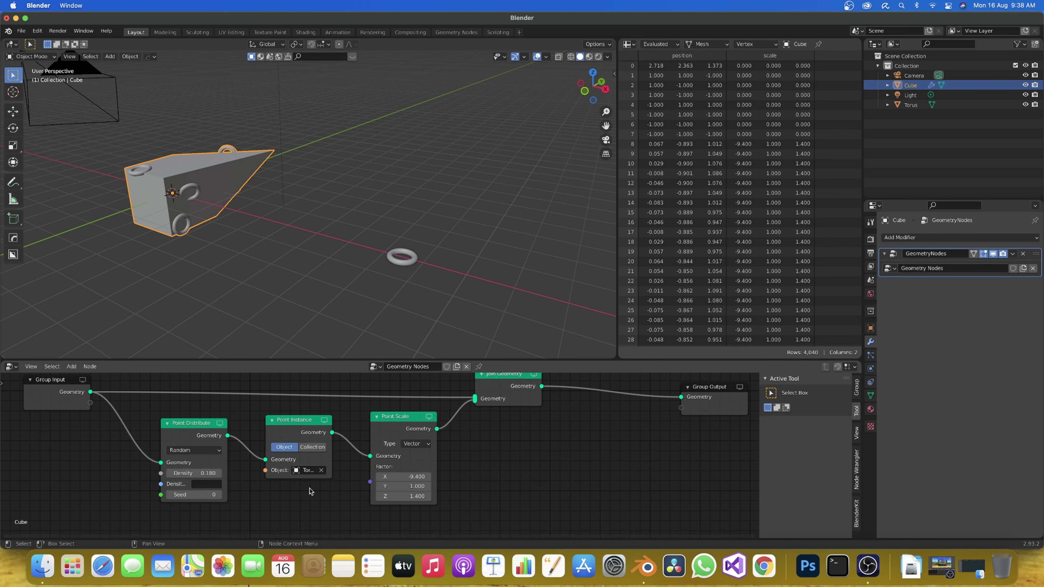
pyautogui.hscroll(-2, 311, 491)
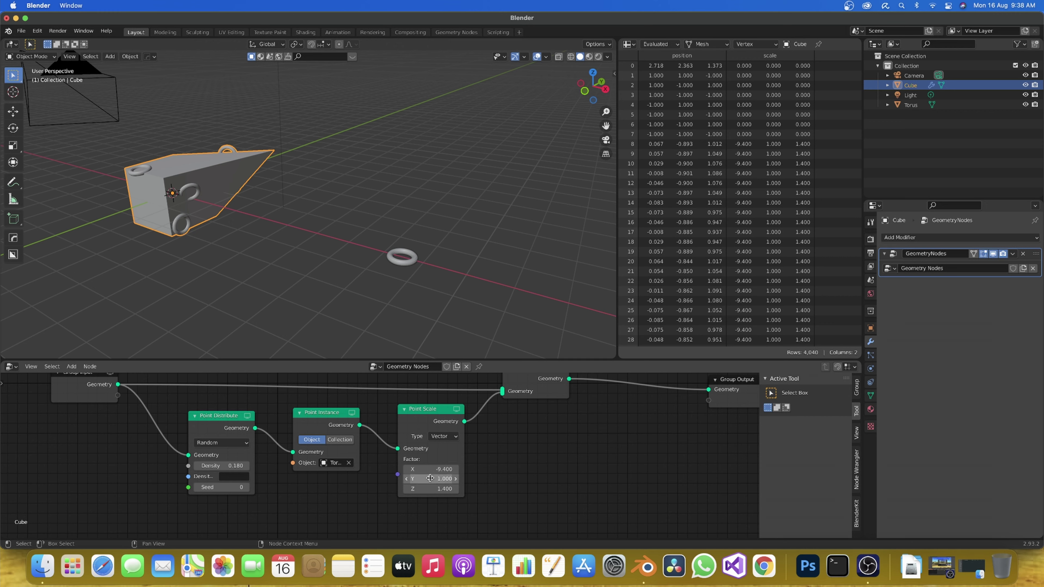
pyautogui.moveTo(431, 469)
pyautogui.mouseDown()
pyautogui.moveTo(470, 477)
pyautogui.moveTo(441, 478)
pyautogui.mouseUp()
pyautogui.moveTo(437, 488); pyautogui.dragTo(446, 488)
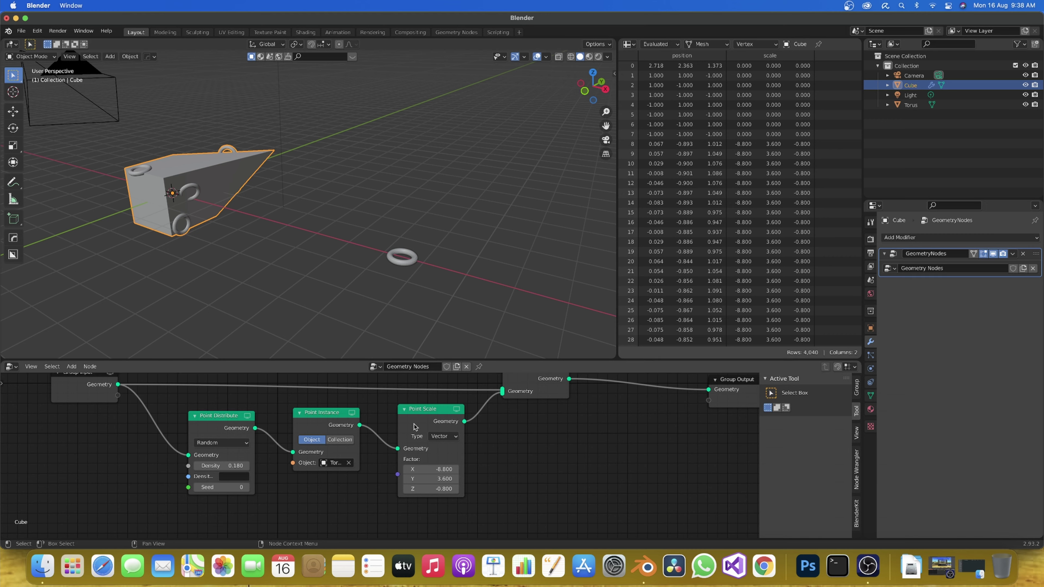
pyautogui.moveTo(397, 448); pyautogui.dragTo(502, 392)
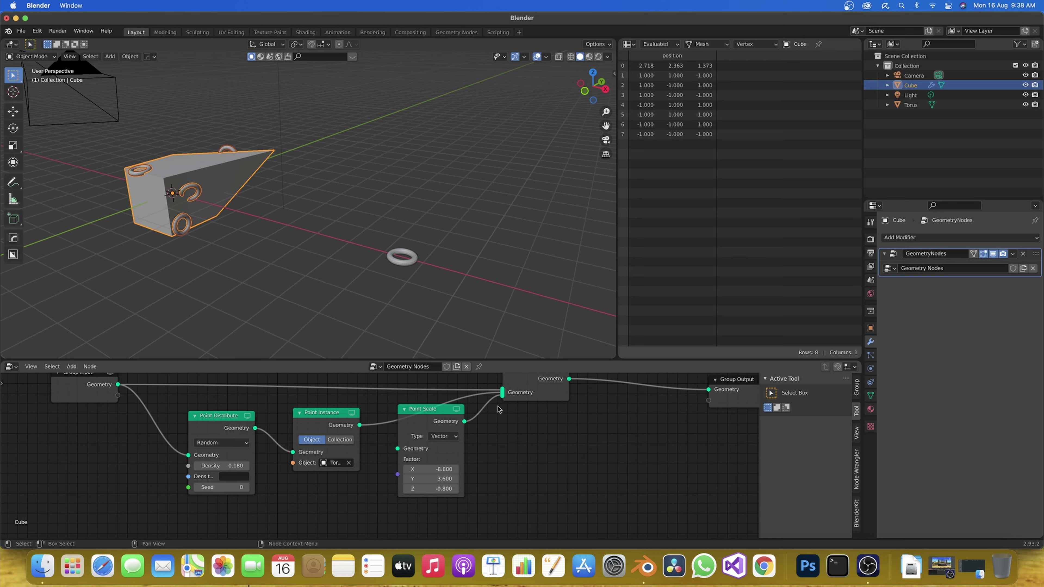
# Move the Point Scale node onto the link between Point Distribute and Point Instance
pyautogui.moveTo(444, 410)
pyautogui.mouseDown()
pyautogui.moveTo(303, 437)
pyautogui.moveTo(405, 495)
pyautogui.mouseUp()
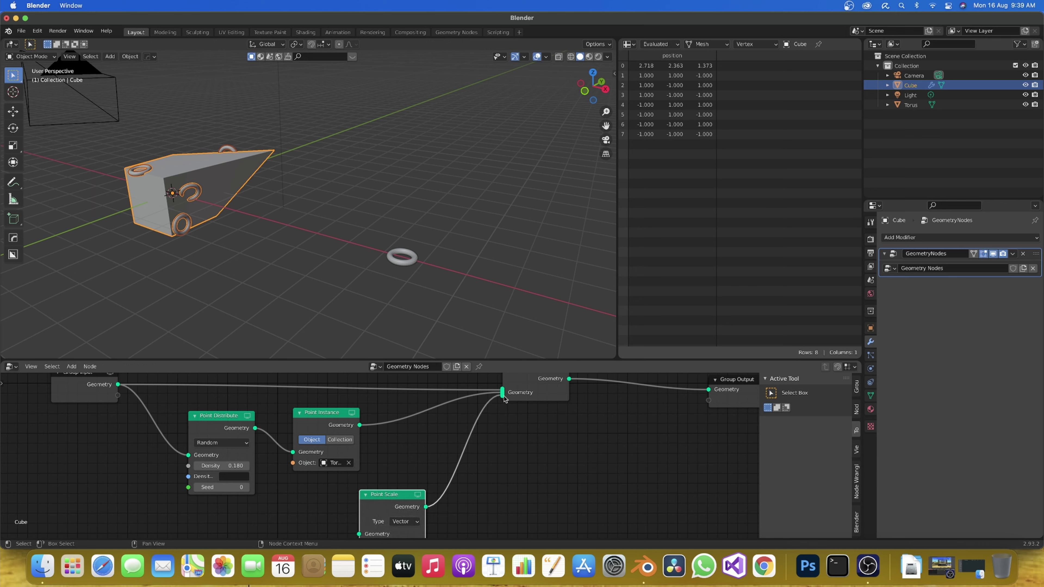
pyautogui.moveTo(503, 398); pyautogui.dragTo(439, 473)
pyautogui.click(339, 423)
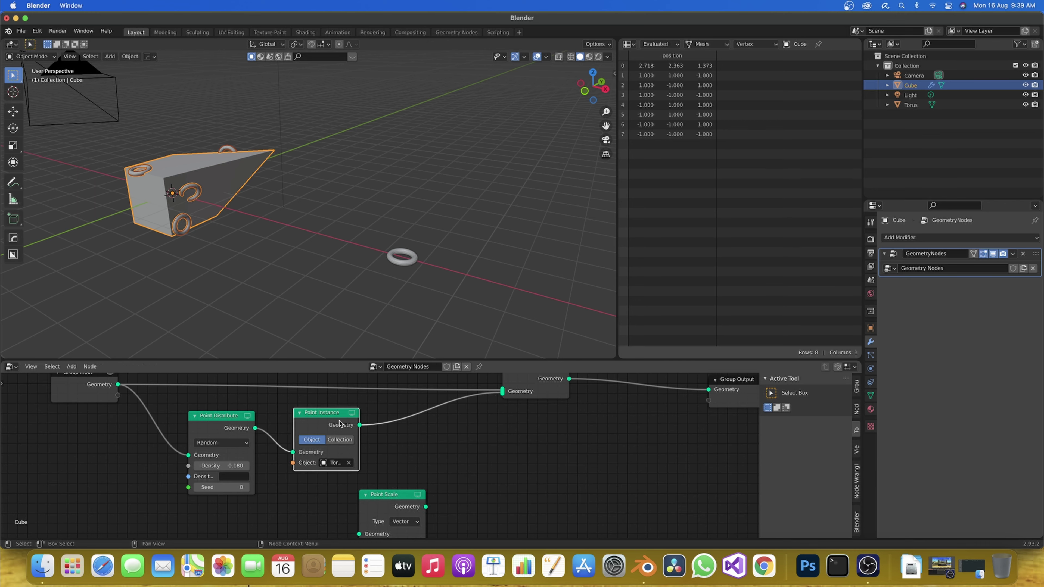
pyautogui.moveTo(339, 423); pyautogui.dragTo(410, 426)
pyautogui.moveTo(385, 495); pyautogui.dragTo(300, 427)
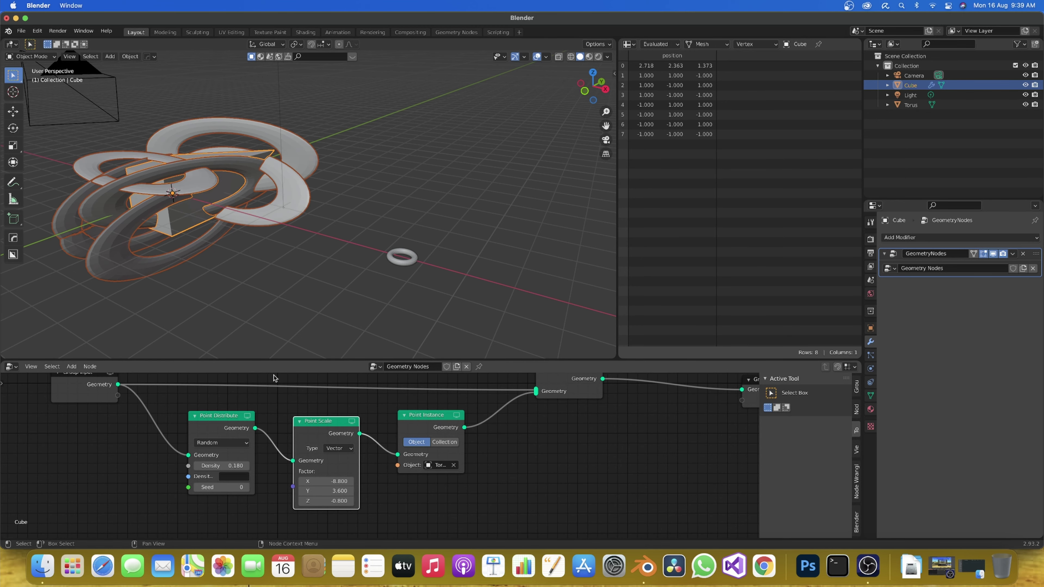
# Reset all the Point Scale factors to 0
pyautogui.scroll(-4, 246, 254)
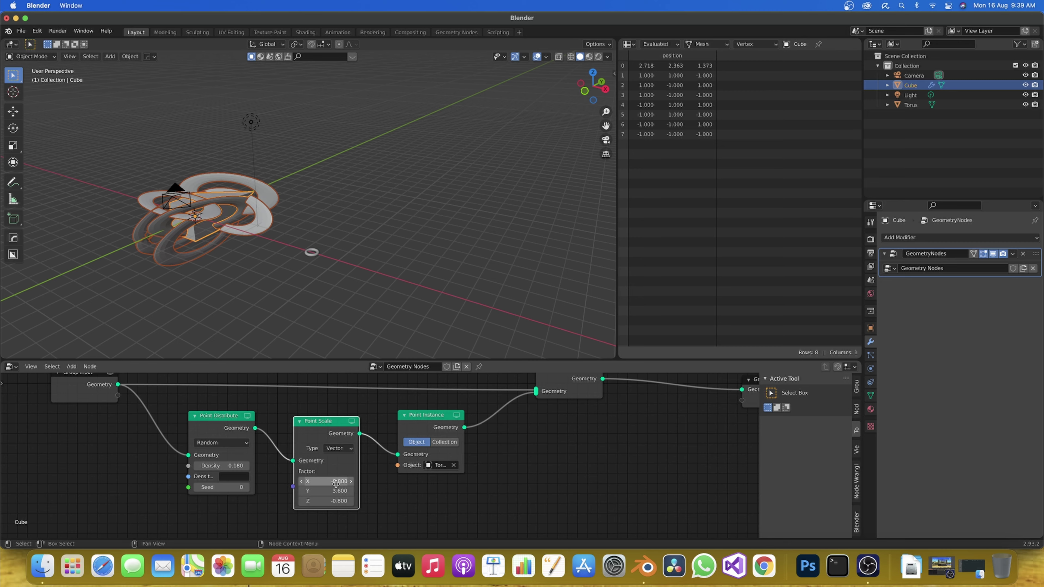
pyautogui.press('BackSpace')
pyautogui.press('BackSpace')
pyautogui.press('BackSpace')
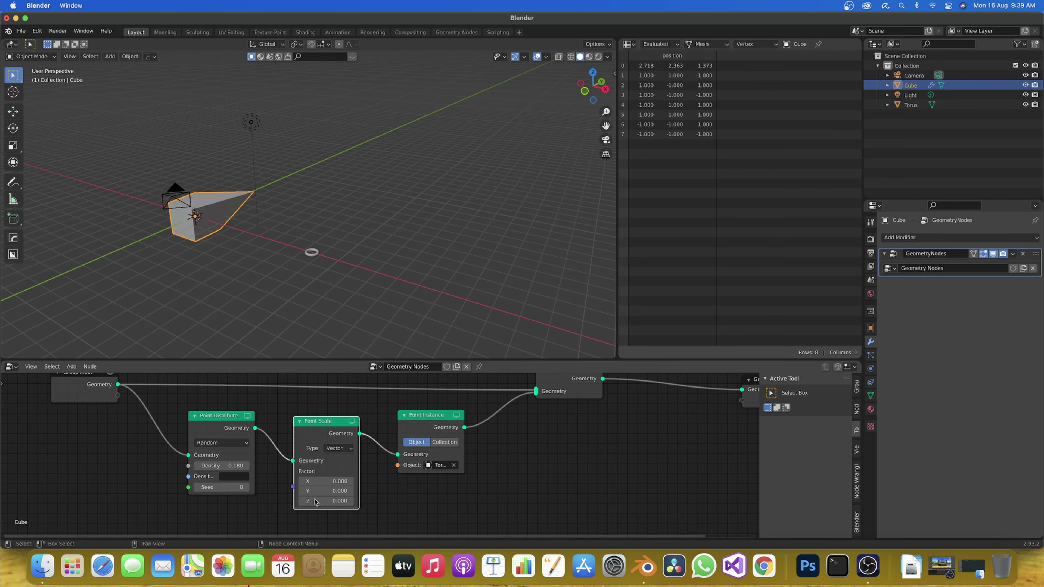
pyautogui.scroll(2, 162, 209)
pyautogui.scroll(3, 161, 209)
pyautogui.scroll(3, 161, 209)
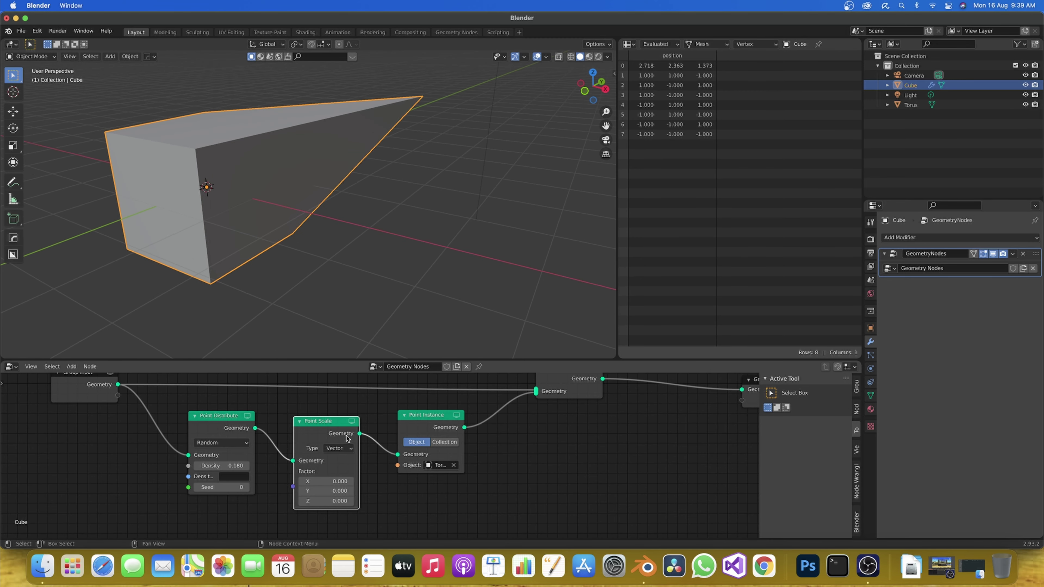
pyautogui.scroll(1, 329, 473)
# Set the Point Scale X, Y and Z factors to 1
pyautogui.click(336, 456)
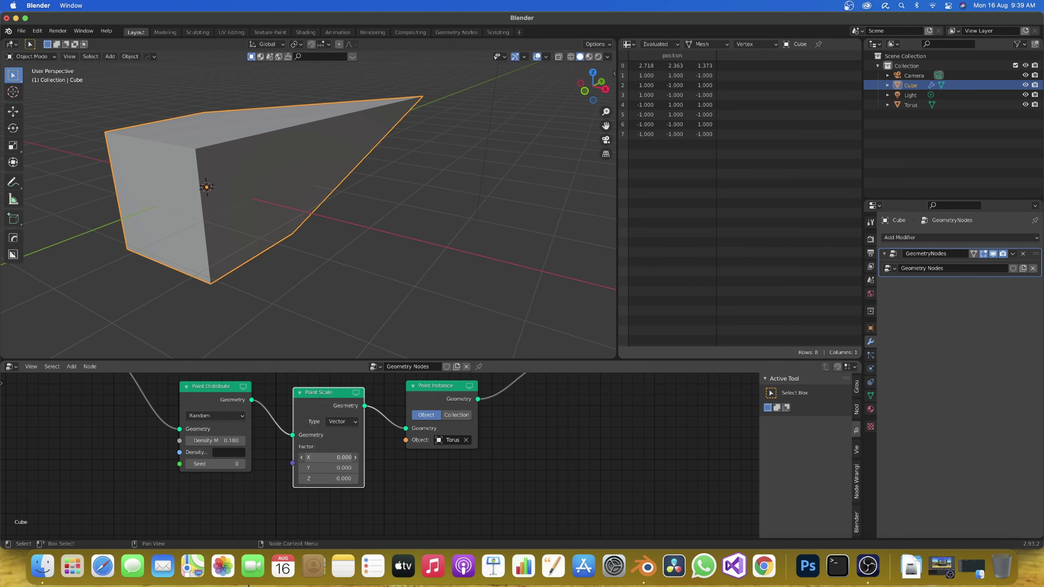
pyautogui.write('1')
pyautogui.press('Return')
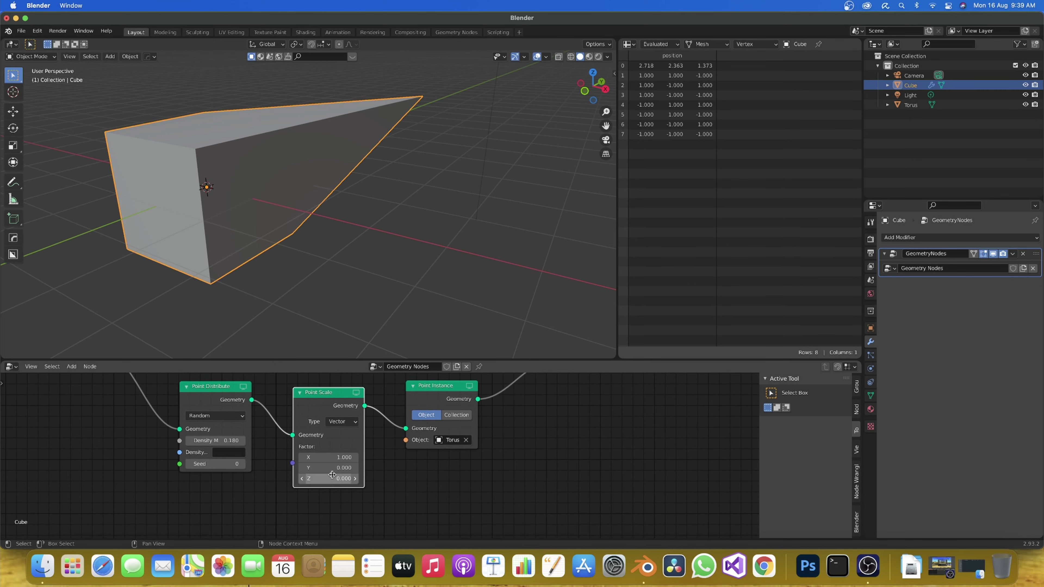
pyautogui.click(332, 468)
pyautogui.write('1')
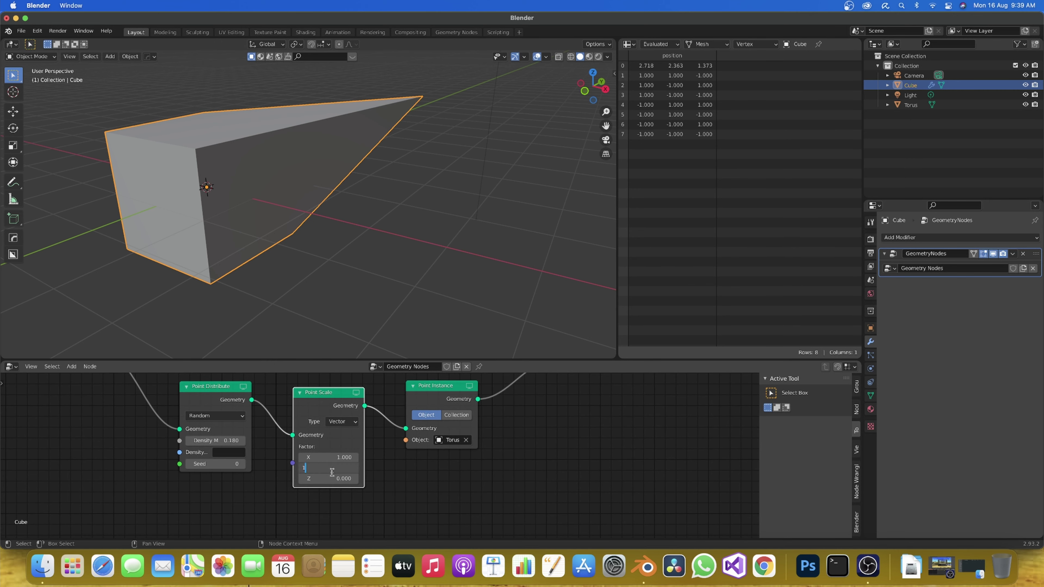
pyautogui.press('Return')
pyautogui.click(332, 479)
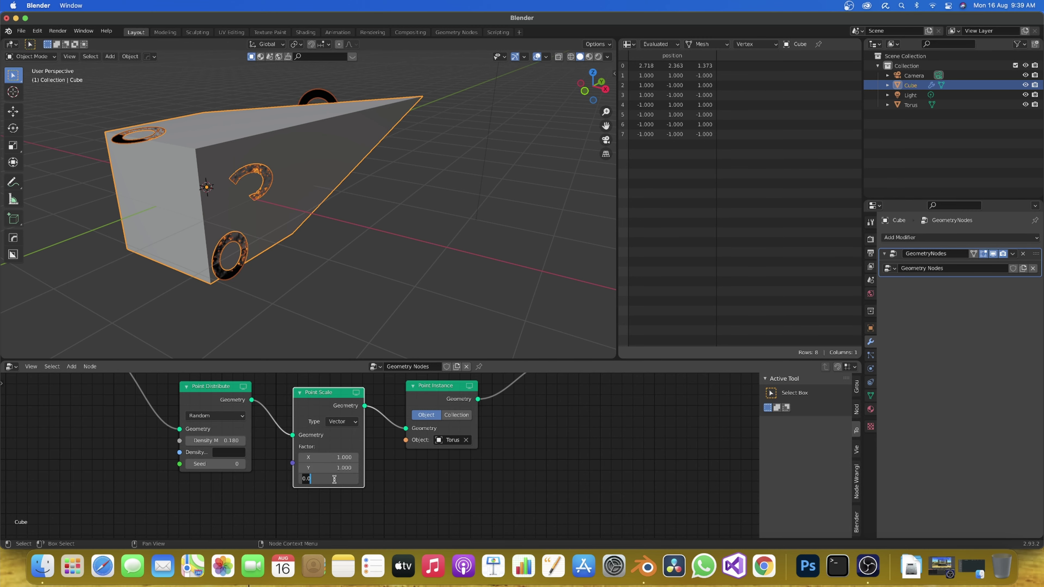
pyautogui.write('1')
pyautogui.press('Return')
# Nudge the Point Scale factors to X 1.180, Y 1.240, Z 1.080
pyautogui.scroll(-5, 221, 257)
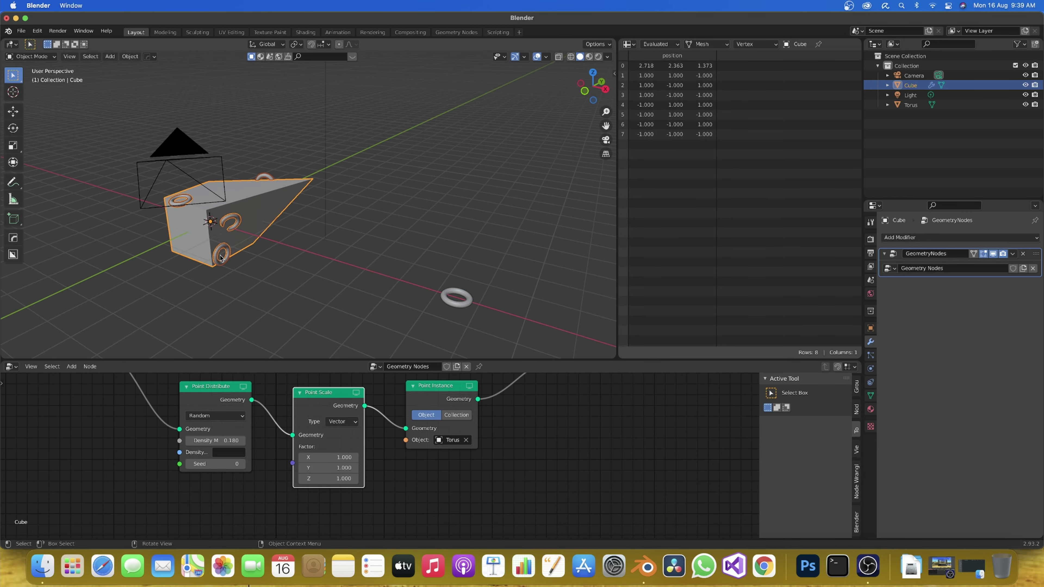
pyautogui.moveTo(220, 257); pyautogui.dragTo(303, 260, button='middle')
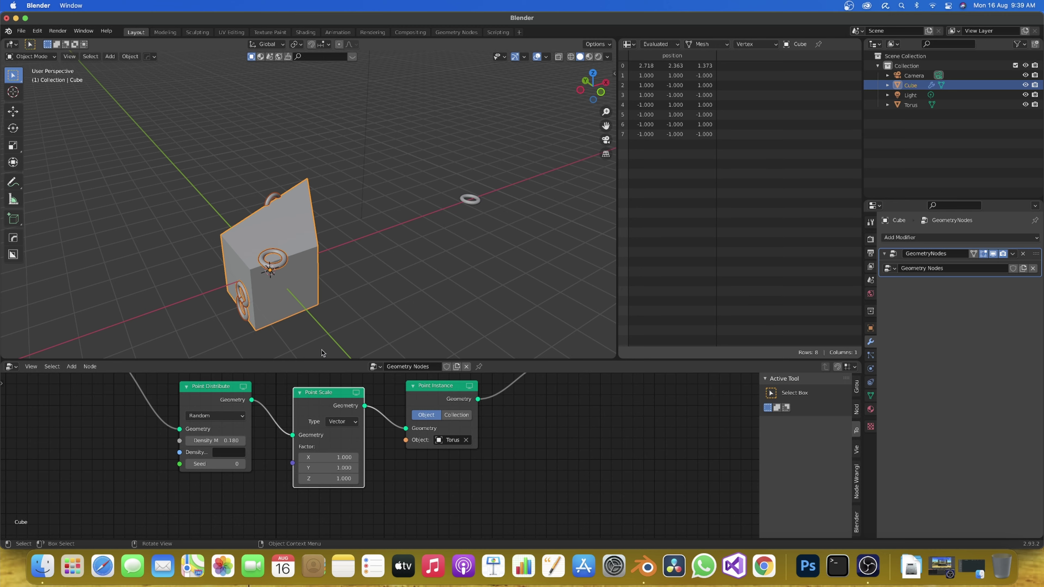
pyautogui.scroll(2, 335, 472)
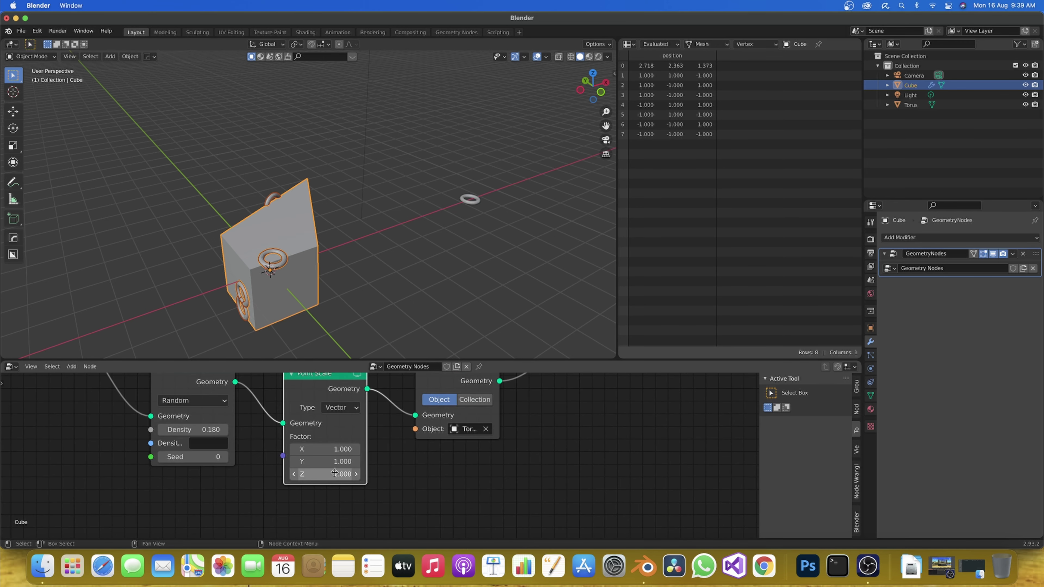
pyautogui.scroll(2, 335, 472)
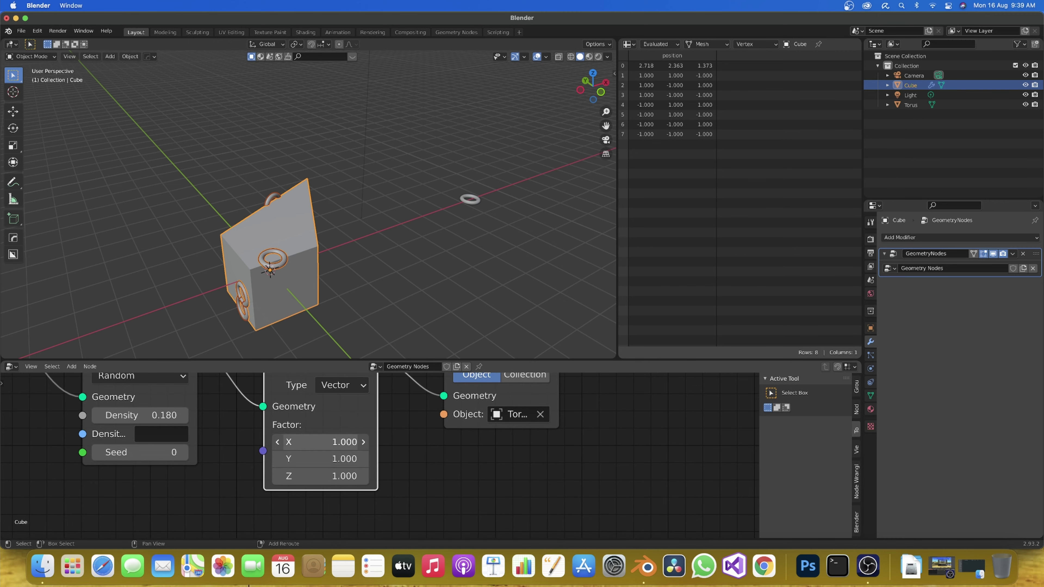
pyautogui.moveTo(325, 442)
pyautogui.mouseDown()
pyautogui.moveTo(341, 442)
pyautogui.moveTo(341, 459)
pyautogui.mouseUp()
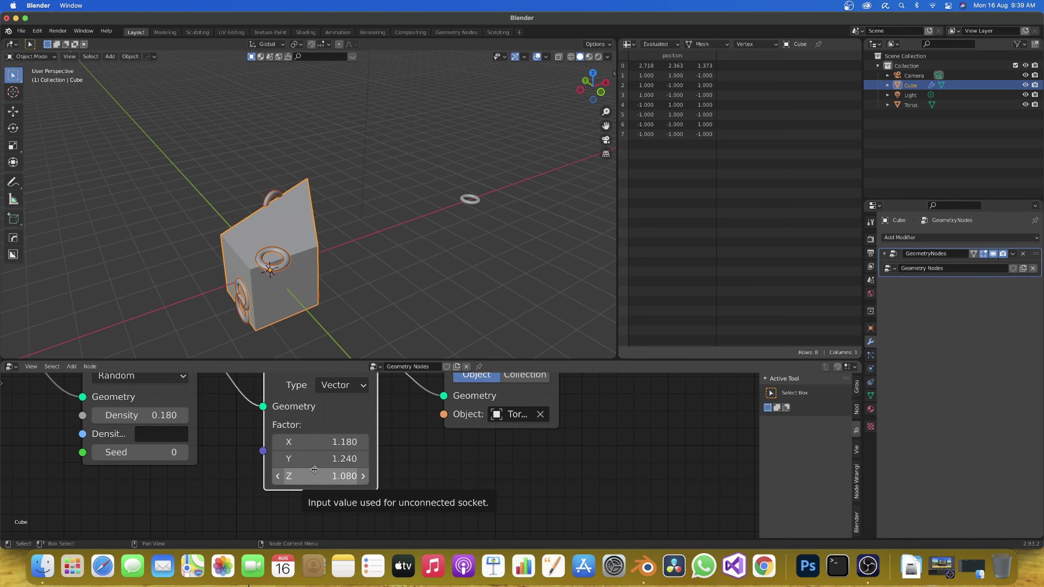
pyautogui.scroll(-2, 165, 487)
pyautogui.scroll(-3, 198, 459)
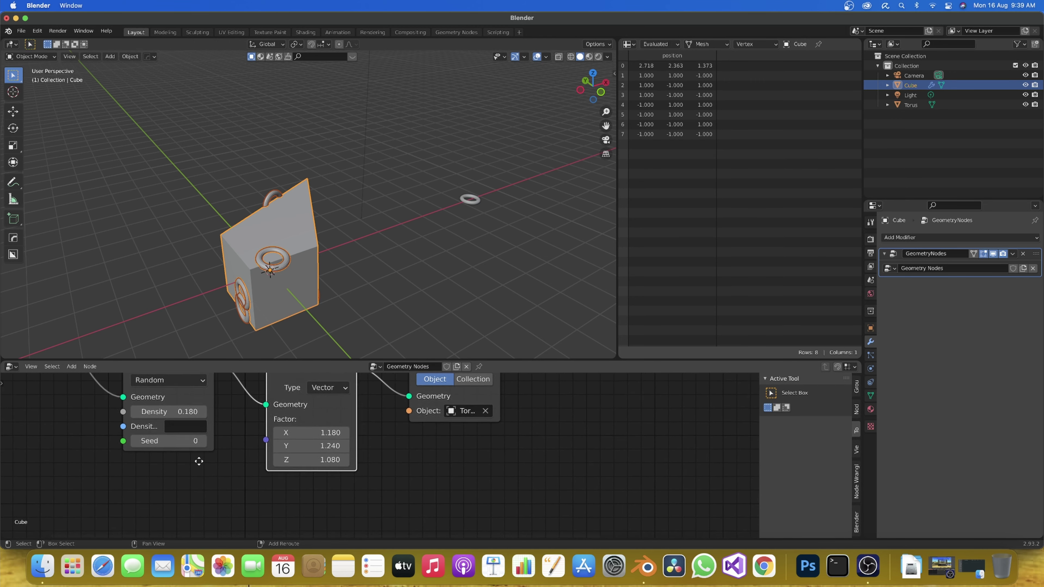
# Add a Value node and connect its output to the Point Scale Factor
pyautogui.hotkey('shift', 'a')
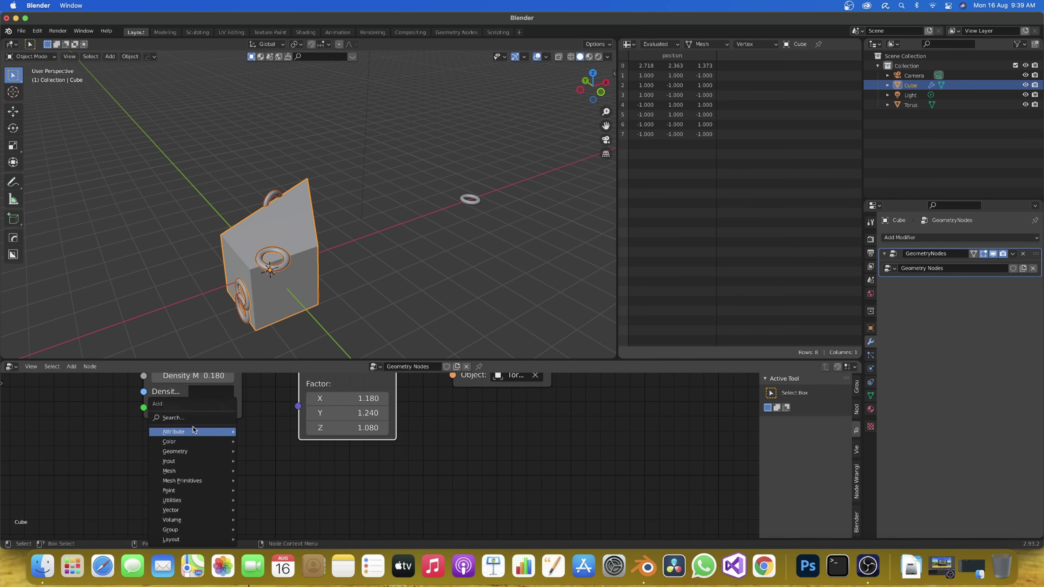
pyautogui.click(189, 418)
pyautogui.write('v')
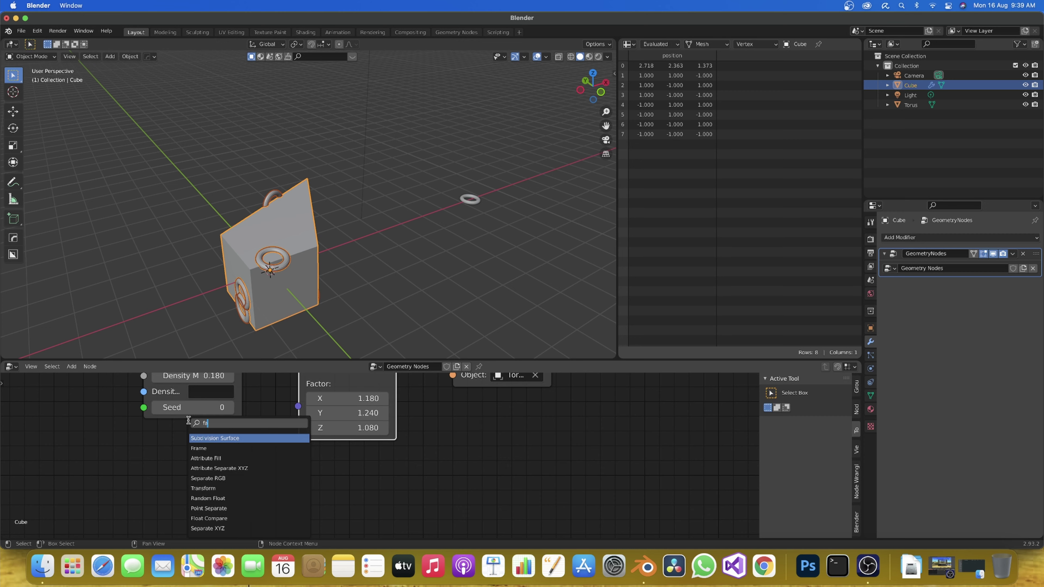
pyautogui.write('alue')
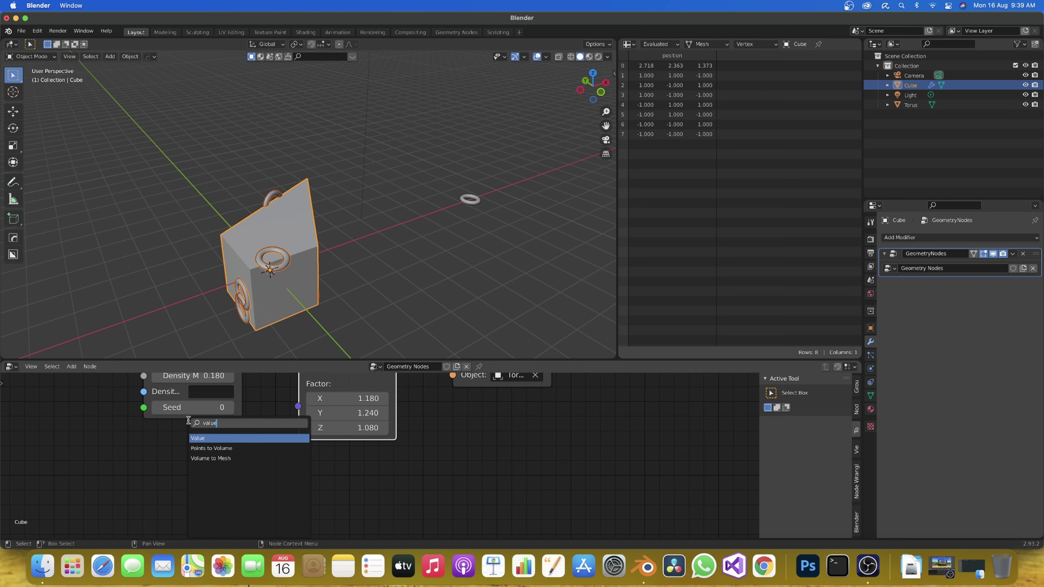
pyautogui.press('Return')
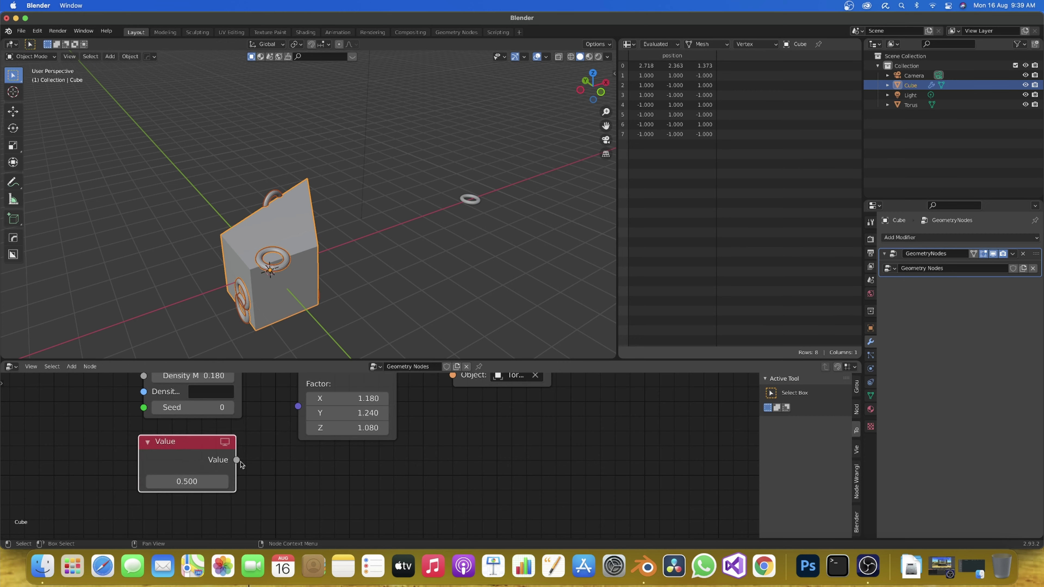
pyautogui.moveTo(236, 460); pyautogui.dragTo(298, 406)
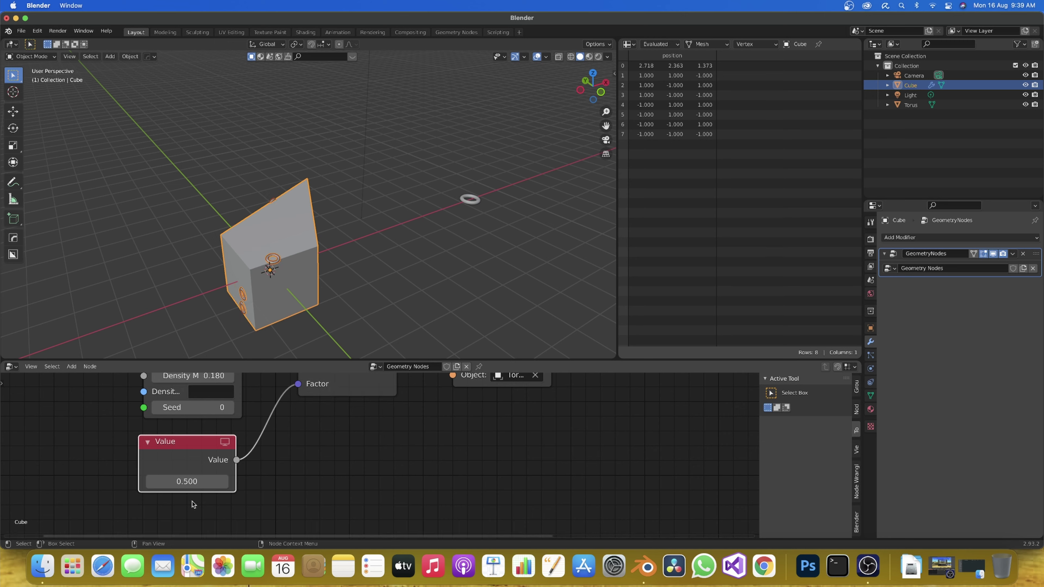
pyautogui.moveTo(187, 482); pyautogui.dragTo(202, 481)
# Raise the Point Distribute density to 1.460 and set the Value to 1.140
pyautogui.scroll(3, 181, 444)
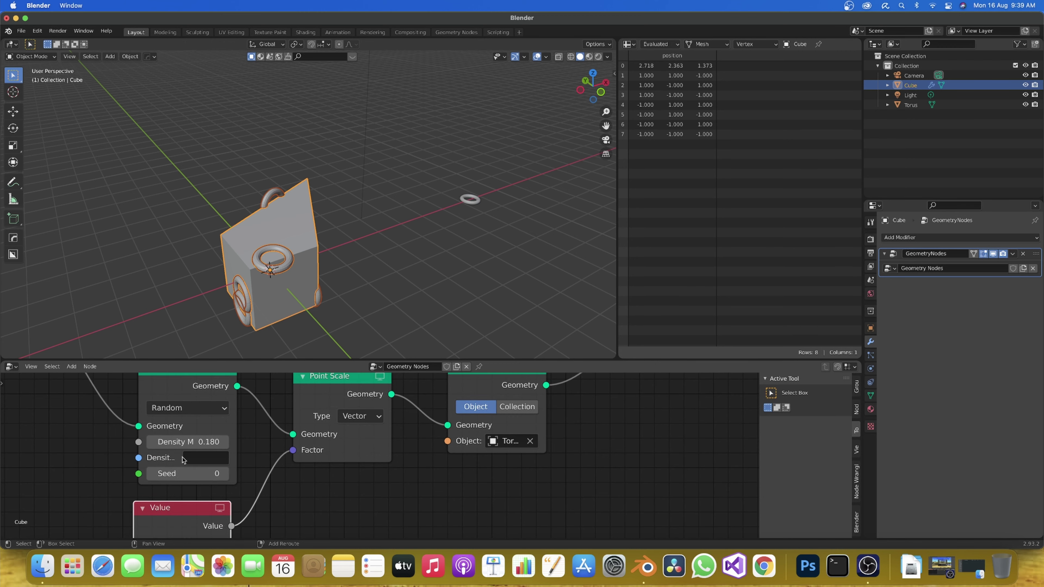
pyautogui.moveTo(188, 442)
pyautogui.mouseDown()
pyautogui.moveTo(218, 442)
pyautogui.moveTo(195, 442)
pyautogui.mouseUp()
pyautogui.scroll(-3, 189, 528)
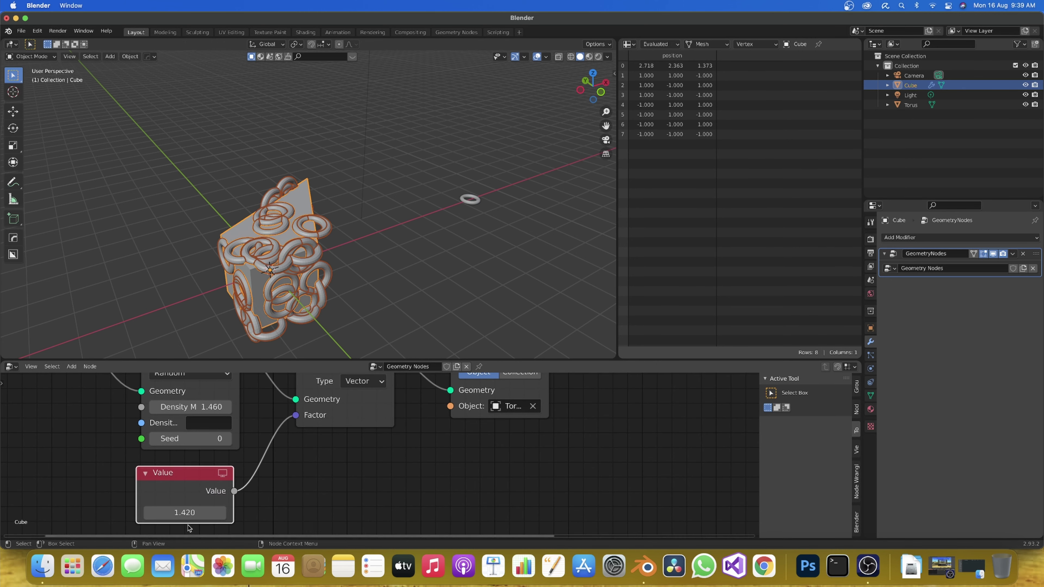
pyautogui.moveTo(187, 513); pyautogui.dragTo(177, 513)
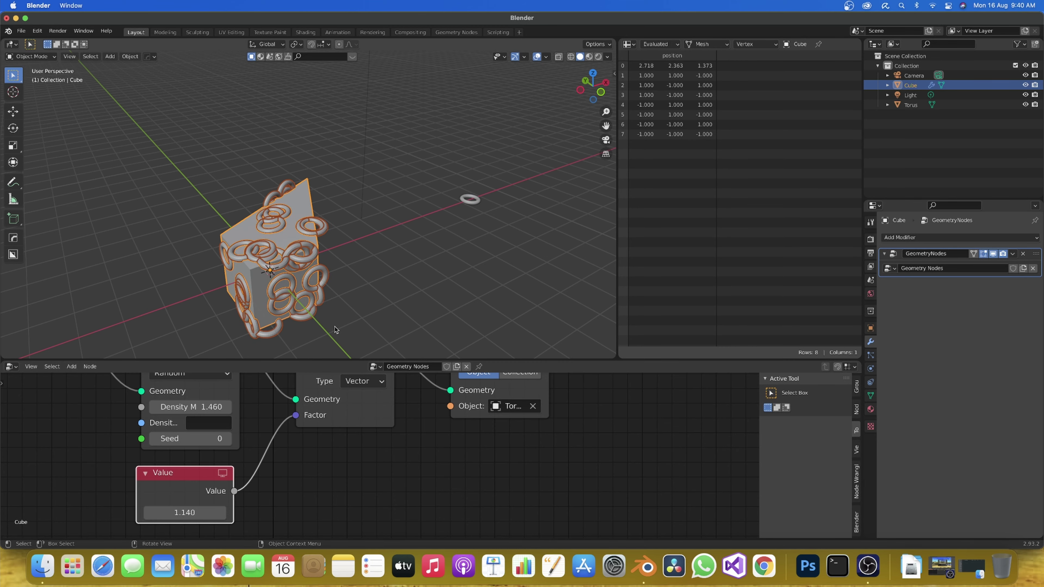
pyautogui.scroll(-3, 296, 303)
# Orbit and zoom out to view the tori-covered cube
pyautogui.moveTo(297, 300); pyautogui.dragTo(258, 285, button='middle')
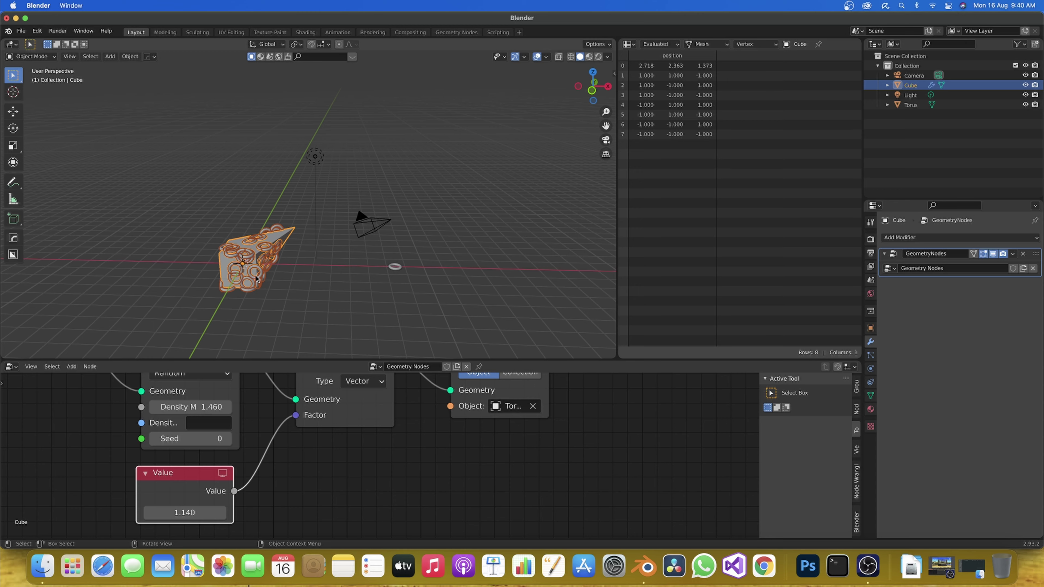
pyautogui.scroll(3, 252, 274)
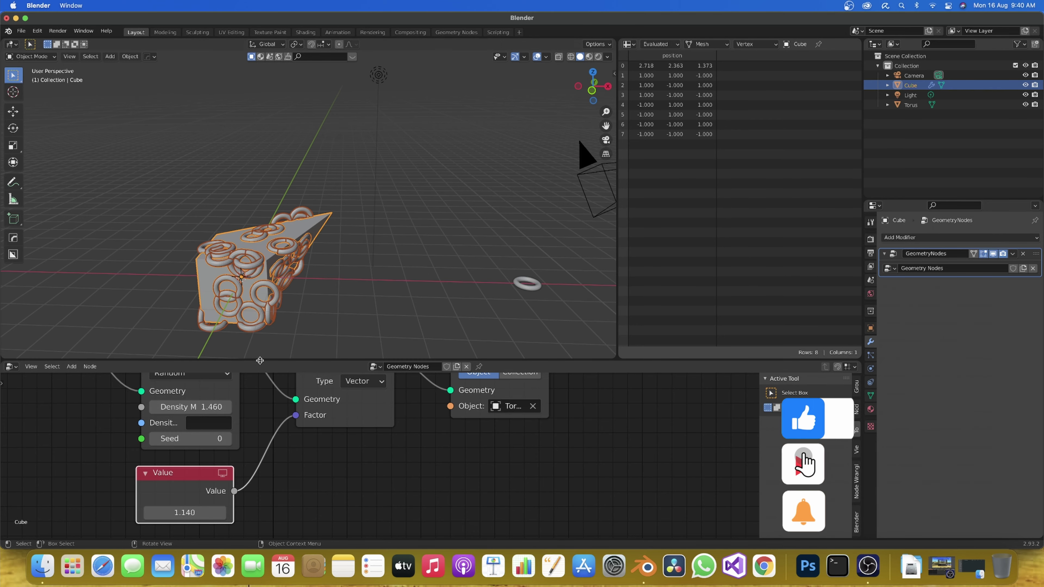
pyautogui.scroll(-2, 305, 400)
pyautogui.scroll(-1, 306, 400)
pyautogui.scroll(-3, 254, 284)
pyautogui.moveTo(254, 284); pyautogui.dragTo(253, 289, button='middle')
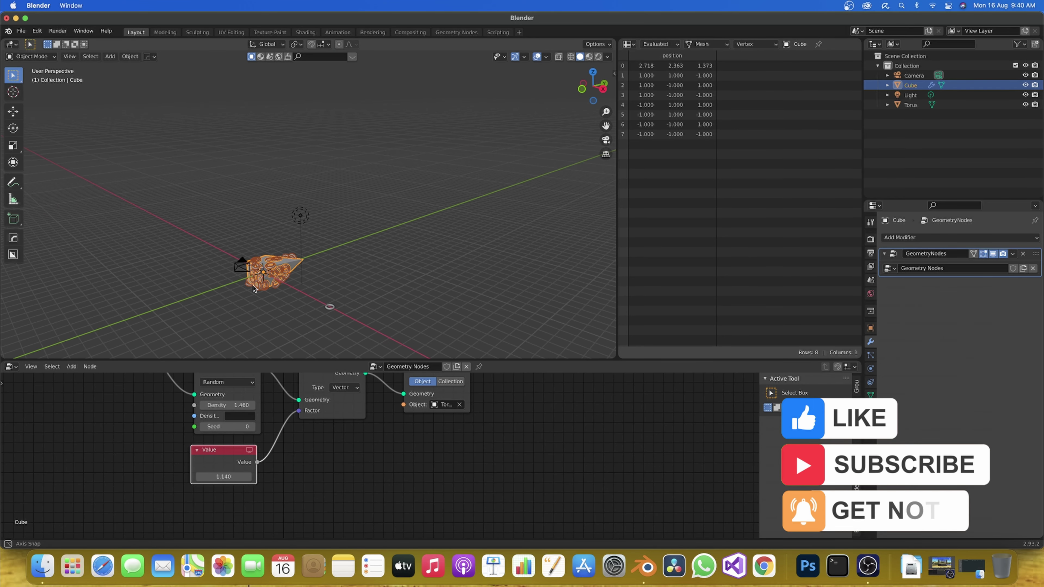
pyautogui.scroll(-1, 308, 464)
pyautogui.scroll(-1, 309, 464)
pyautogui.scroll(-1, 308, 464)
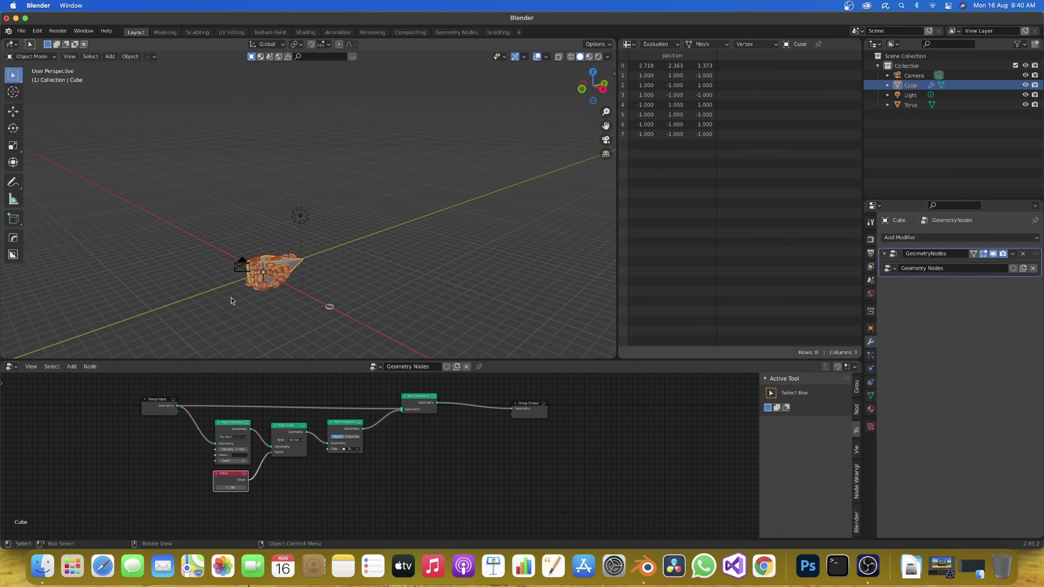
# Delete the Value and point-scattering nodes and wire Group Input Geometry straight to Group Output
pyautogui.hotkey('shift', 'a')
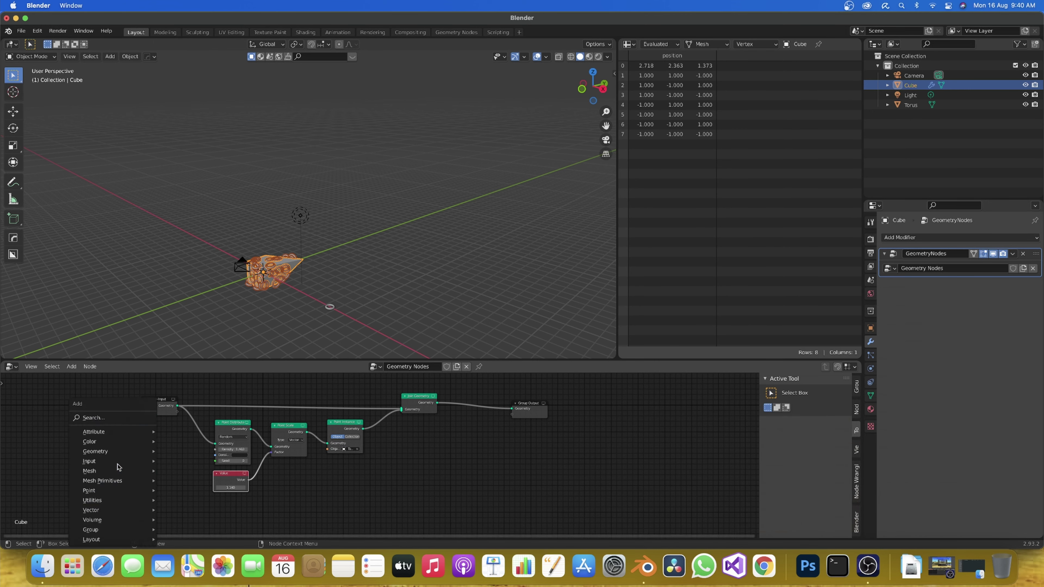
pyautogui.press('Escape')
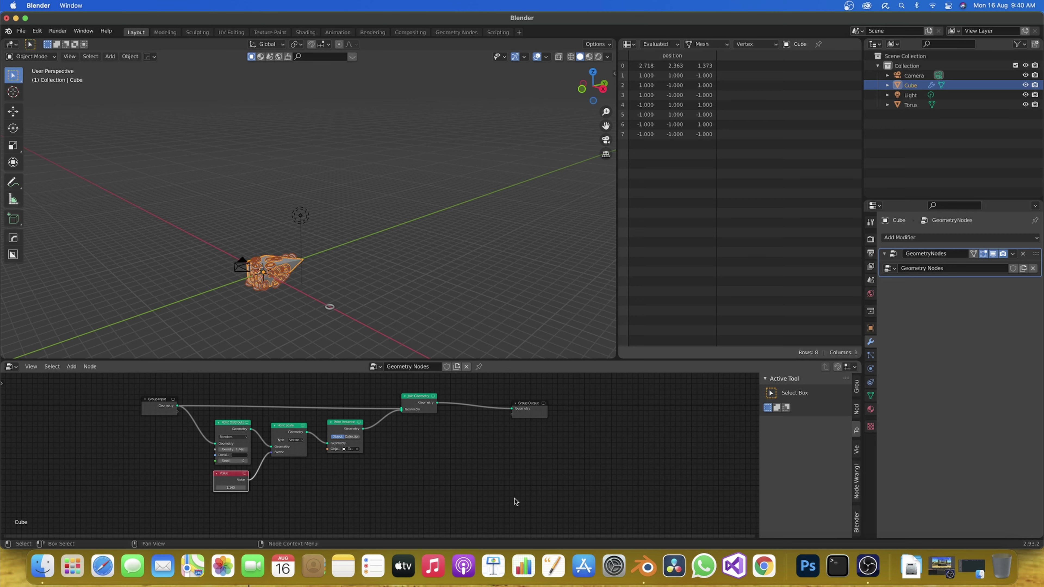
pyautogui.moveTo(513, 501); pyautogui.dragTo(236, 397)
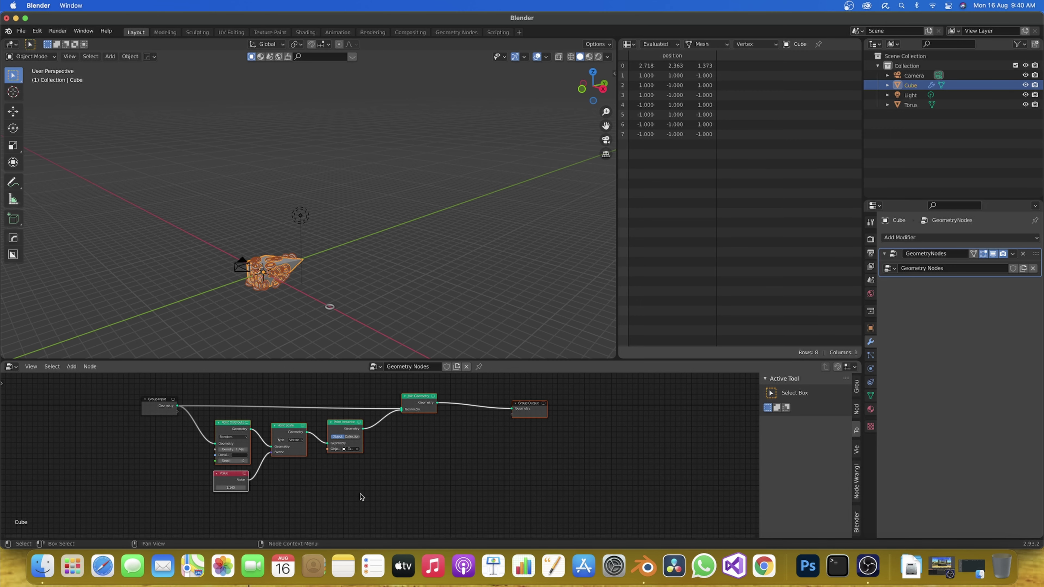
pyautogui.moveTo(449, 506)
pyautogui.mouseDown()
pyautogui.moveTo(247, 386)
pyautogui.moveTo(212, 390)
pyautogui.mouseUp()
pyautogui.press('BackSpace')
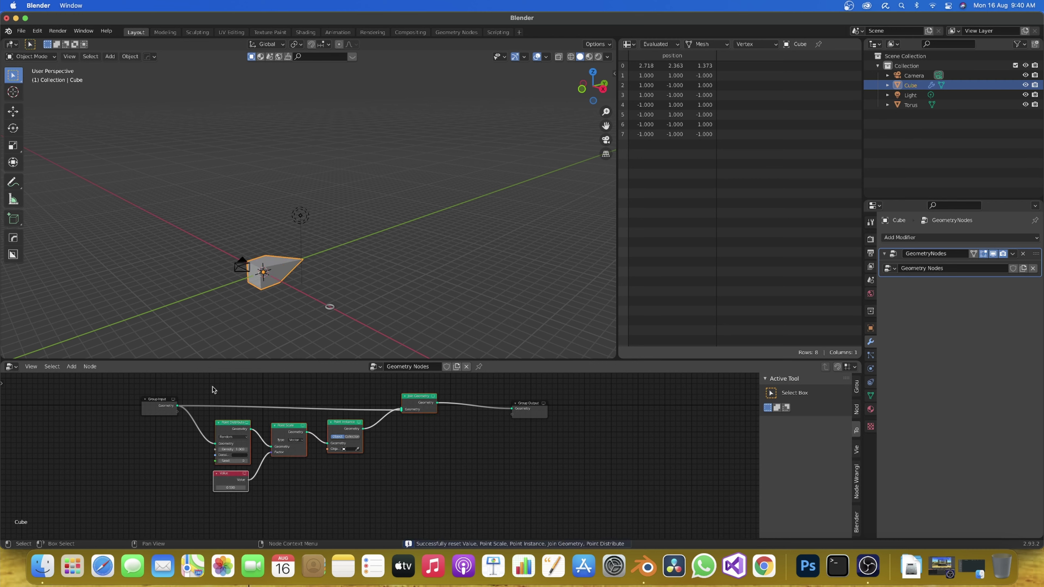
pyautogui.press('x')
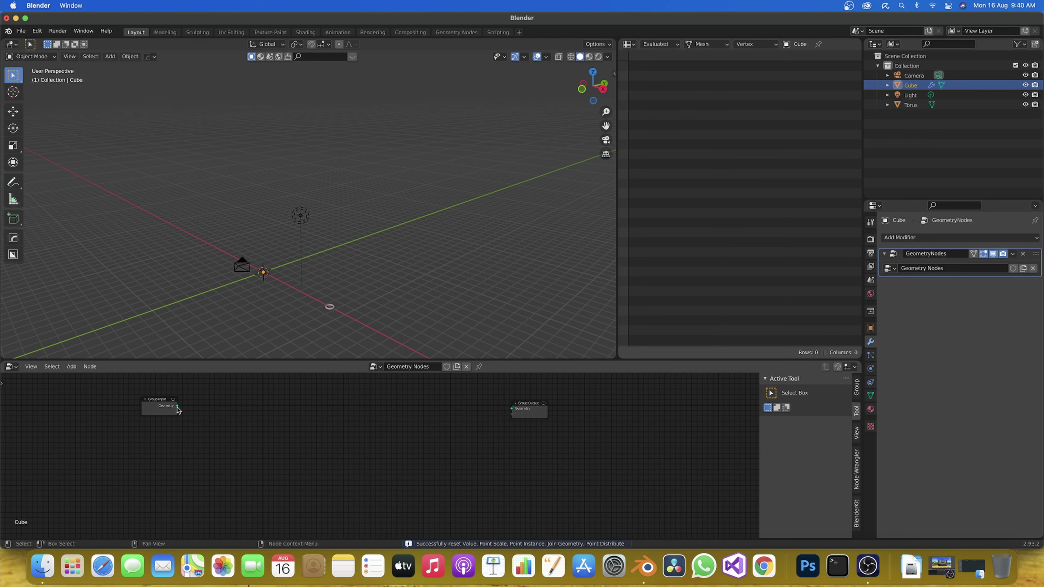
pyautogui.moveTo(177, 406); pyautogui.dragTo(512, 408)
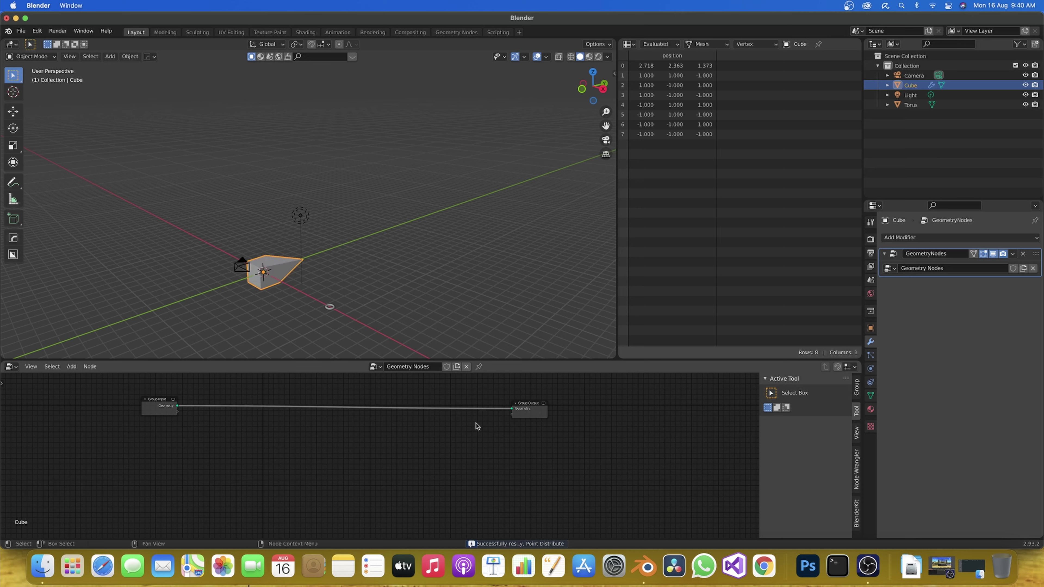
pyautogui.scroll(3, 240, 298)
pyautogui.scroll(3, 313, 239)
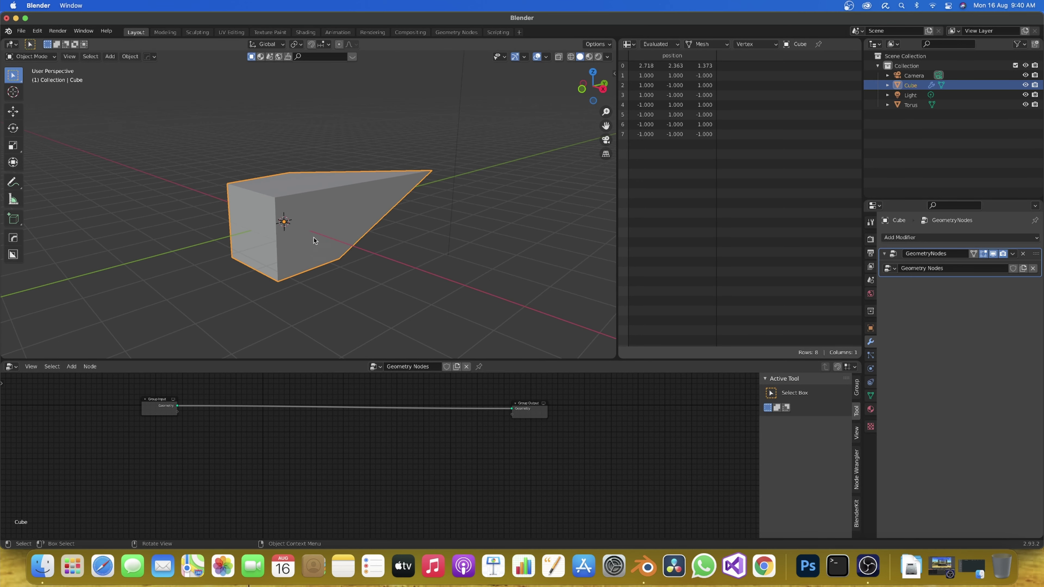
# Replace the old Cube with a new default cube at the origin
pyautogui.press('Delete')
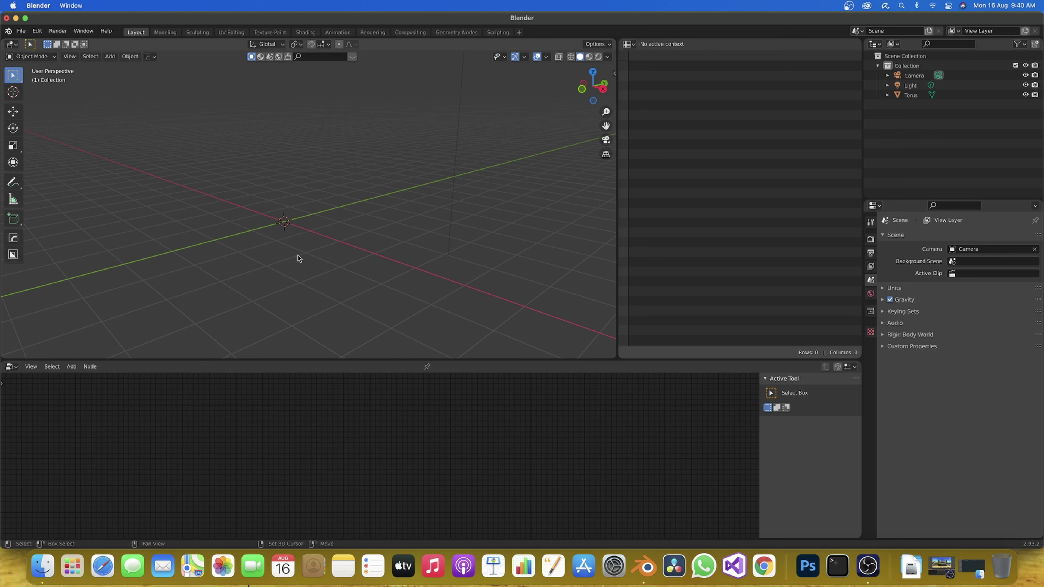
pyautogui.hotkey('shift', 'a')
pyautogui.click(335, 265)
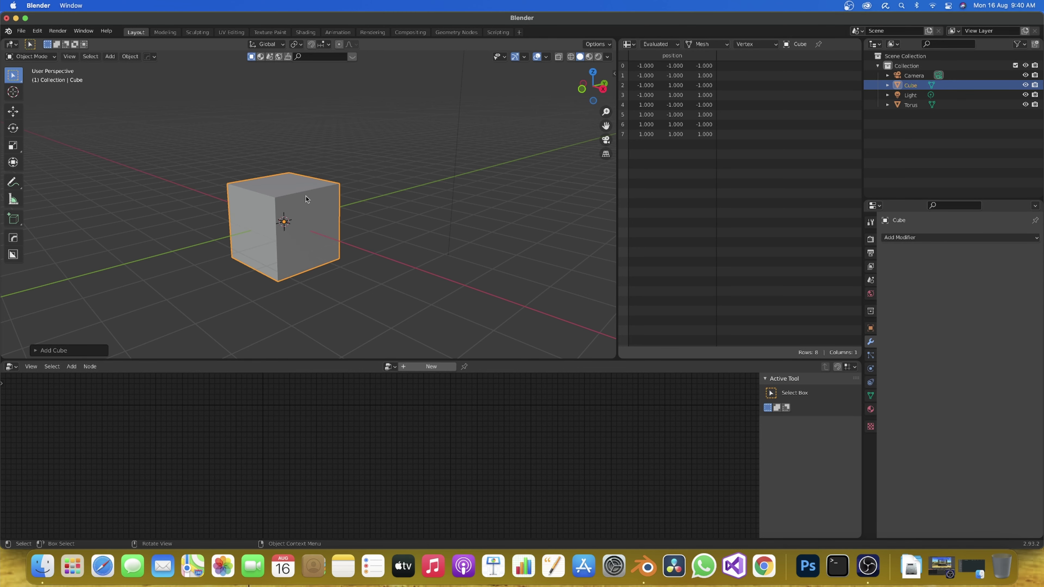
# Give the new cube a Geometry Nodes.001 tree and move Group Output further right
pyautogui.click(429, 367)
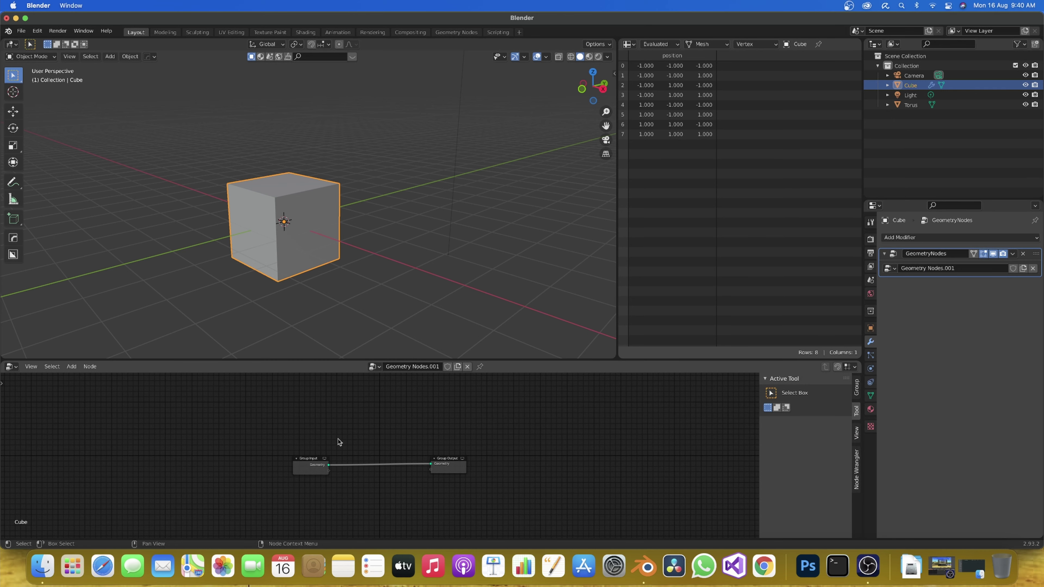
pyautogui.scroll(4, 314, 493)
pyautogui.scroll(1, 363, 475)
pyautogui.moveTo(363, 476); pyautogui.dragTo(291, 482, button='middle')
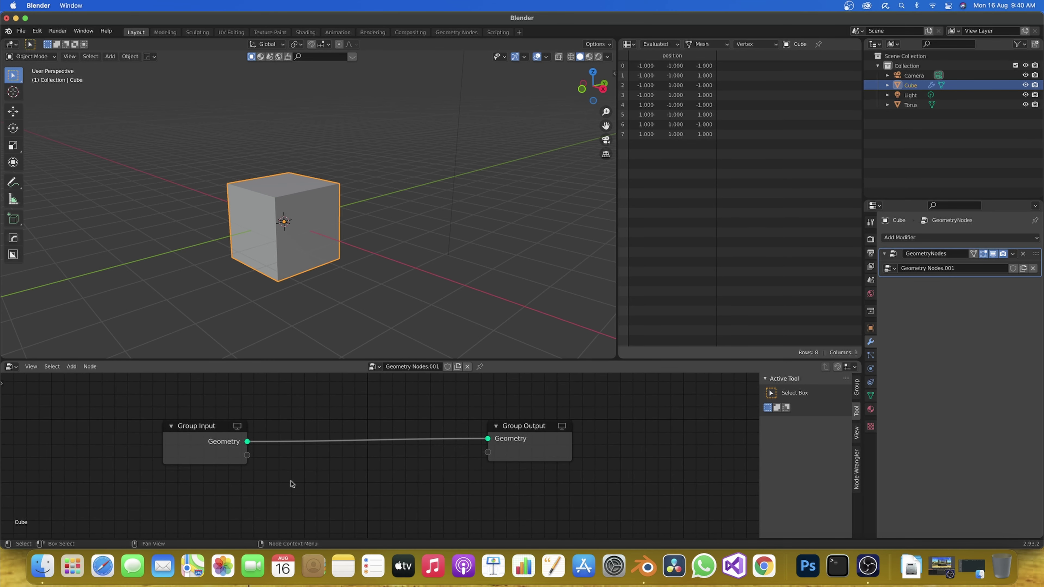
pyautogui.scroll(1, 287, 483)
pyautogui.moveTo(573, 446); pyautogui.dragTo(662, 445)
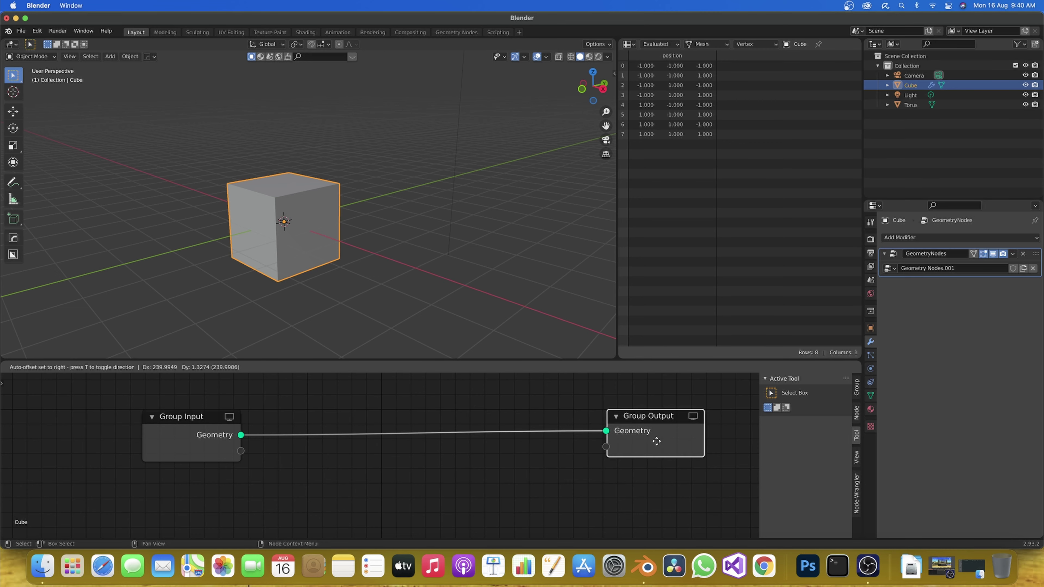
pyautogui.scroll(-2, 279, 501)
pyautogui.hotkey('shift', 'a')
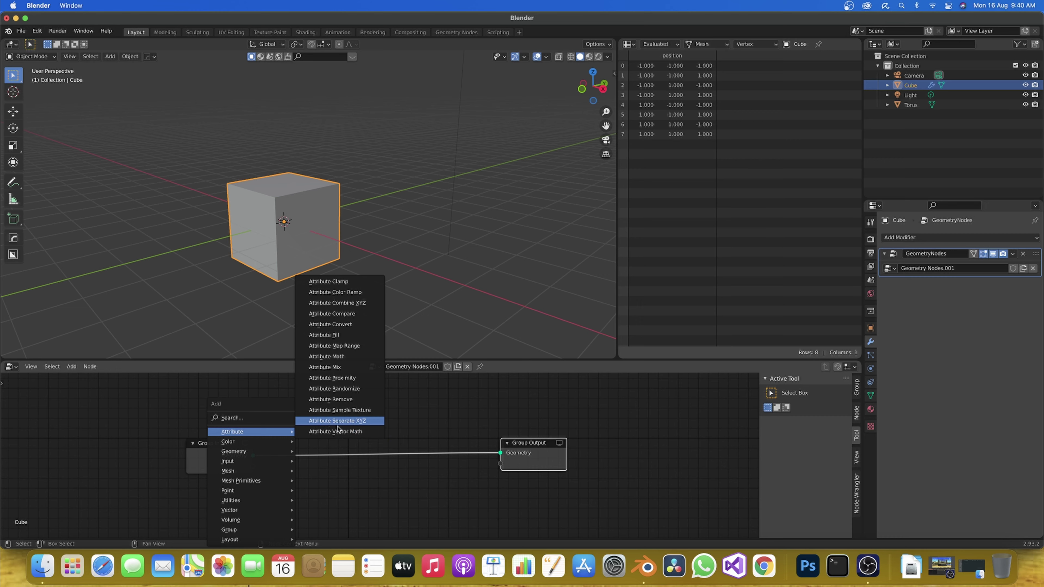
# Drop an Attribute Vector Math node set to Add onto the Group Input–Group Output link
pyautogui.click(336, 431)
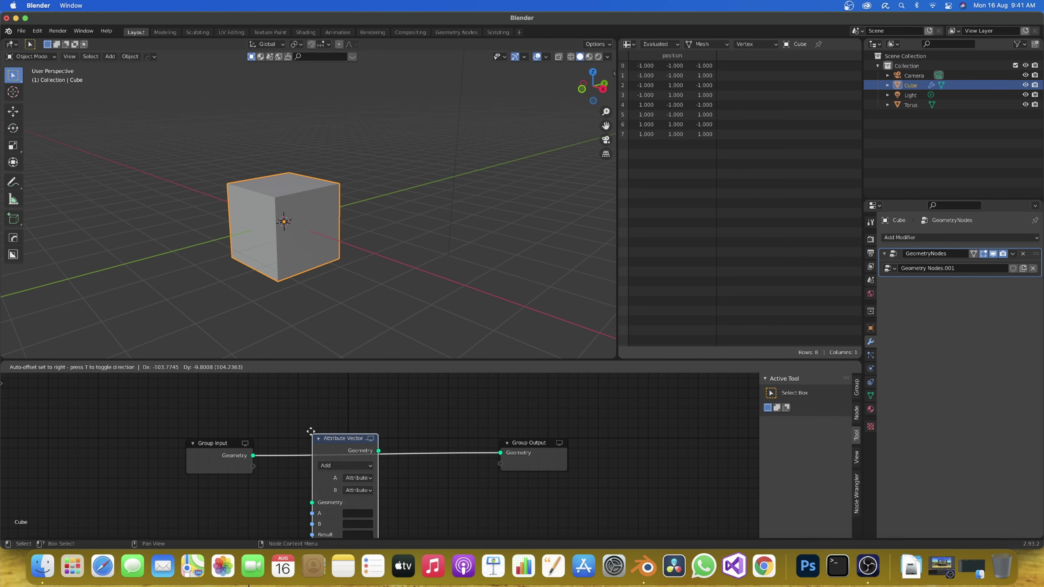
pyautogui.click(301, 414)
pyautogui.scroll(-1, 439, 458)
pyautogui.scroll(1, 425, 434)
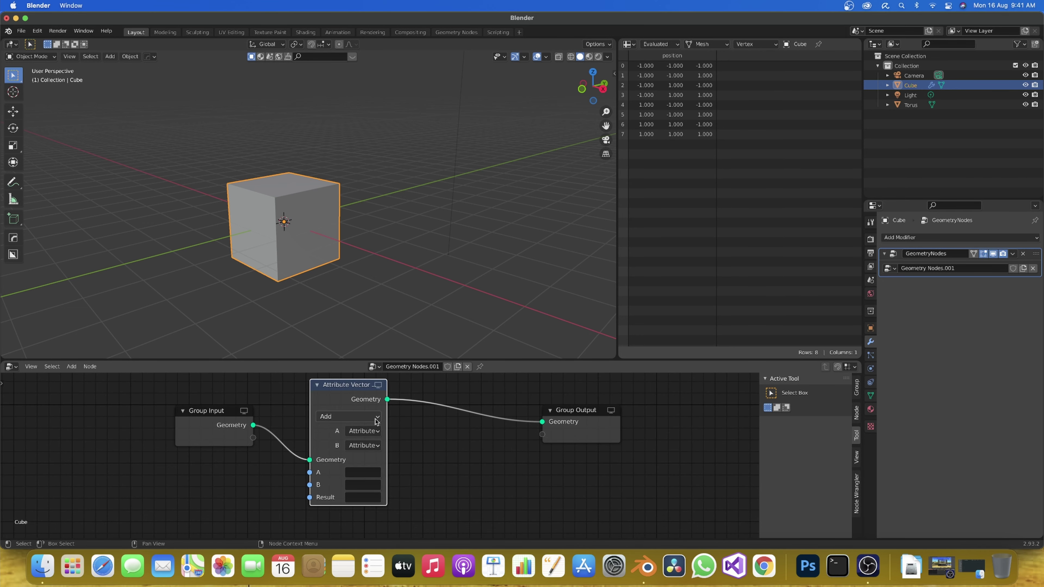
pyautogui.scroll(2, 410, 444)
pyautogui.moveTo(409, 446); pyautogui.dragTo(388, 438, button='middle')
pyautogui.scroll(-1, 380, 452)
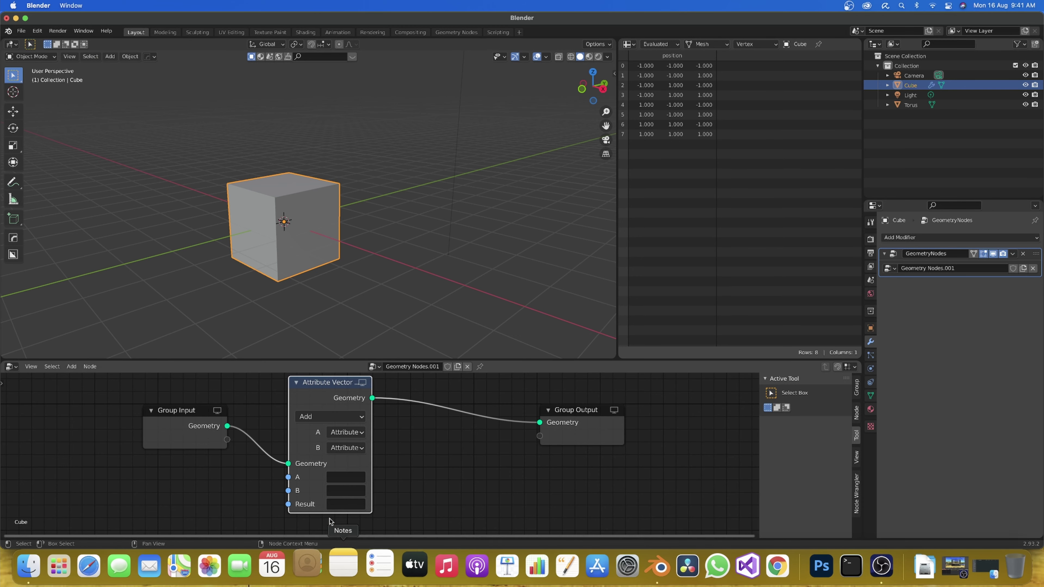
pyautogui.scroll(1, 379, 455)
pyautogui.scroll(-1, 379, 455)
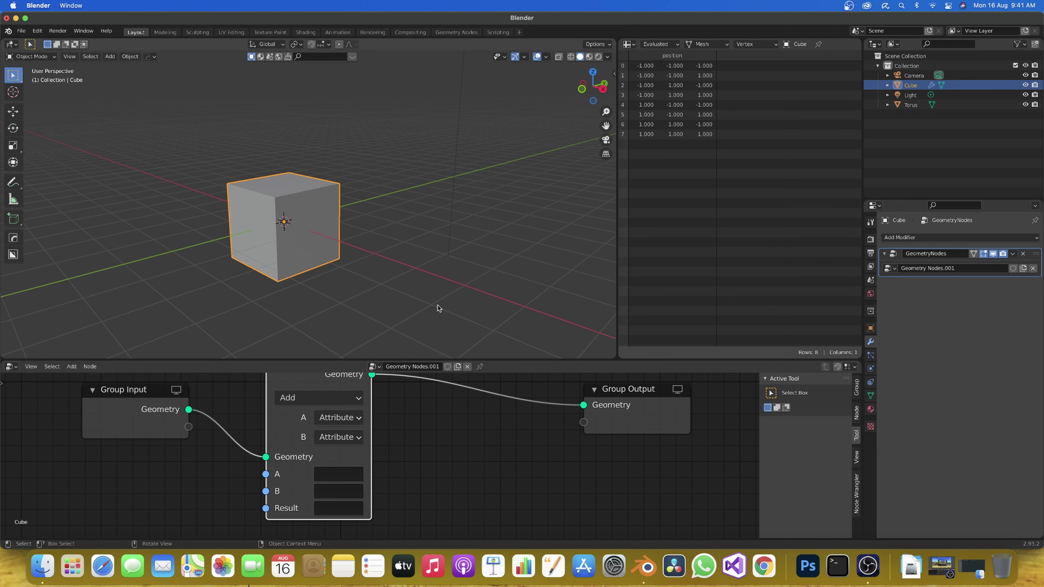
pyautogui.moveTo(387, 436); pyautogui.dragTo(347, 419, button='middle')
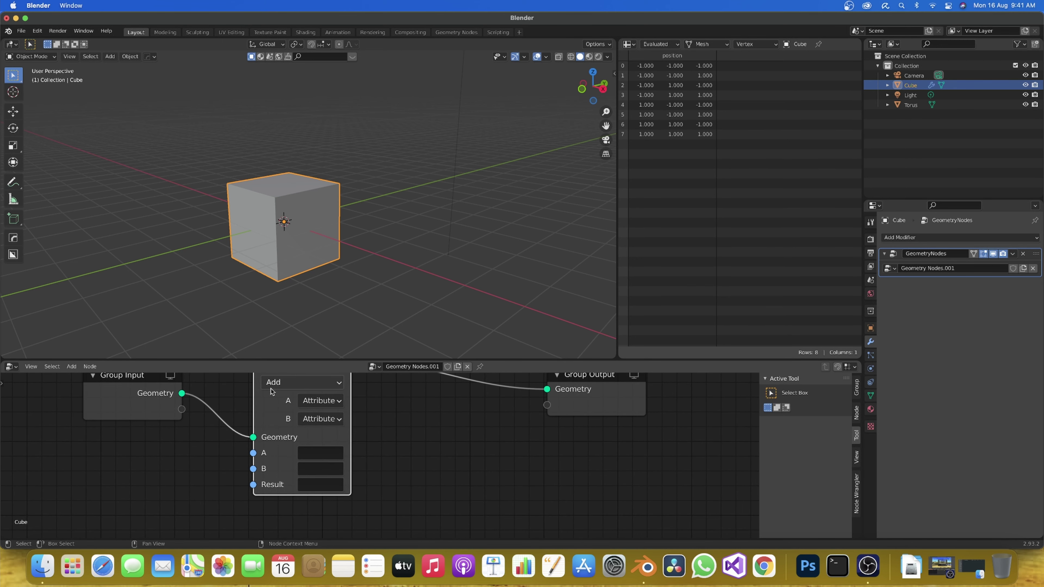
# Keep the operation at Add, make input B a vector, and use position for input A
pyautogui.click(294, 387)
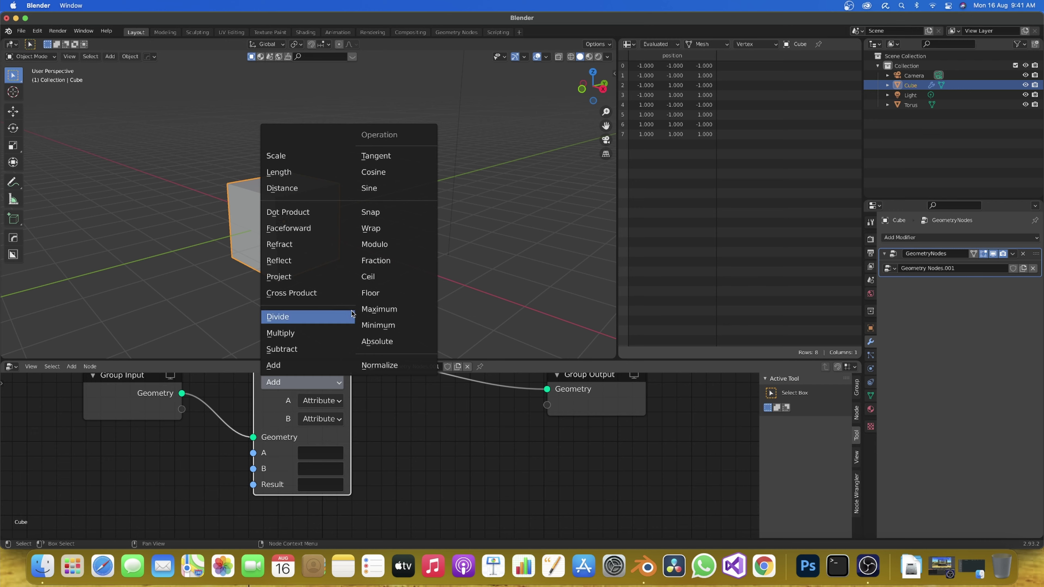
pyautogui.click(293, 388)
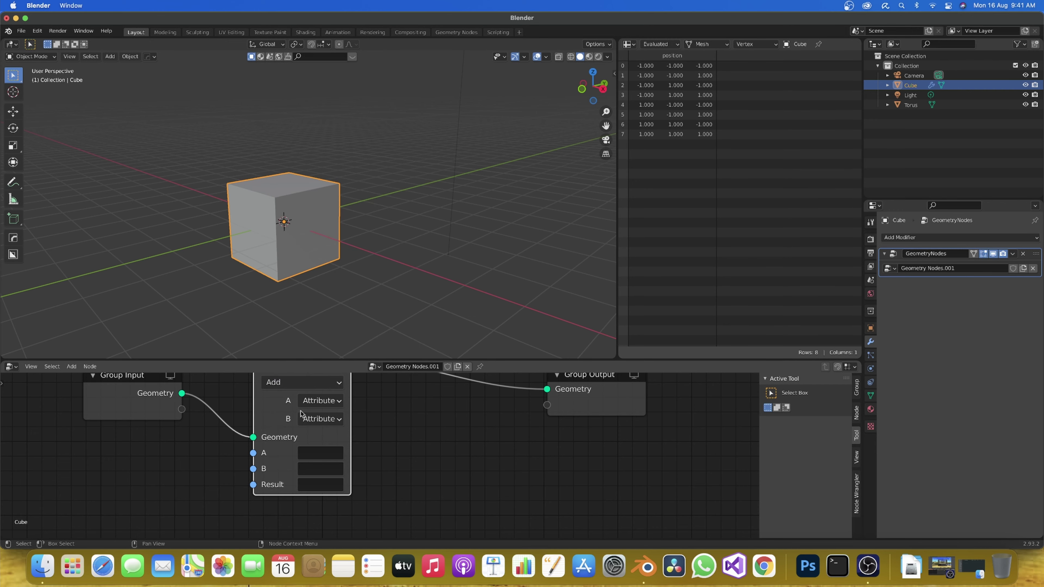
pyautogui.click(308, 422)
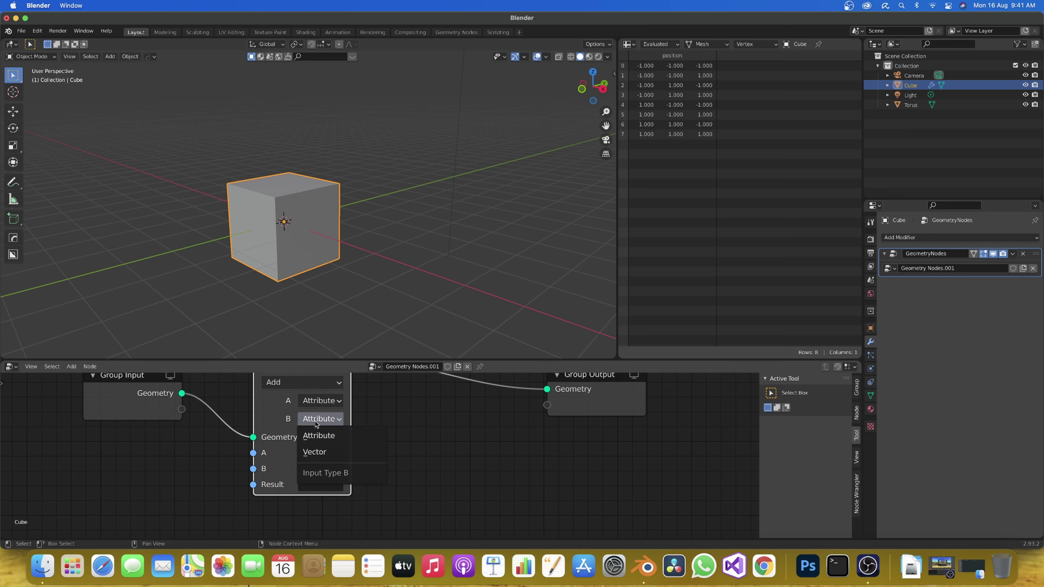
pyautogui.click(315, 453)
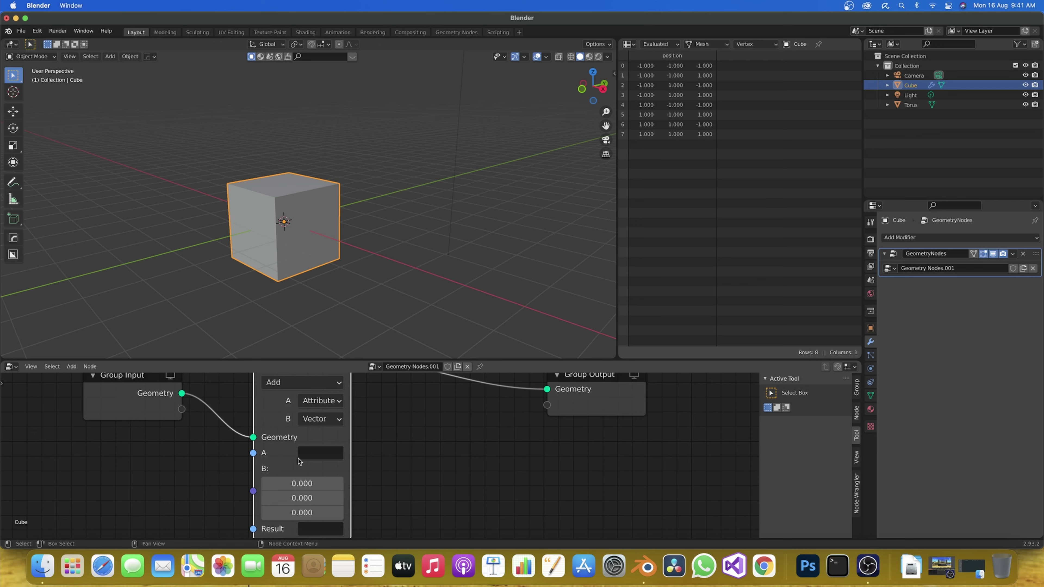
pyautogui.click(337, 455)
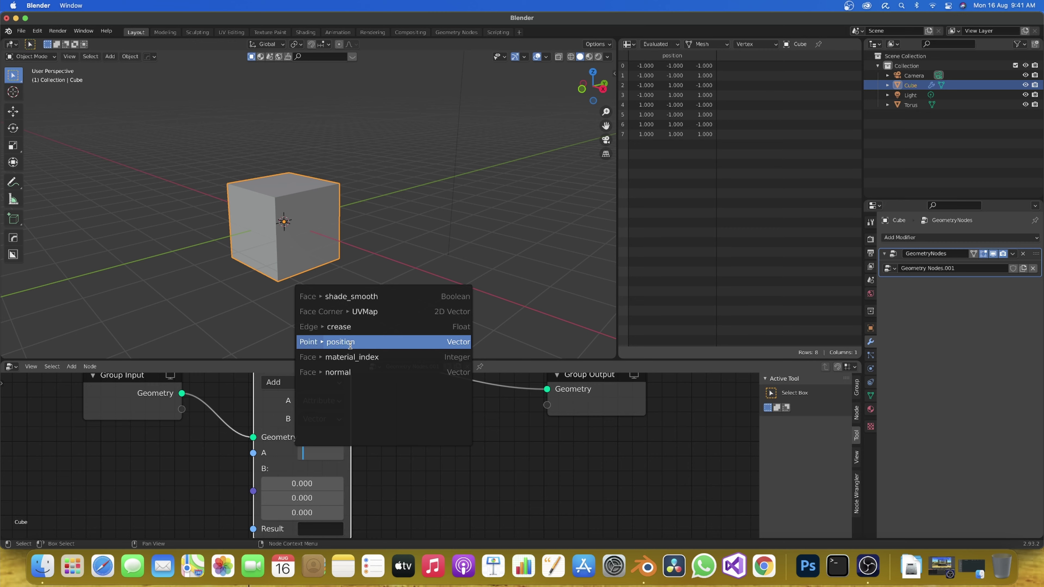
pyautogui.click(350, 344)
pyautogui.scroll(-2, 302, 473)
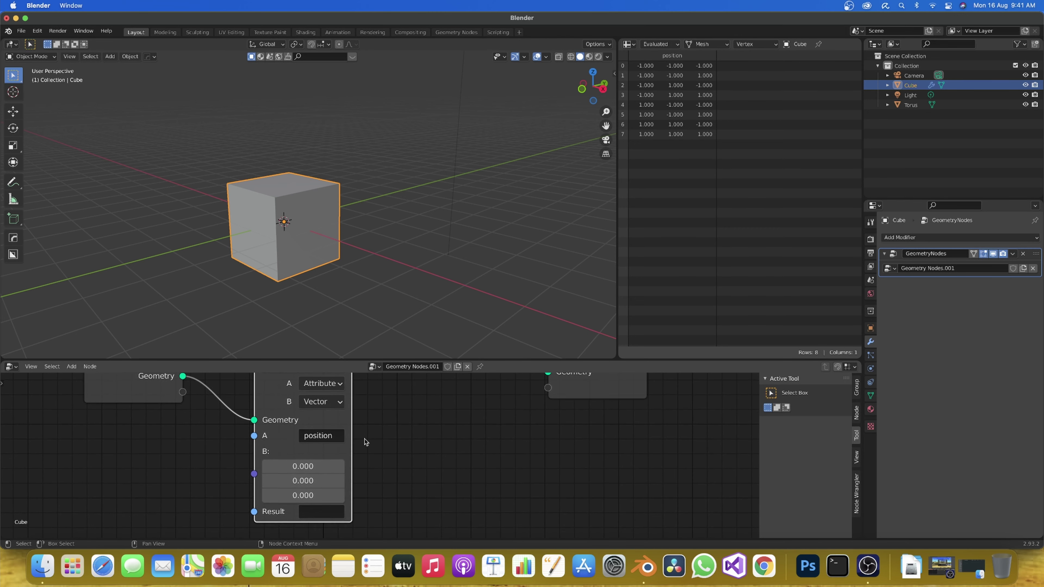
# Set B's X component to 5 and name the result attribute x
pyautogui.click(299, 468)
pyautogui.write('0.0')
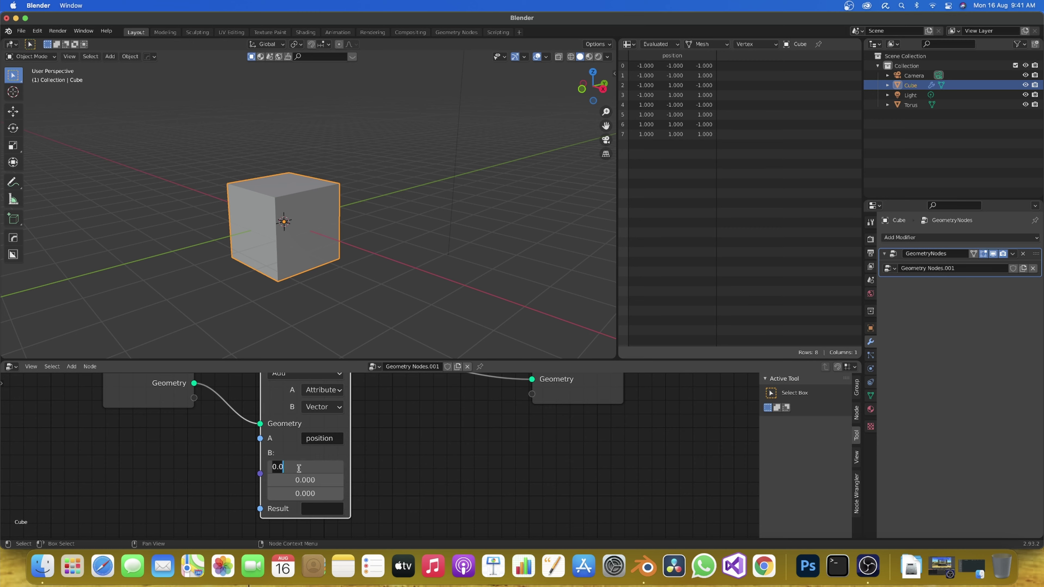
pyautogui.write('5')
pyautogui.press('Return')
pyautogui.scroll(-1, 396, 472)
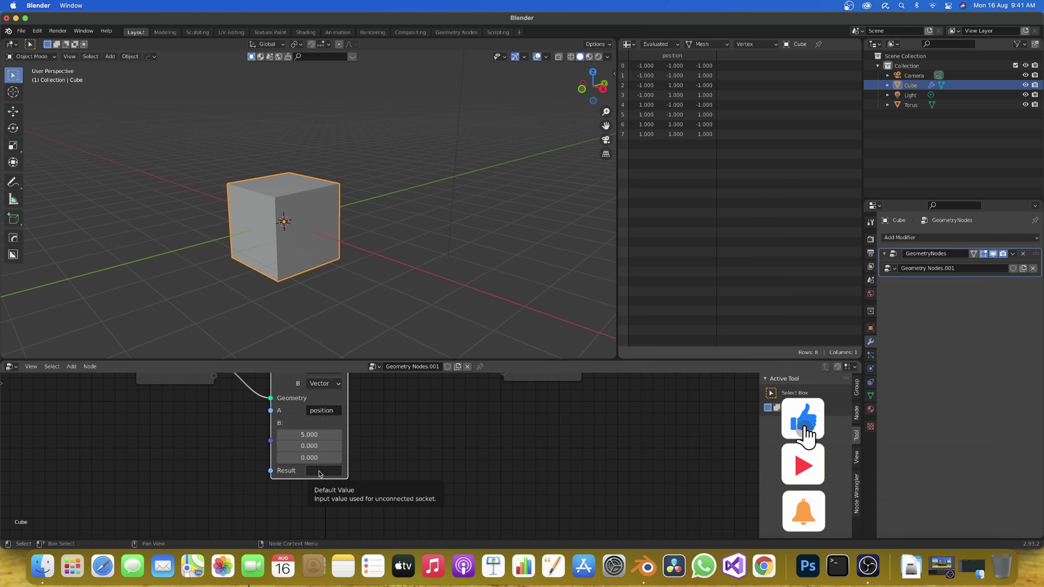
pyautogui.click(320, 471)
pyautogui.write('x')
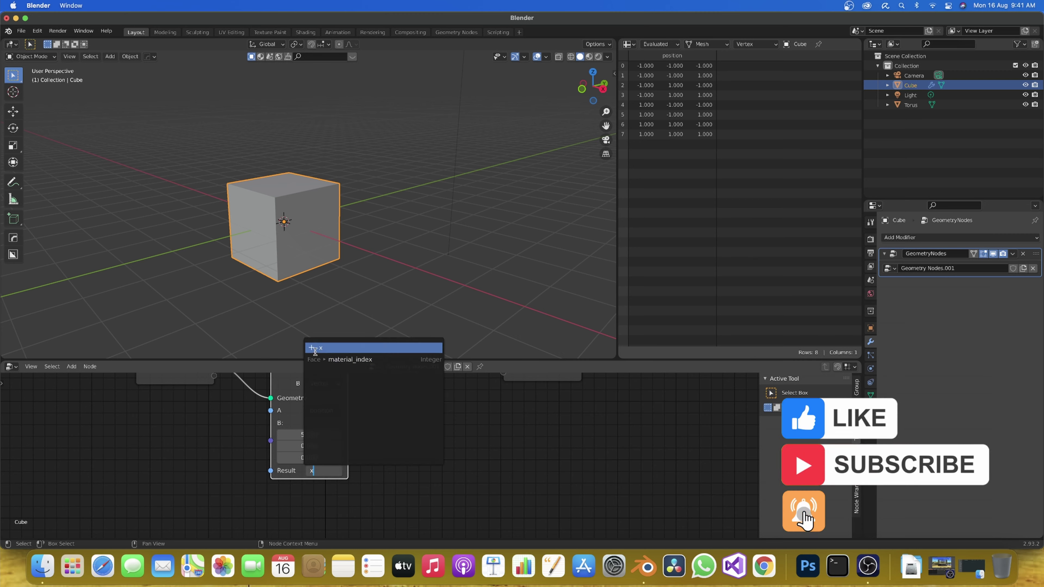
pyautogui.click(318, 347)
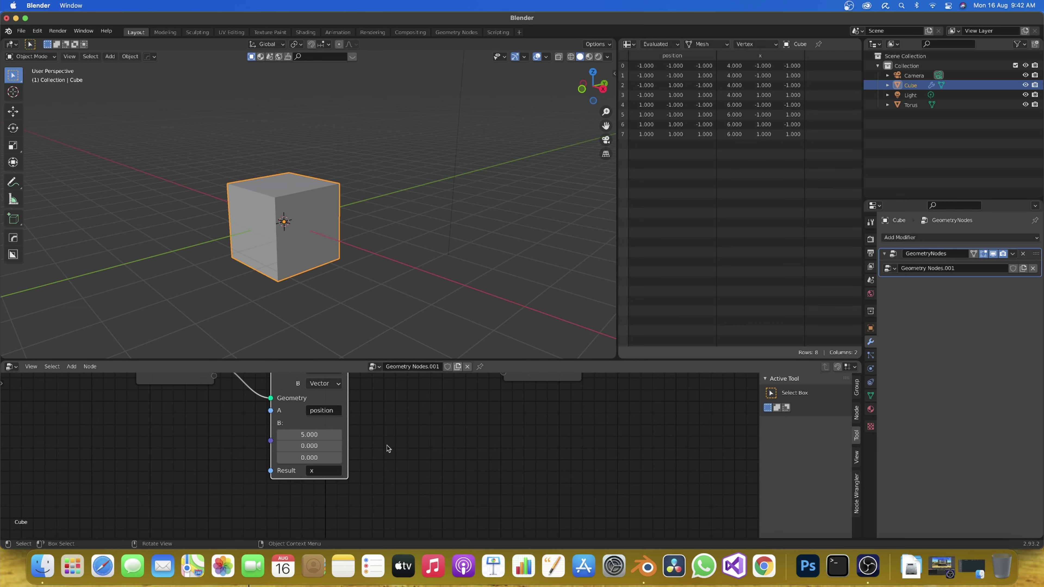
pyautogui.scroll(-1, 391, 443)
pyautogui.scroll(-1, 345, 461)
pyautogui.scroll(-1, 313, 470)
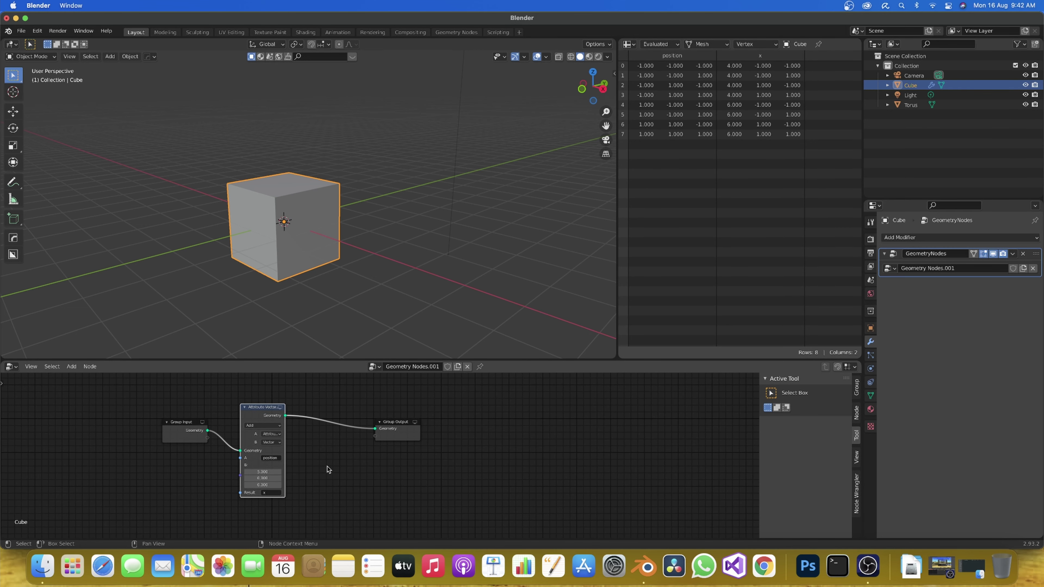
# Insert an Attribute Mix node on the link just before Group Output
pyautogui.hotkey('shift', 'a')
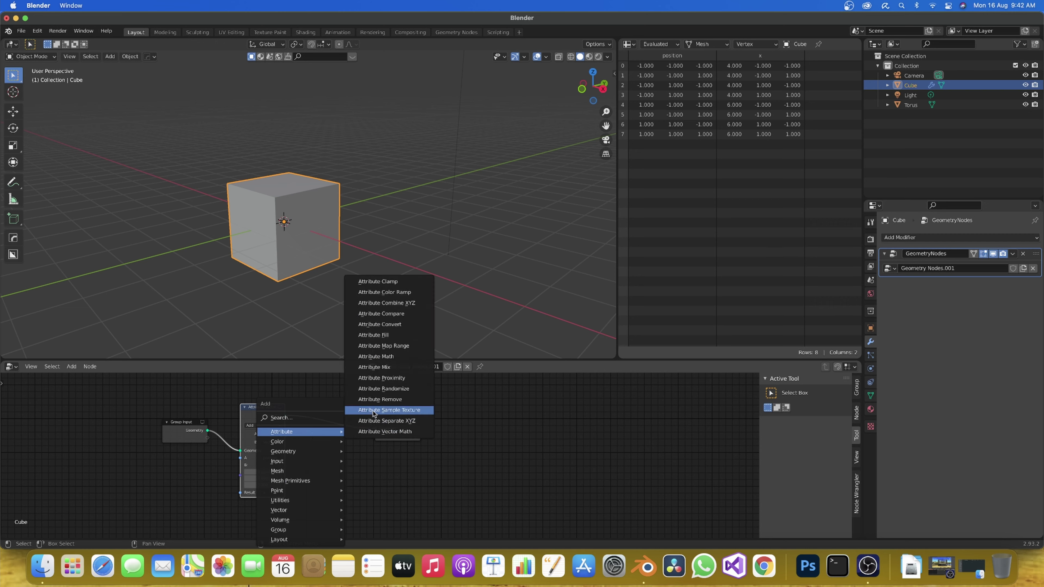
pyautogui.click(376, 365)
pyautogui.click(401, 469)
pyautogui.scroll(1, 414, 481)
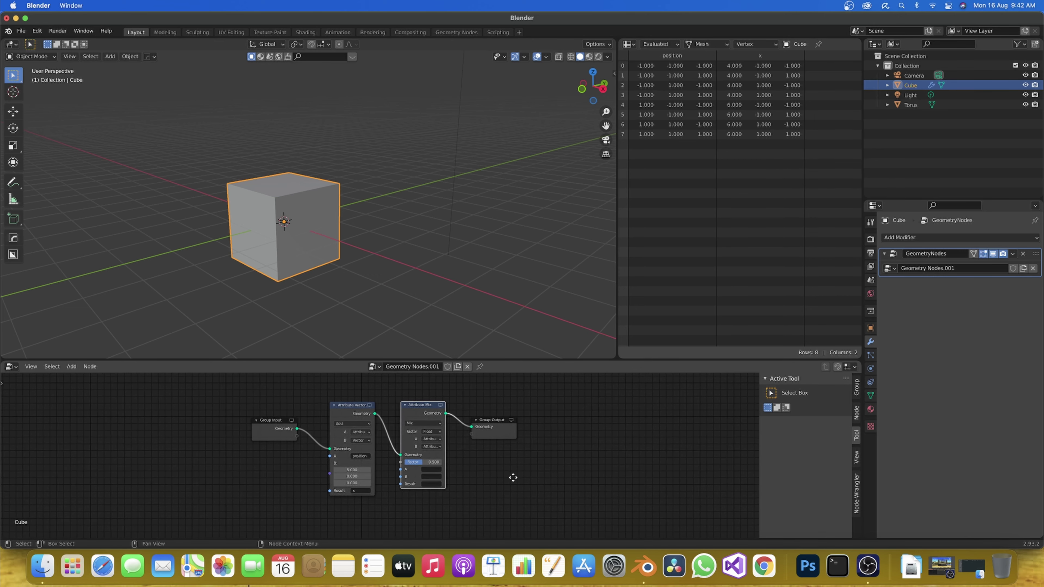
pyautogui.scroll(1, 406, 490)
pyautogui.scroll(1, 431, 471)
pyautogui.moveTo(439, 466); pyautogui.dragTo(348, 480, button='middle')
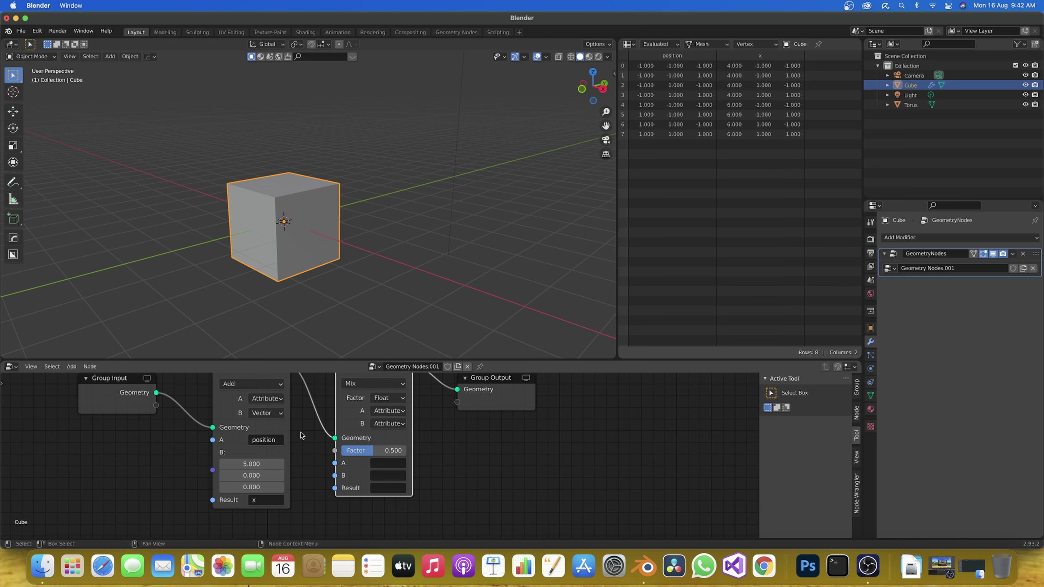
pyautogui.scroll(1, 302, 431)
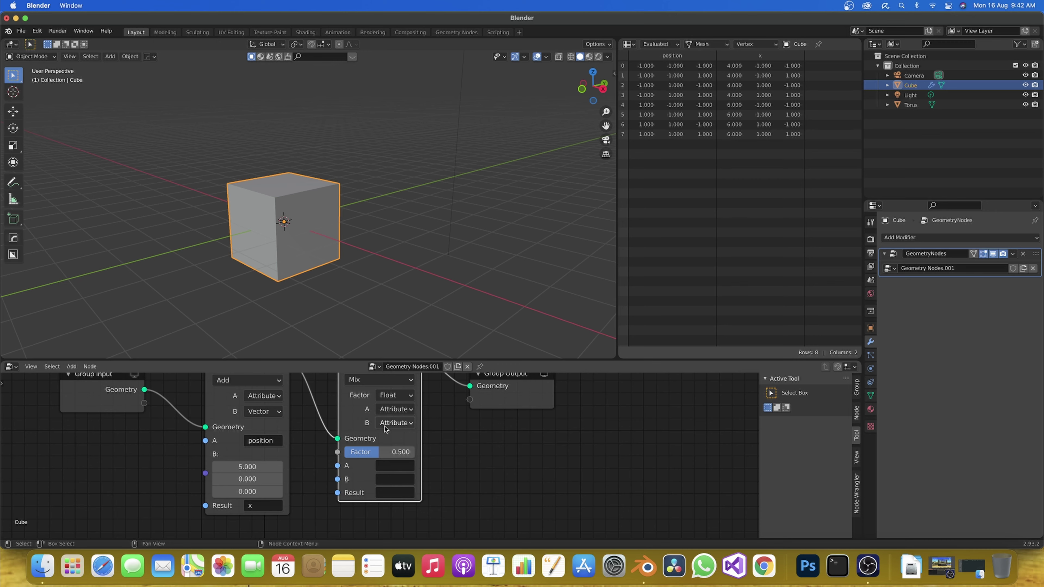
# Set the Mix node's A to x, B to position, and Result to position
pyautogui.click(382, 466)
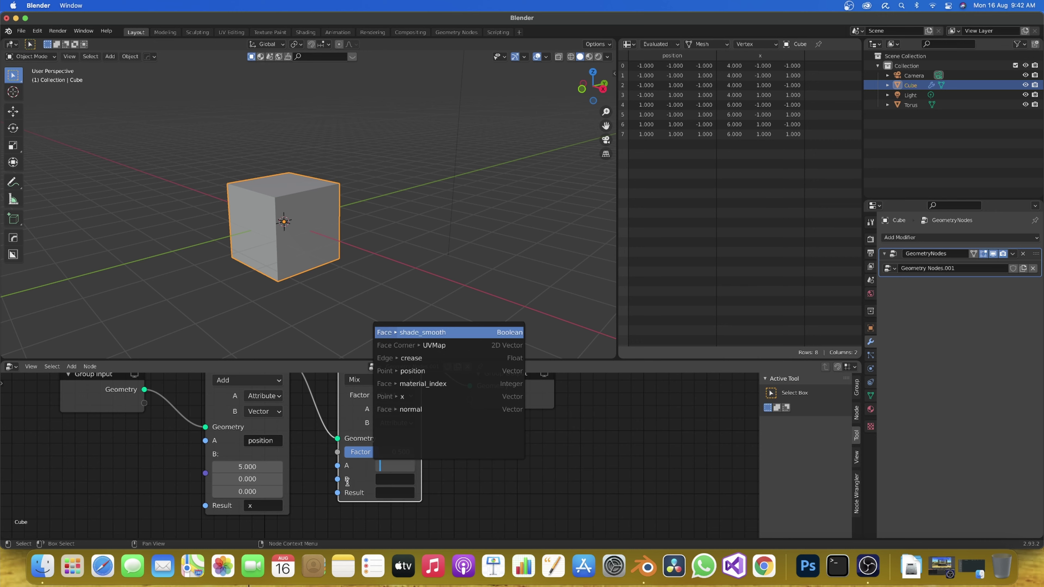
pyautogui.click(393, 397)
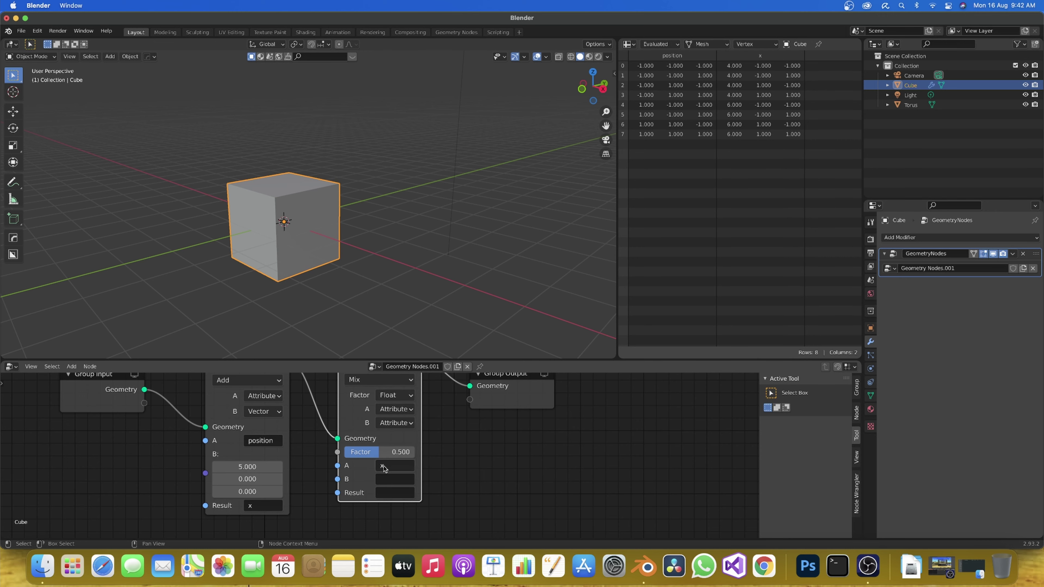
pyautogui.click(386, 479)
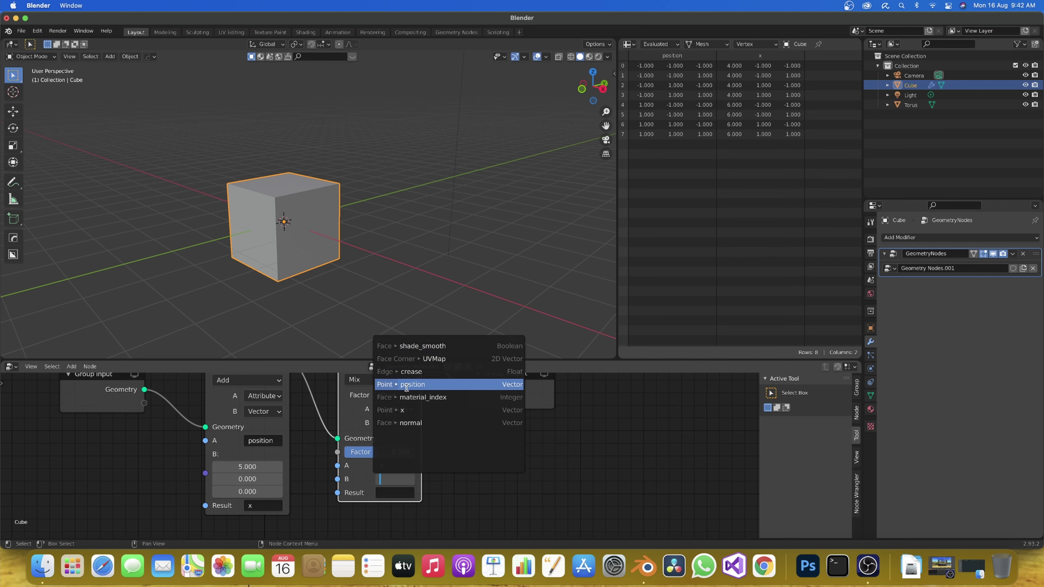
pyautogui.click(406, 394)
pyautogui.click(392, 491)
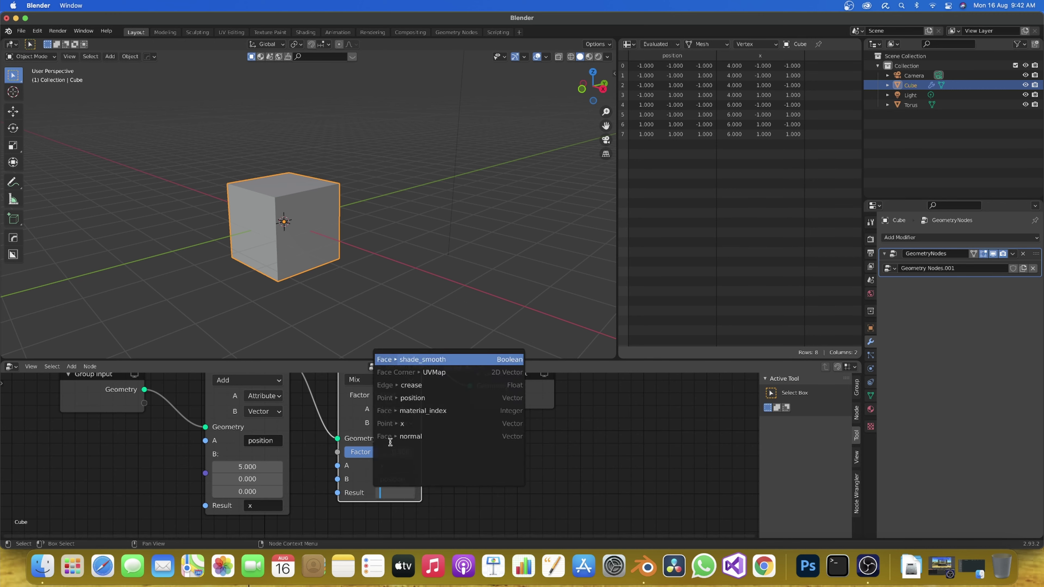
pyautogui.click(397, 399)
# Scrub the Attribute Mix factor to preview the cube's X shift, ending at 1.000
pyautogui.moveTo(382, 451); pyautogui.dragTo(417, 452)
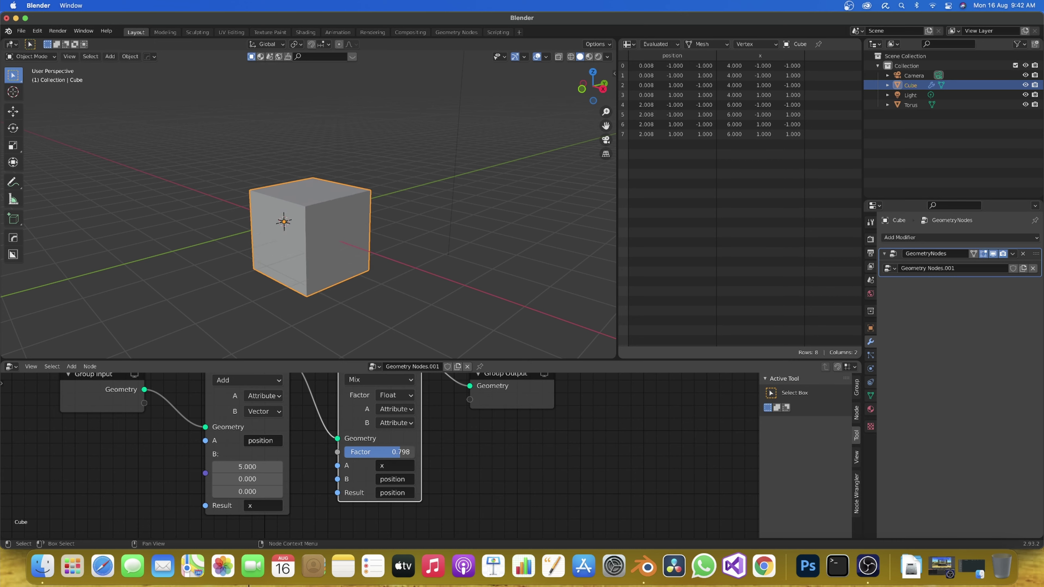
pyautogui.scroll(-3, 280, 266)
pyautogui.moveTo(280, 266); pyautogui.dragTo(345, 280, button='middle')
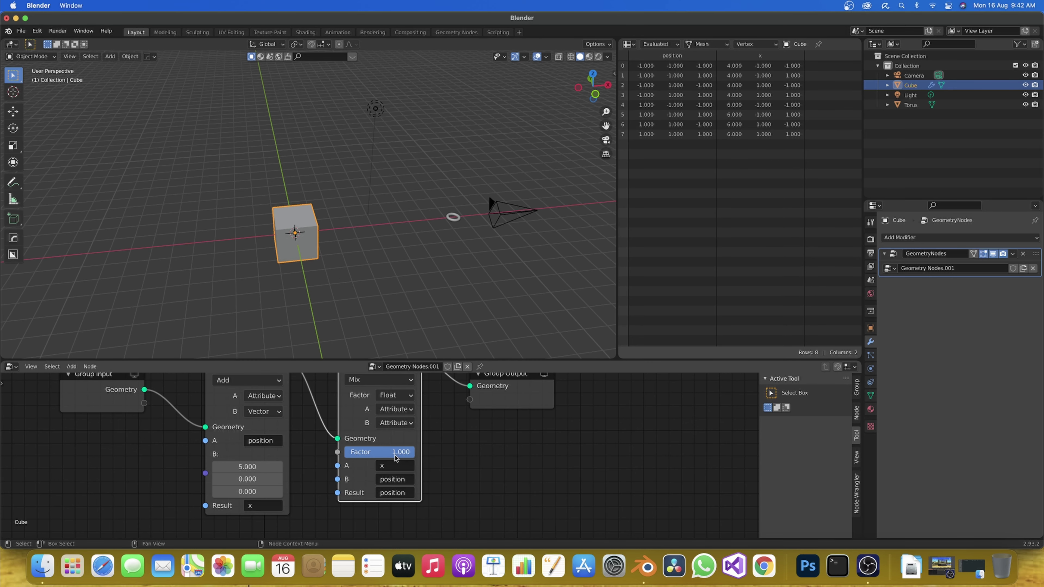
pyautogui.moveTo(401, 452); pyautogui.dragTo(366, 451)
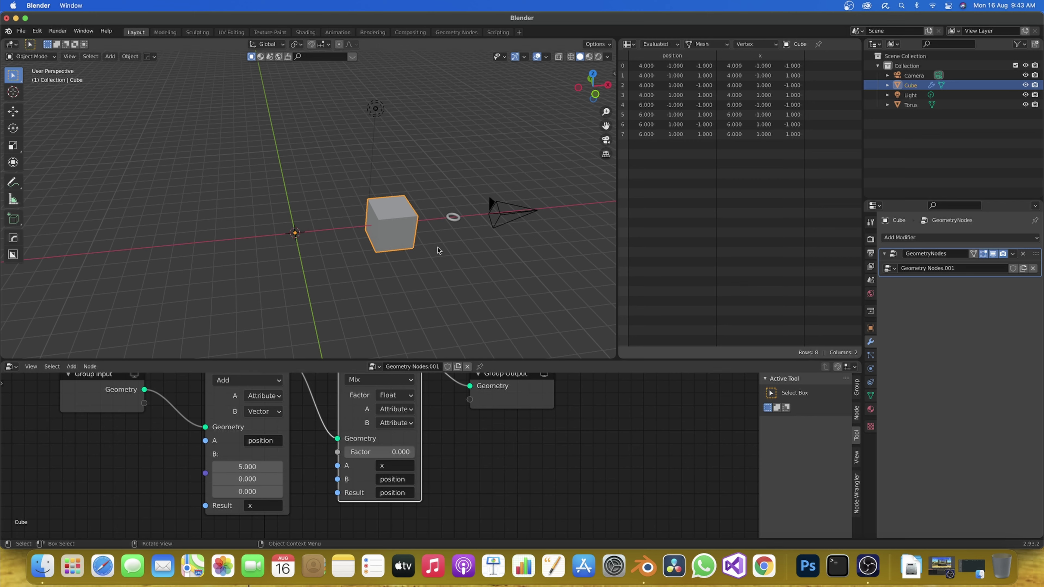
pyautogui.moveTo(366, 451); pyautogui.dragTo(411, 452)
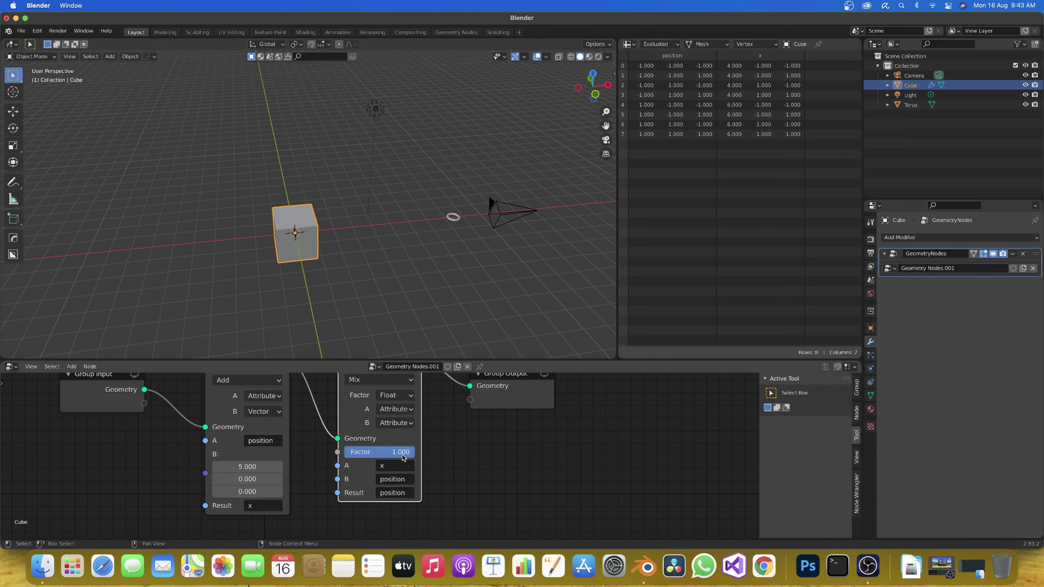
pyautogui.moveTo(403, 457)
pyautogui.mouseDown()
pyautogui.moveTo(356, 457)
pyautogui.moveTo(413, 452)
pyautogui.mouseUp()
pyautogui.scroll(-1, 263, 442)
pyautogui.scroll(-2, 263, 442)
pyautogui.hotkey('shift', 'a')
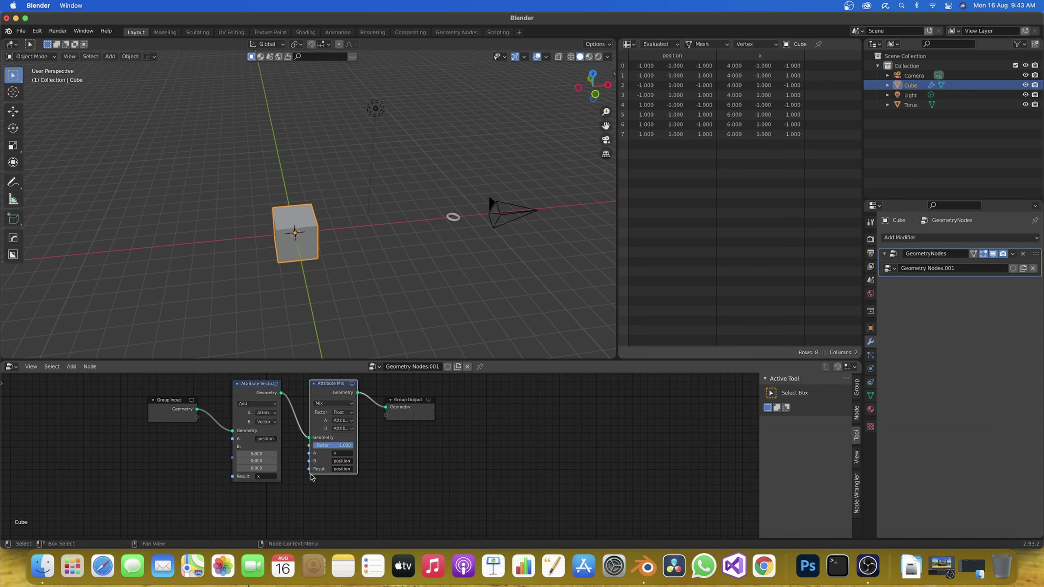
# Delete the Attribute Vector Math and Attribute Mix nodes and link Group Input directly to Group Output
pyautogui.scroll(-2, 318, 487)
pyautogui.moveTo(223, 493); pyautogui.dragTo(373, 489, button='middle')
pyautogui.scroll(-1, 310, 473)
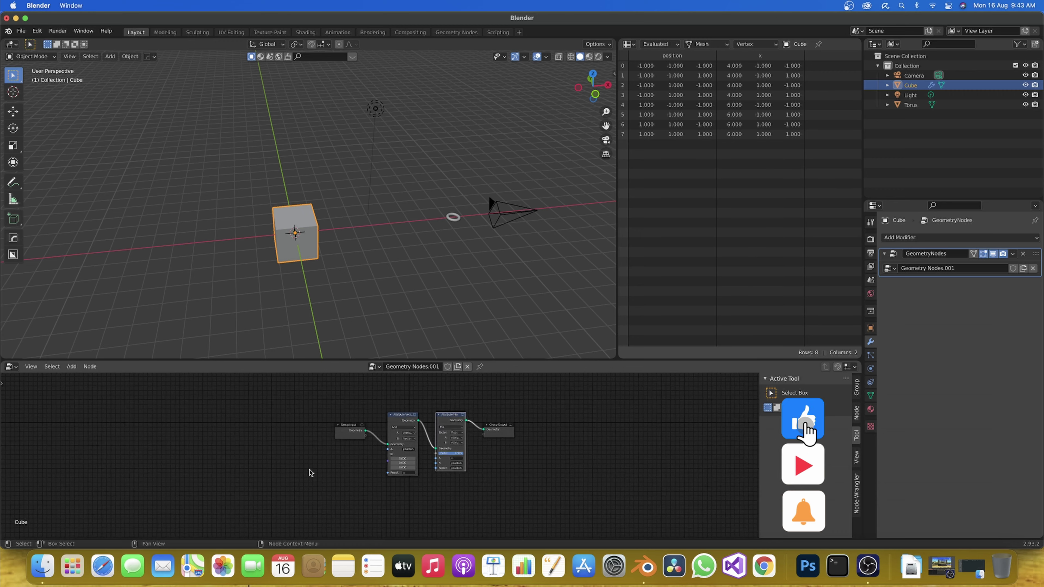
pyautogui.scroll(4, 326, 468)
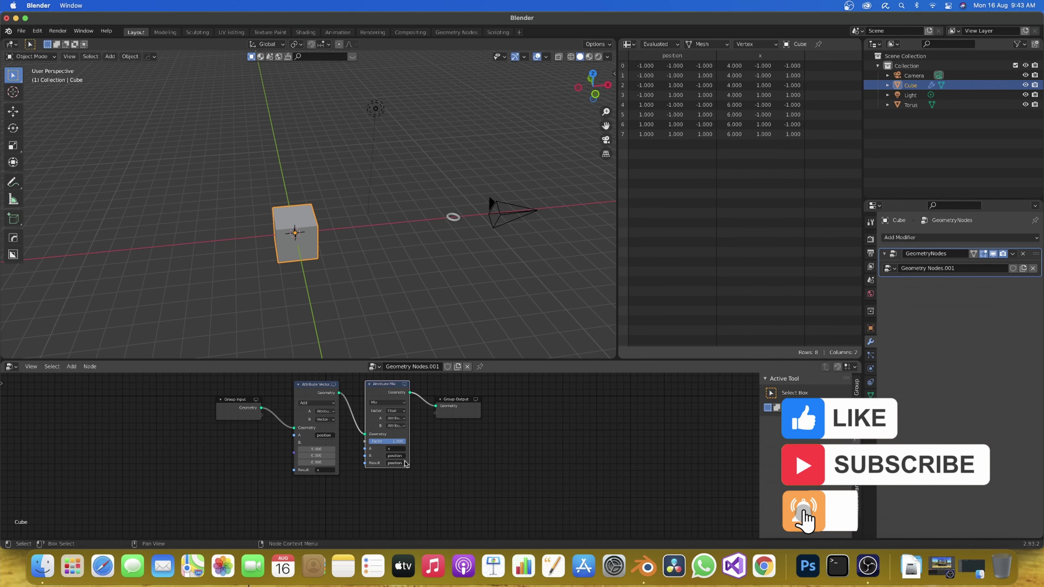
pyautogui.moveTo(439, 494); pyautogui.dragTo(275, 390)
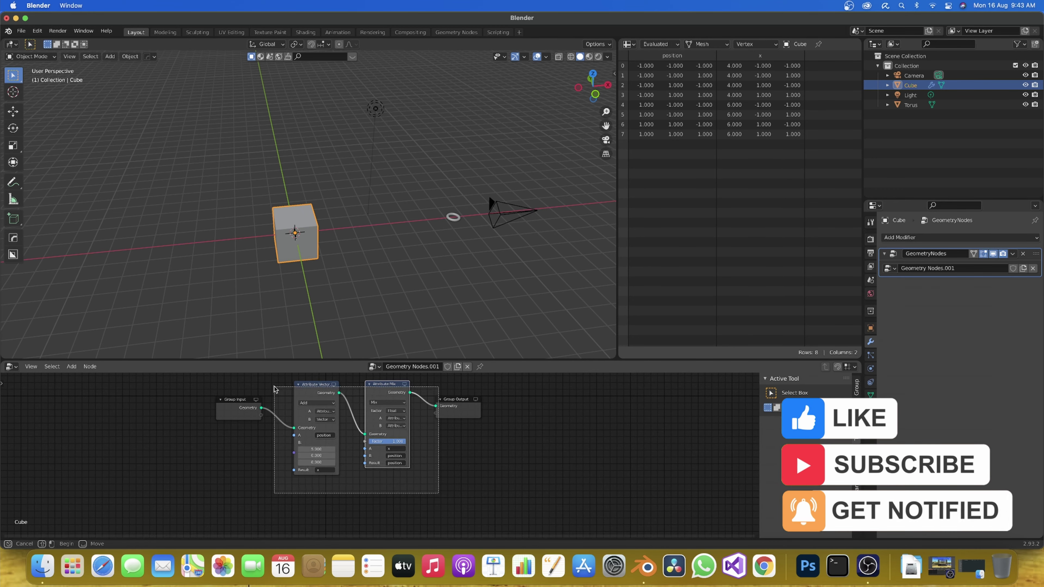
pyautogui.moveTo(406, 504)
pyautogui.mouseDown()
pyautogui.moveTo(257, 476)
pyautogui.moveTo(294, 443)
pyautogui.mouseUp()
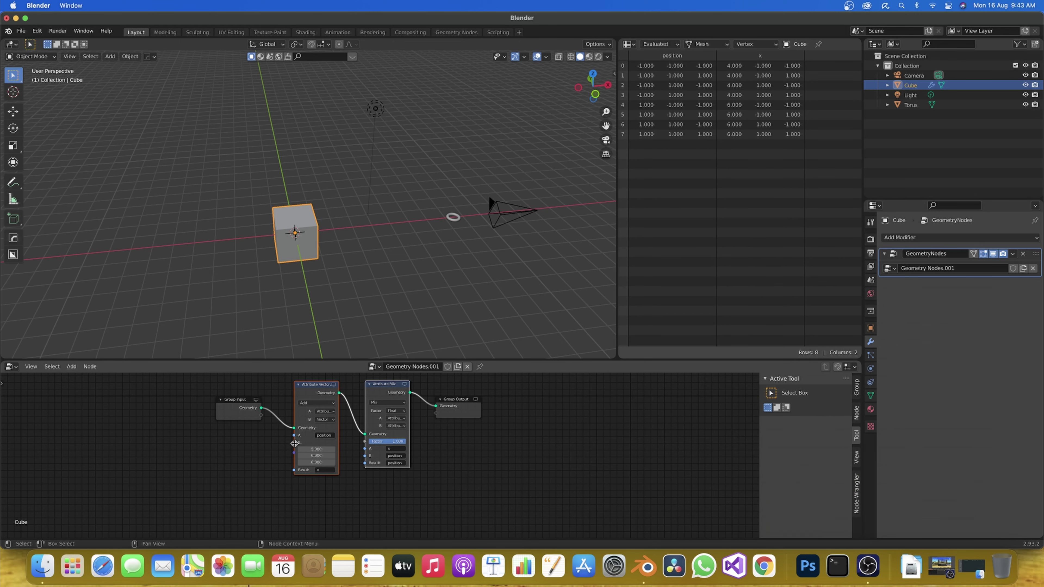
pyautogui.press('x')
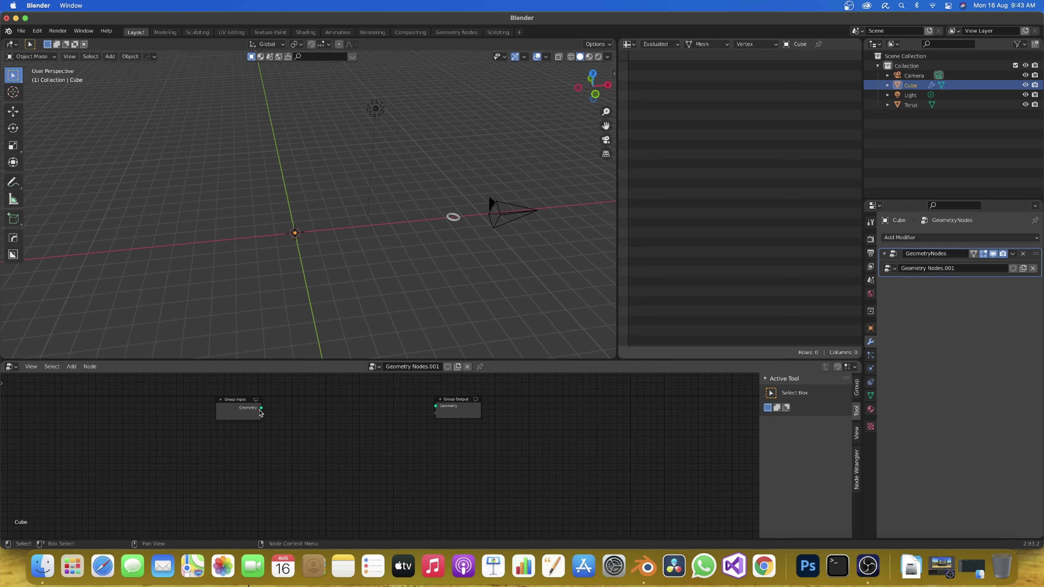
pyautogui.moveTo(262, 408)
pyautogui.mouseDown()
pyautogui.moveTo(435, 407)
pyautogui.moveTo(486, 437)
pyautogui.mouseUp()
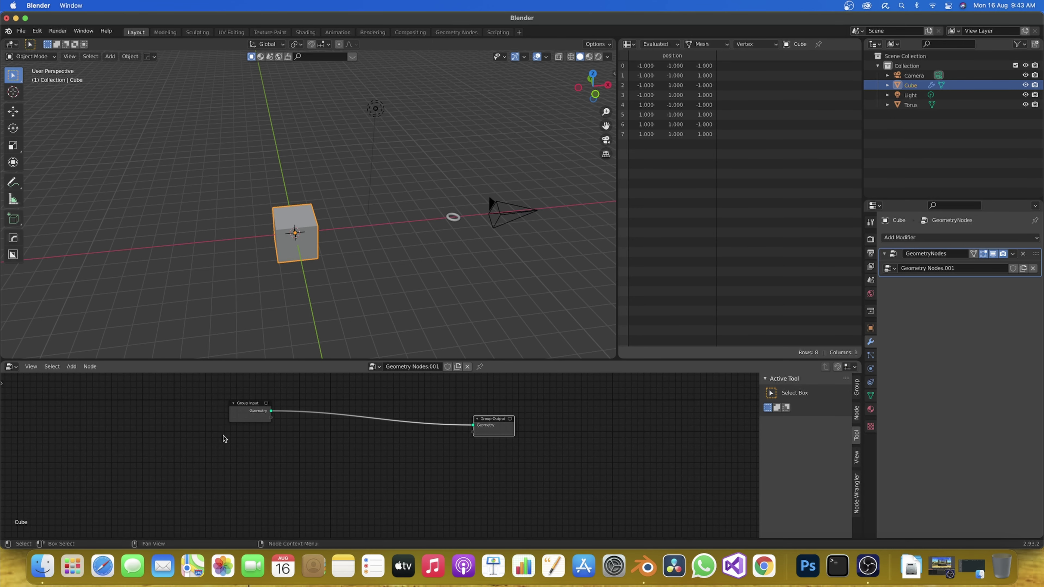
# Move the Group Input node further left and reframe the node editor and viewport
pyautogui.click(233, 418)
pyautogui.moveTo(233, 418); pyautogui.dragTo(174, 426)
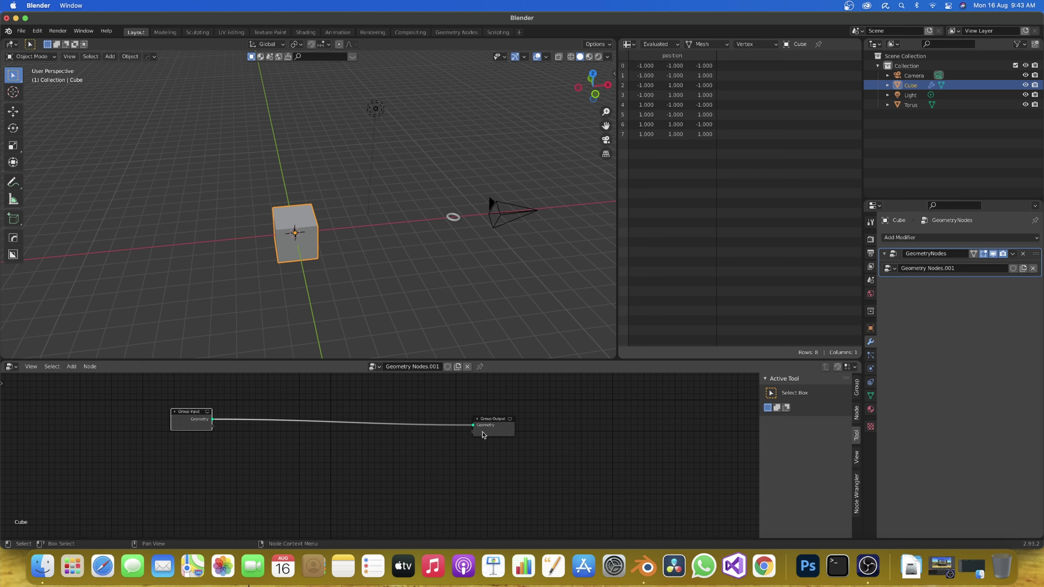
pyautogui.scroll(2, 242, 436)
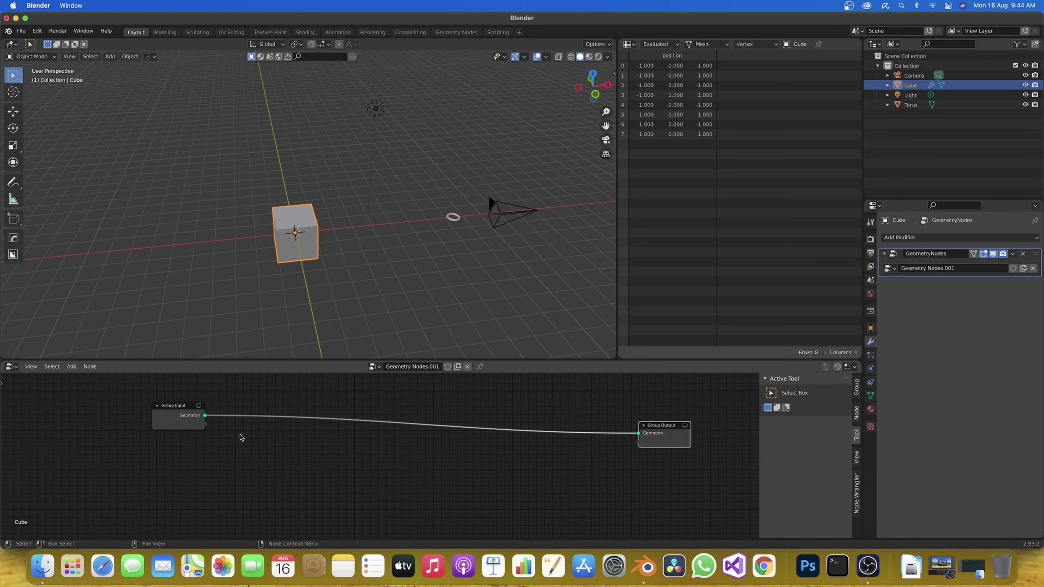
pyautogui.scroll(1, 264, 468)
pyautogui.moveTo(264, 468); pyautogui.dragTo(201, 498, button='middle')
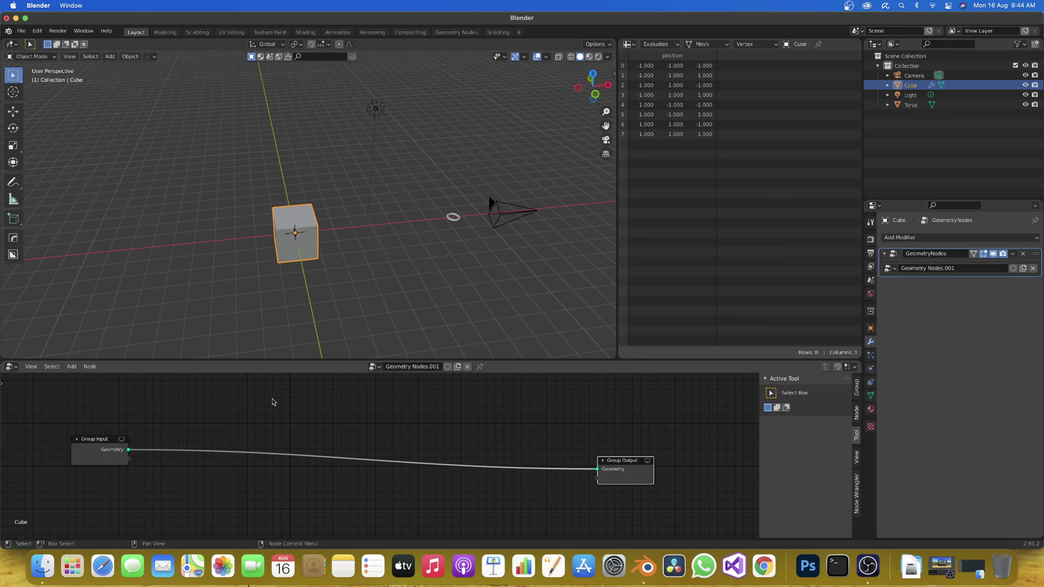
pyautogui.moveTo(386, 202); pyautogui.dragTo(404, 194, button='middle')
pyautogui.moveTo(253, 212)
pyautogui.mouseDown(button='middle')
pyautogui.moveTo(223, 193)
pyautogui.moveTo(258, 225)
pyautogui.mouseUp(button='middle')
pyautogui.scroll(-3, 285, 214)
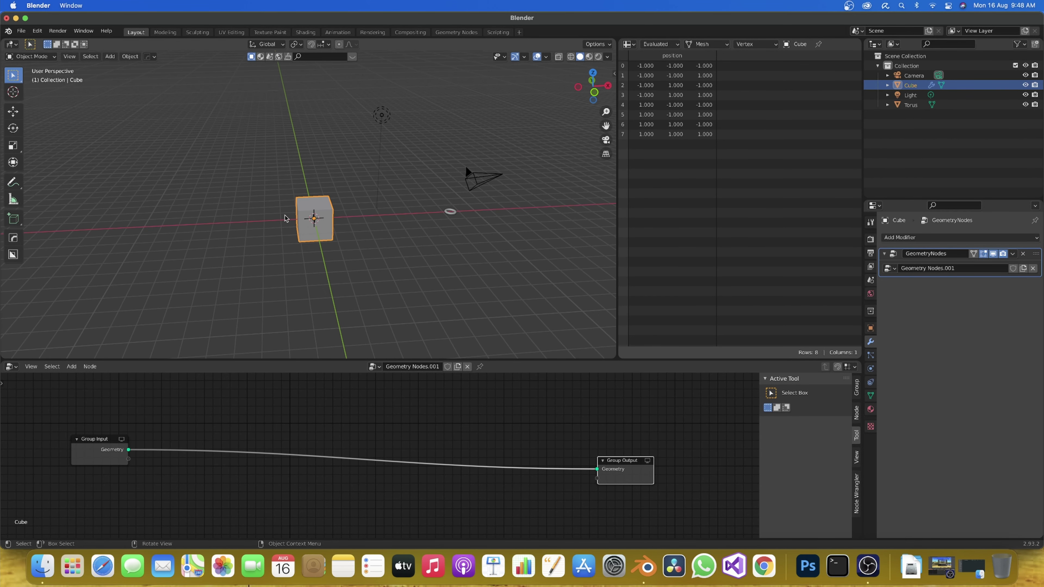
pyautogui.scroll(-2, 289, 208)
pyautogui.scroll(2, 291, 216)
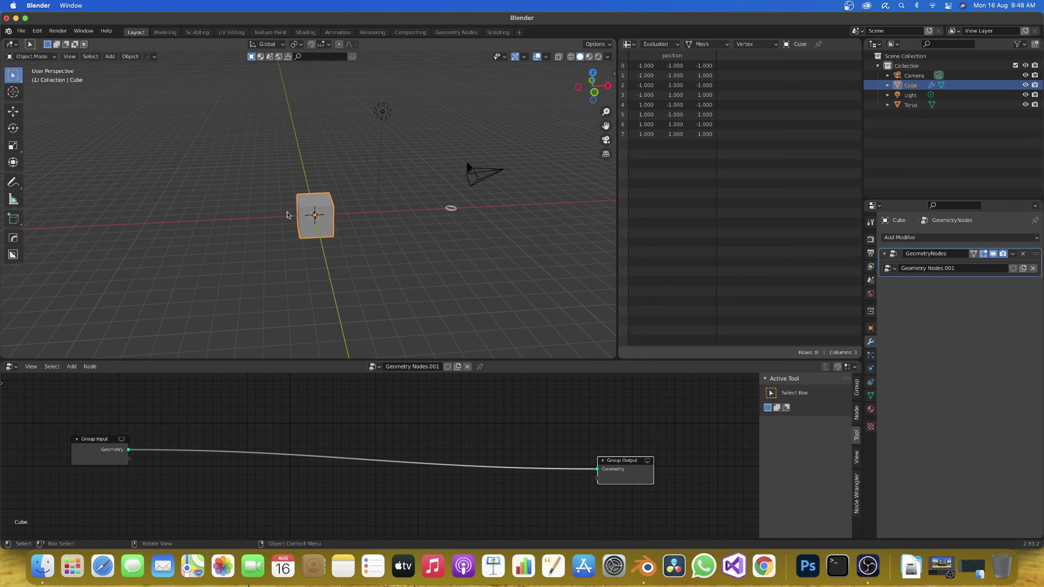
pyautogui.scroll(3, 288, 214)
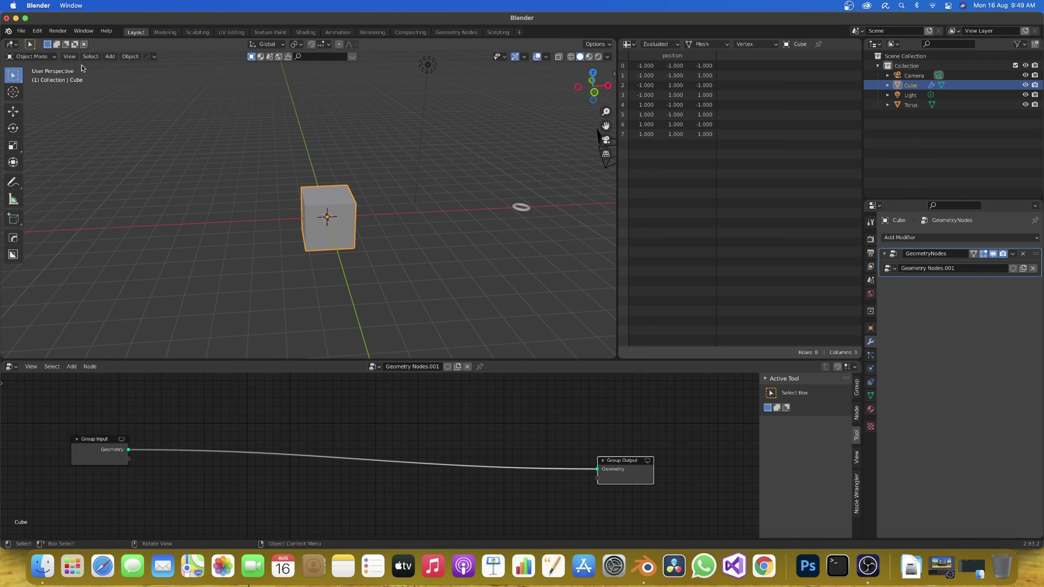
# Enable the Add Curve: Sapling Tree Gen add-on via a 'curve' search in Preferences
pyautogui.click(36, 30)
pyautogui.click(62, 179)
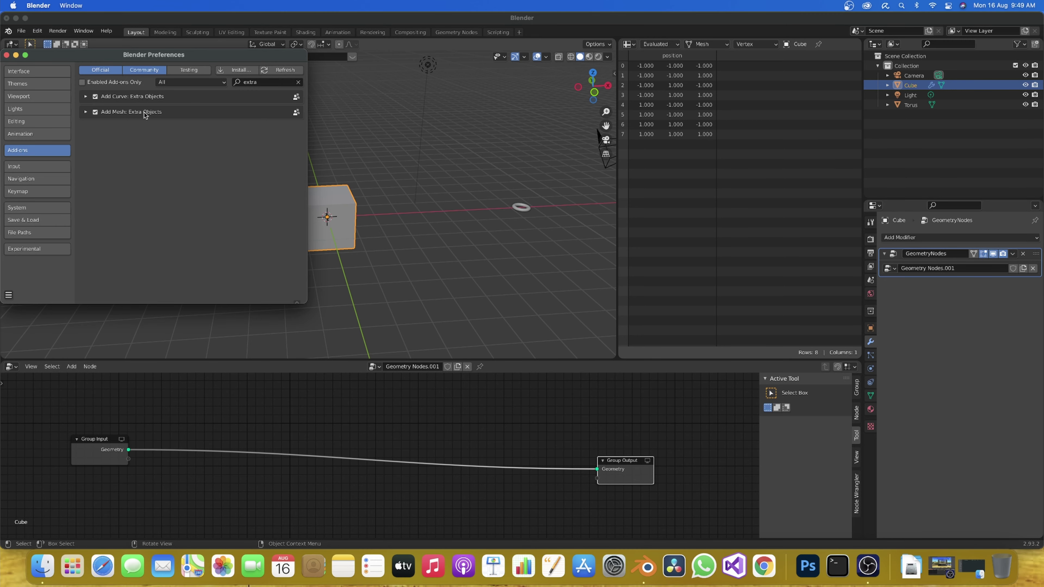
pyautogui.click(299, 83)
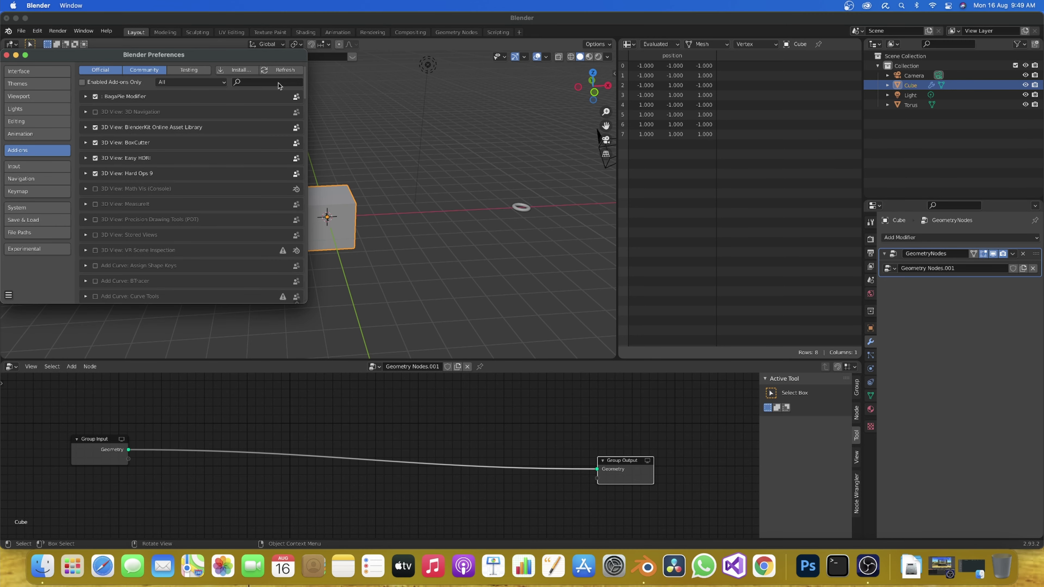
pyautogui.click(264, 81)
pyautogui.write('curve')
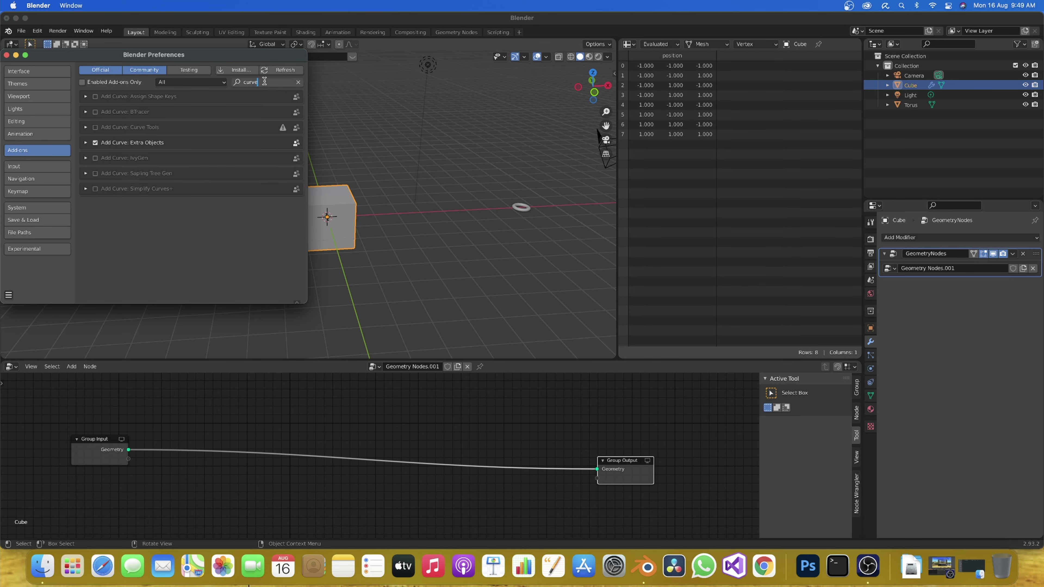
pyautogui.click(94, 173)
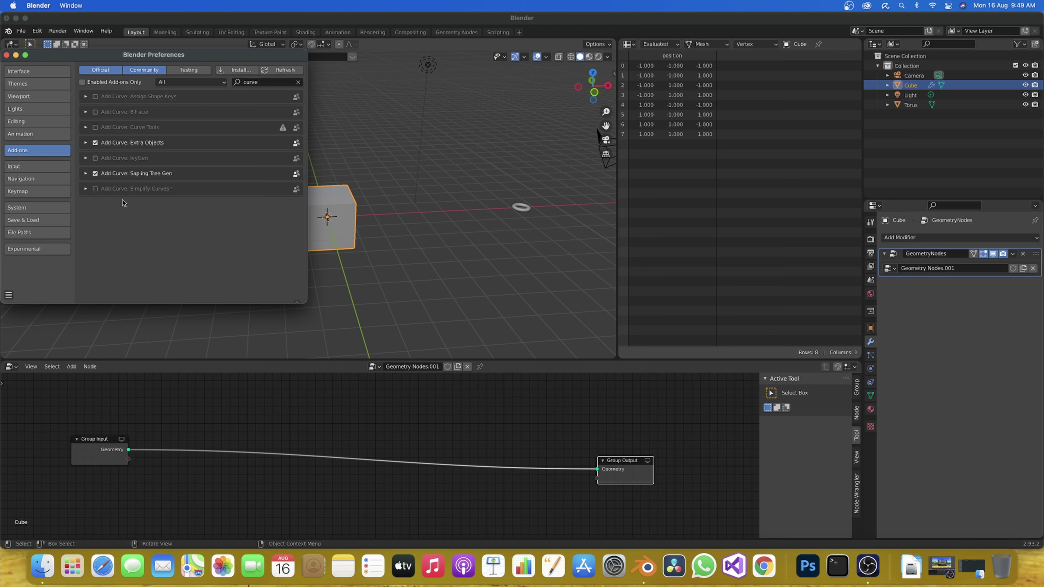
pyautogui.click(6, 54)
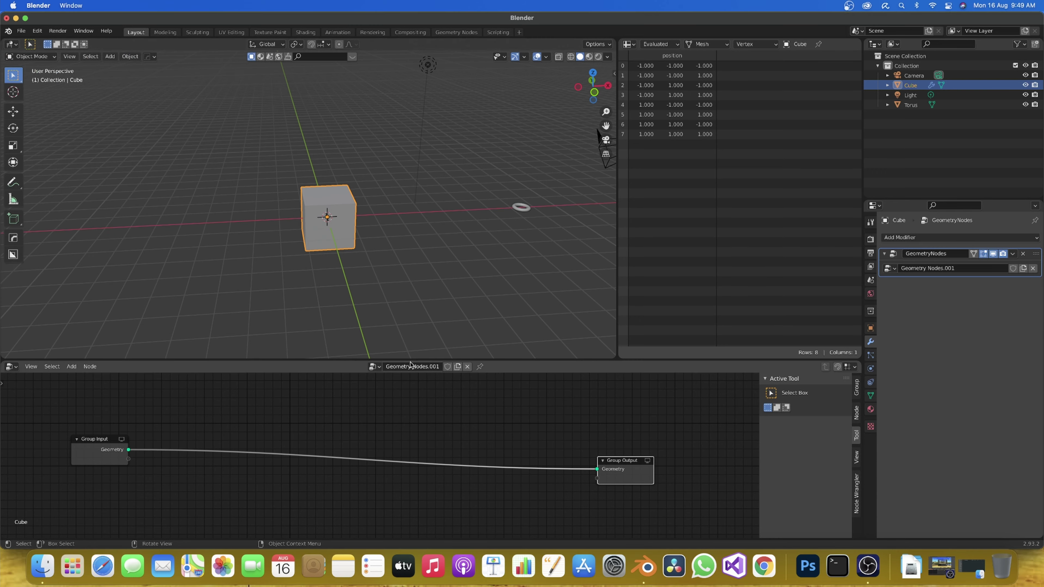
pyautogui.moveTo(321, 246); pyautogui.dragTo(338, 249, button='middle')
# Add a Sapling Tree Gen tree and expand its Sapling: Add Tree settings panel
pyautogui.hotkey('shift', 'a')
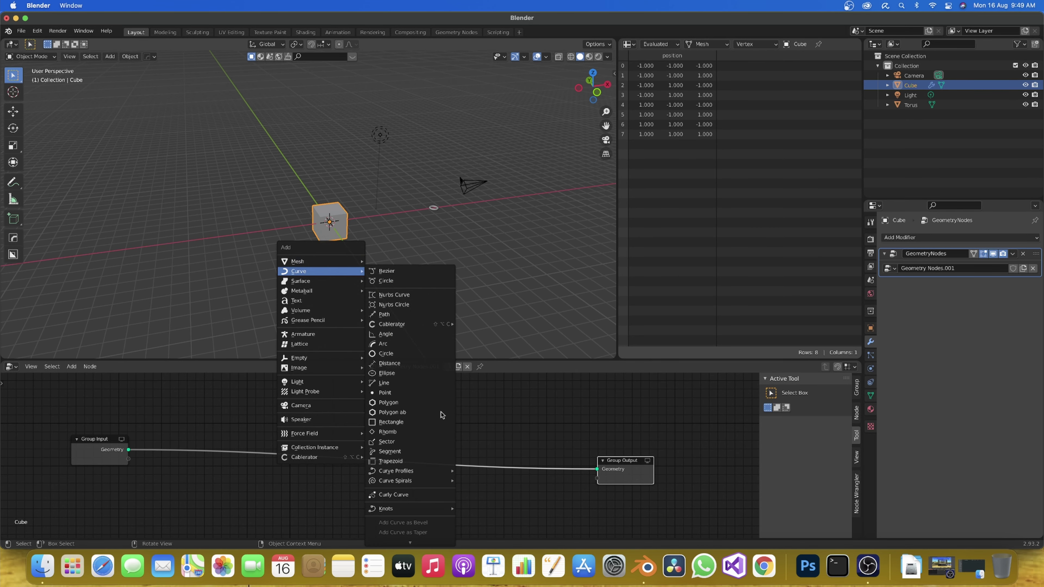
pyautogui.click(406, 538)
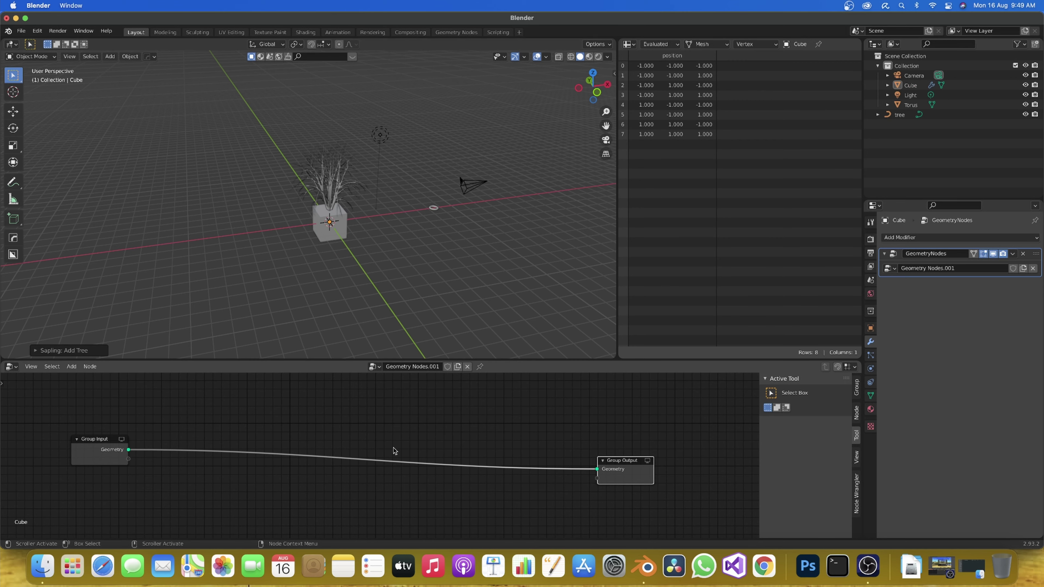
pyautogui.scroll(3, 290, 184)
pyautogui.scroll(3, 290, 184)
pyautogui.scroll(2, 281, 260)
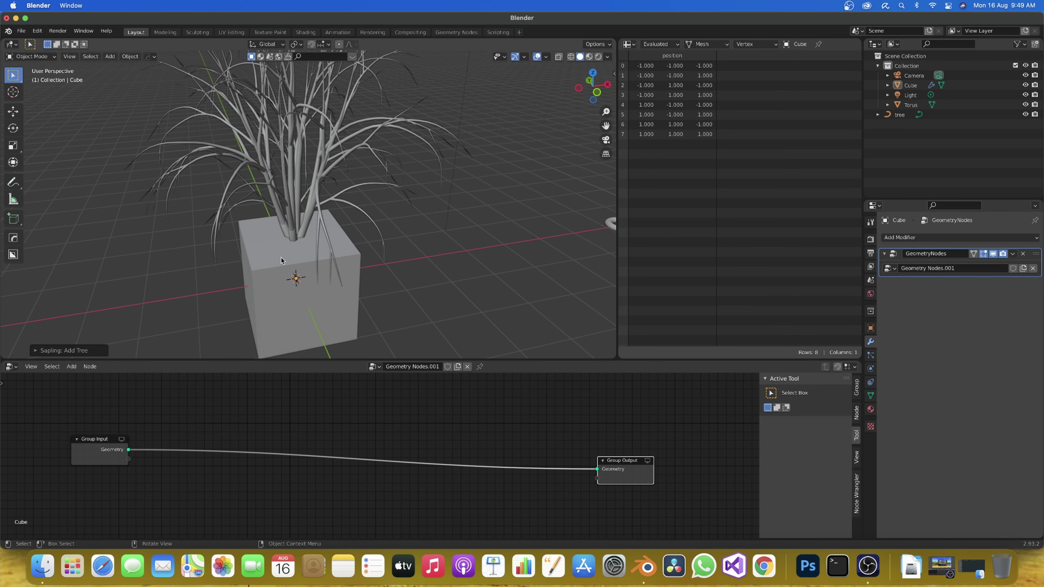
pyautogui.scroll(-5, 252, 247)
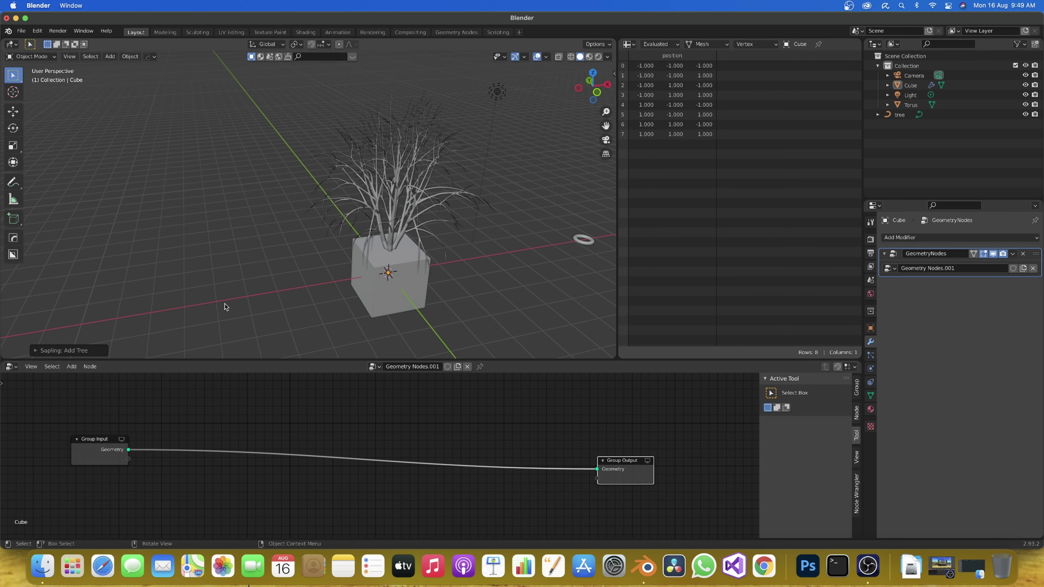
pyautogui.click(36, 350)
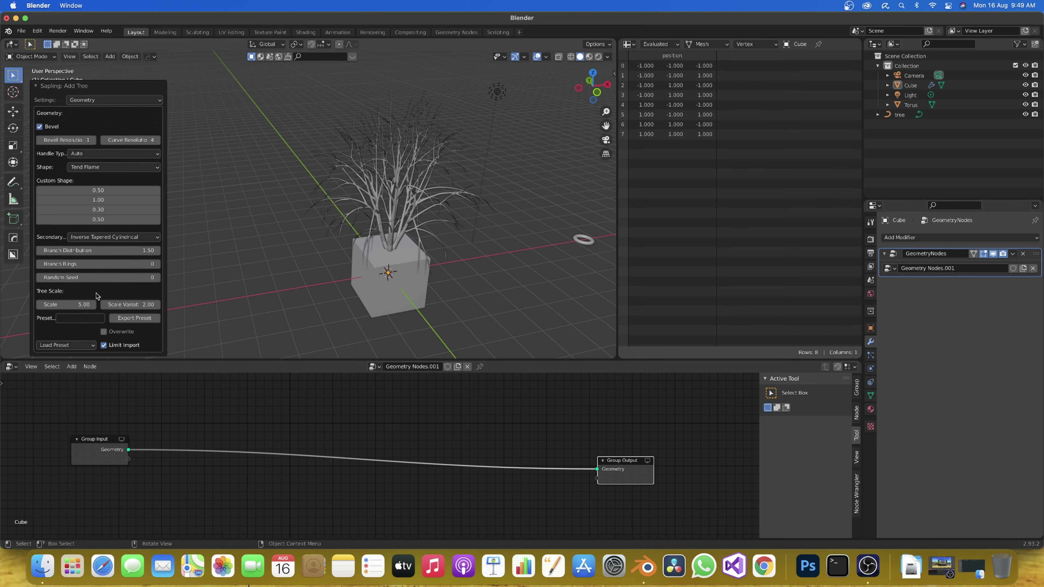
# Turn on the tree's leaves and try several leaf shapes, settling on Hexagonal
pyautogui.click(98, 100)
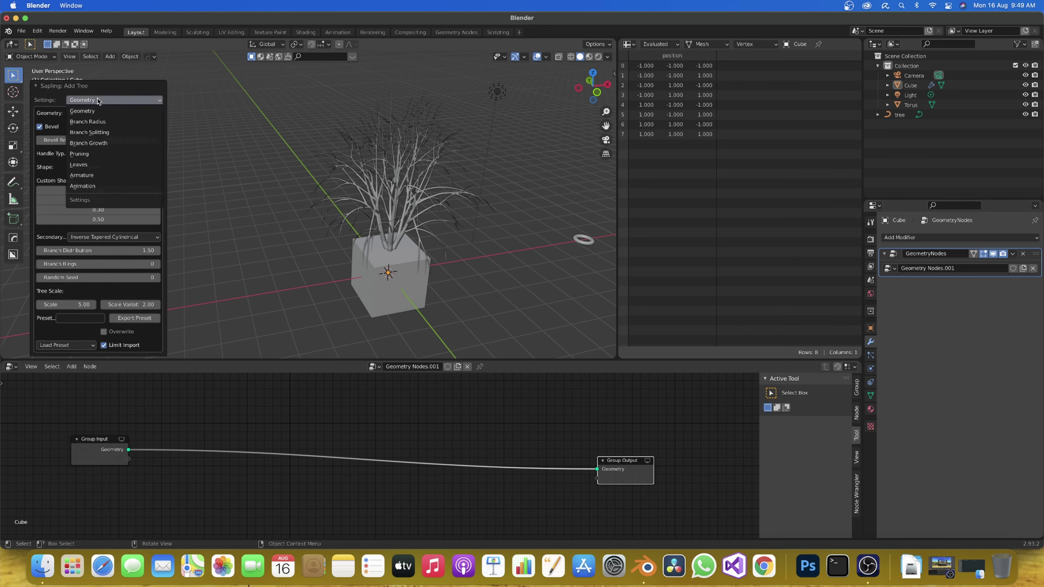
pyautogui.click(93, 164)
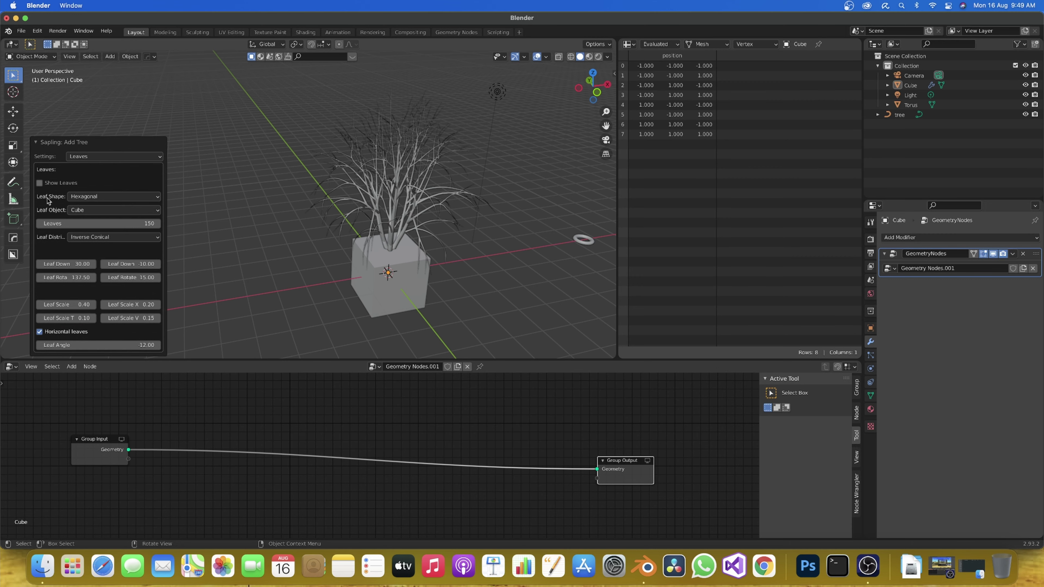
pyautogui.click(39, 182)
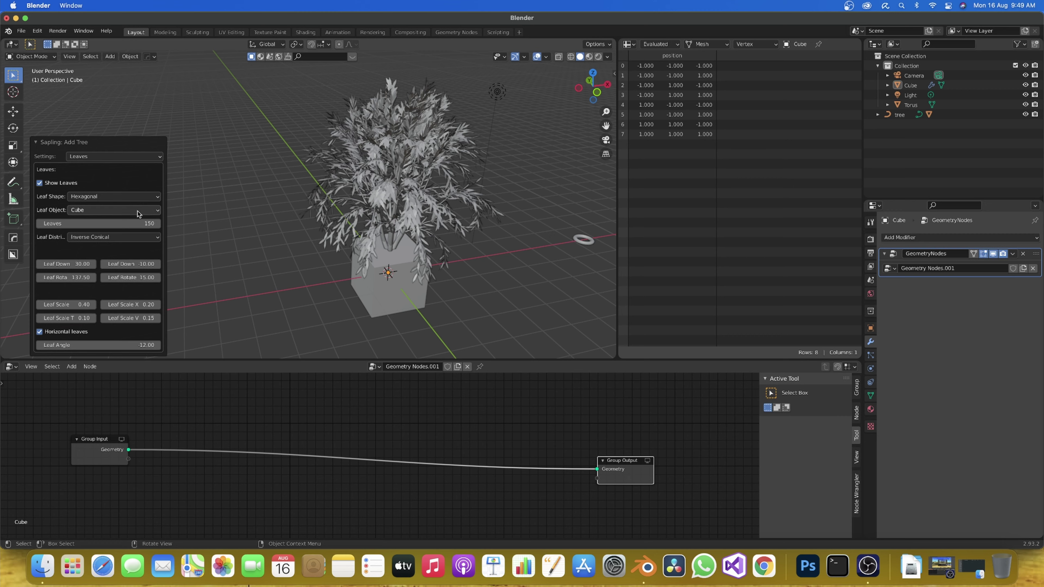
pyautogui.click(102, 196)
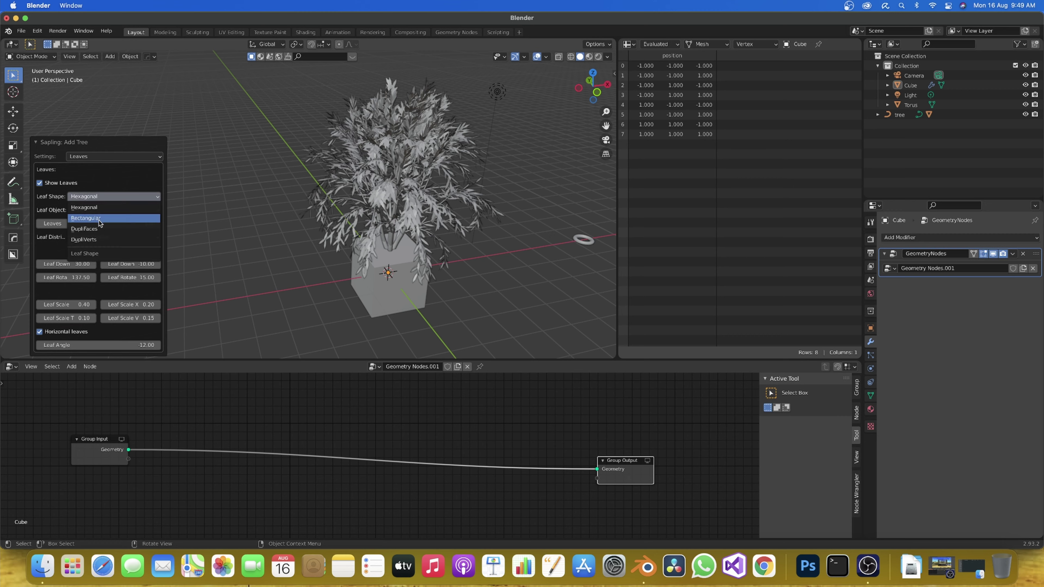
pyautogui.click(100, 218)
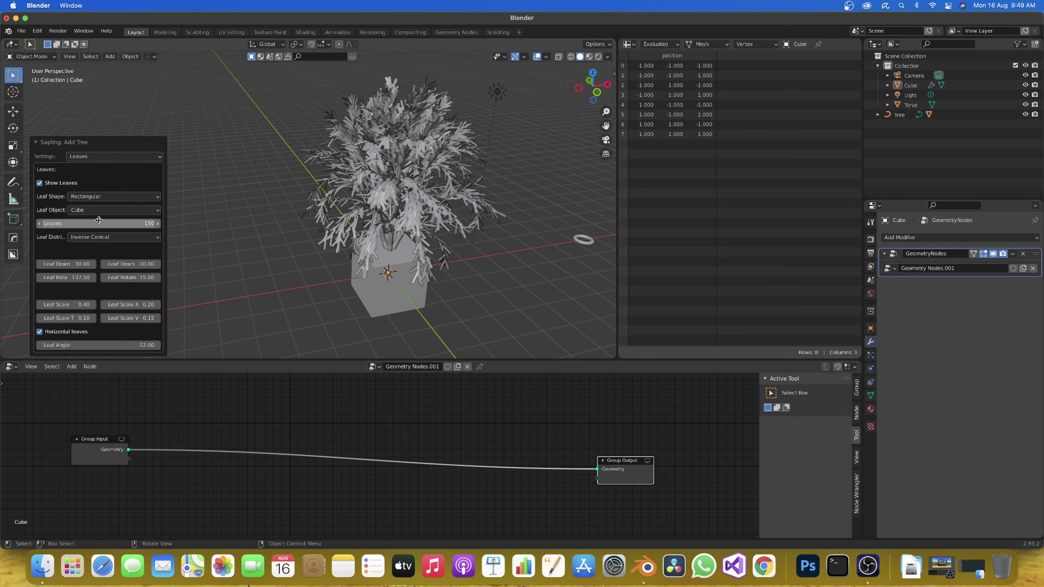
pyautogui.click(102, 196)
pyautogui.click(96, 237)
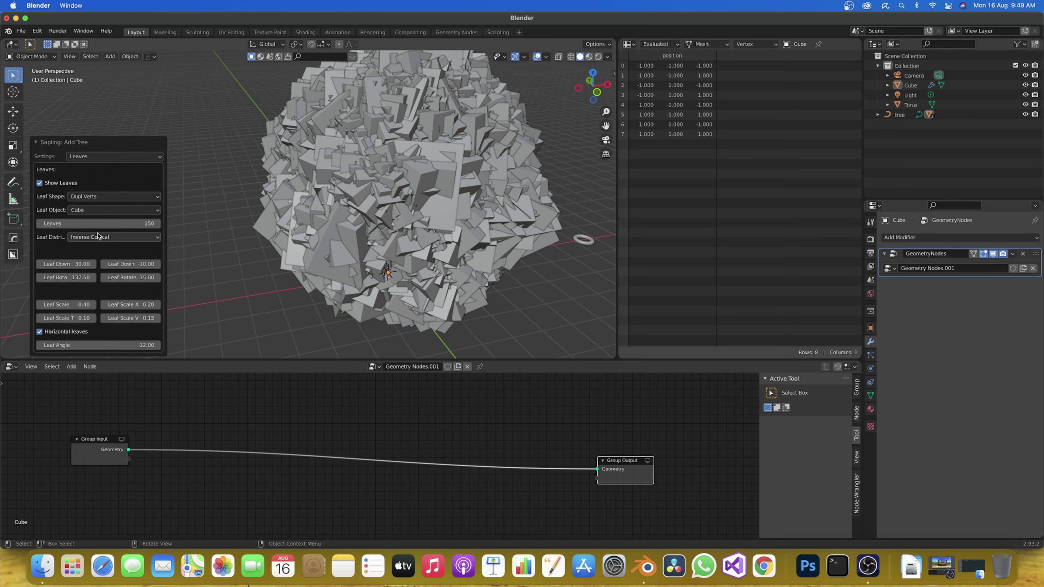
pyautogui.click(102, 196)
pyautogui.click(109, 207)
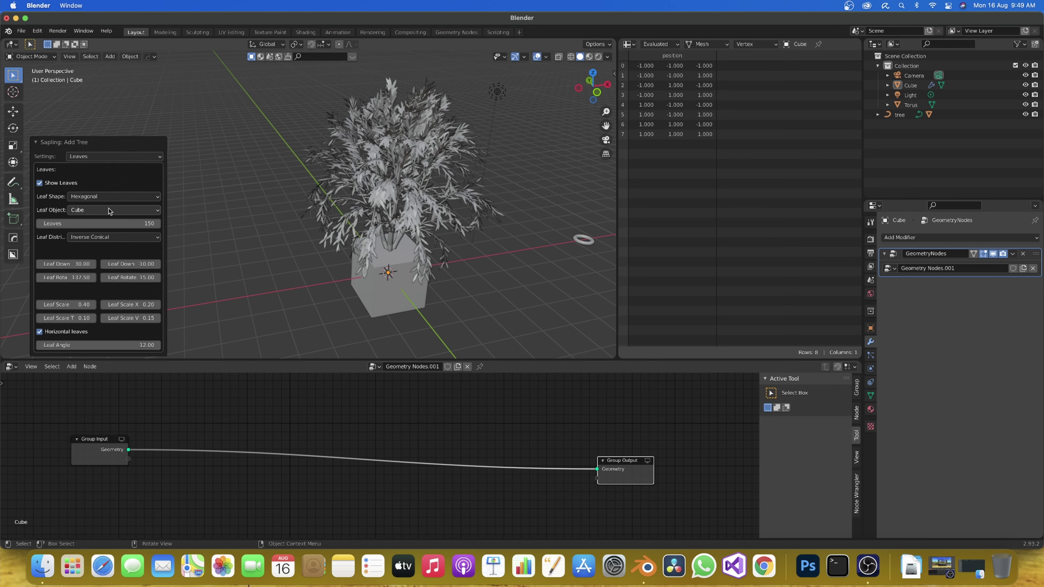
pyautogui.click(108, 196)
pyautogui.click(103, 218)
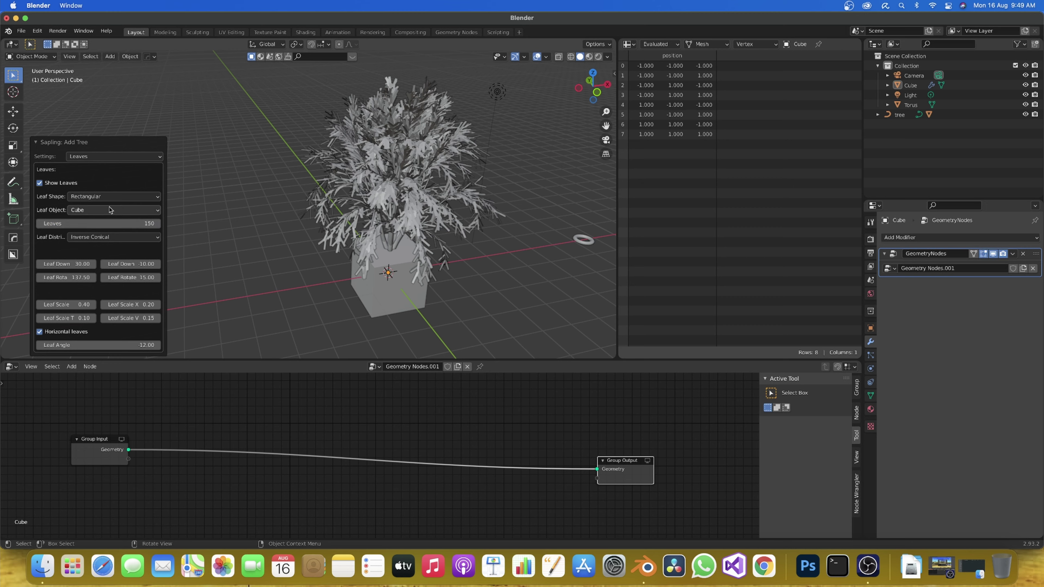
pyautogui.click(103, 197)
pyautogui.click(103, 229)
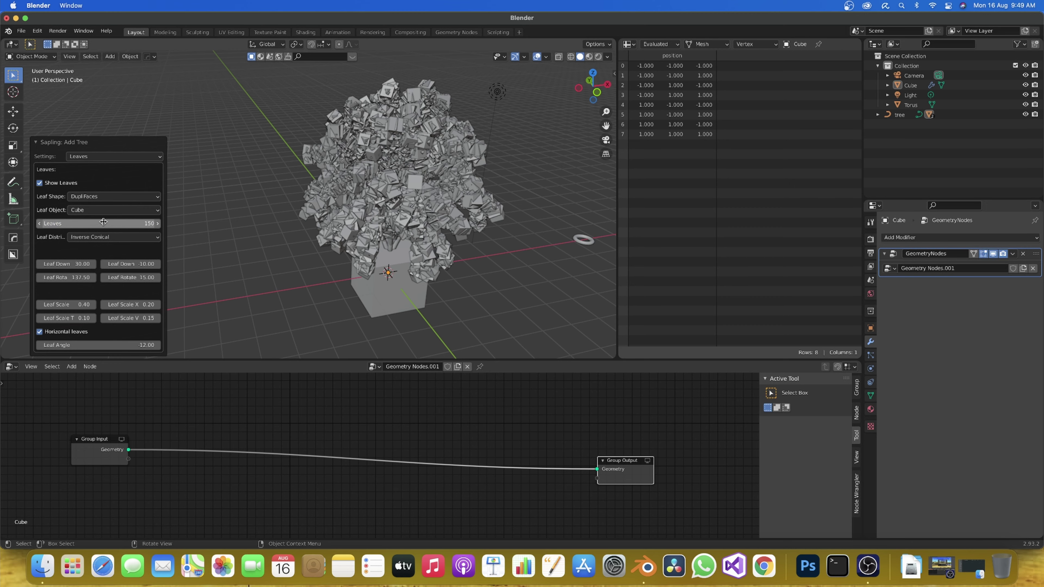
pyautogui.click(102, 197)
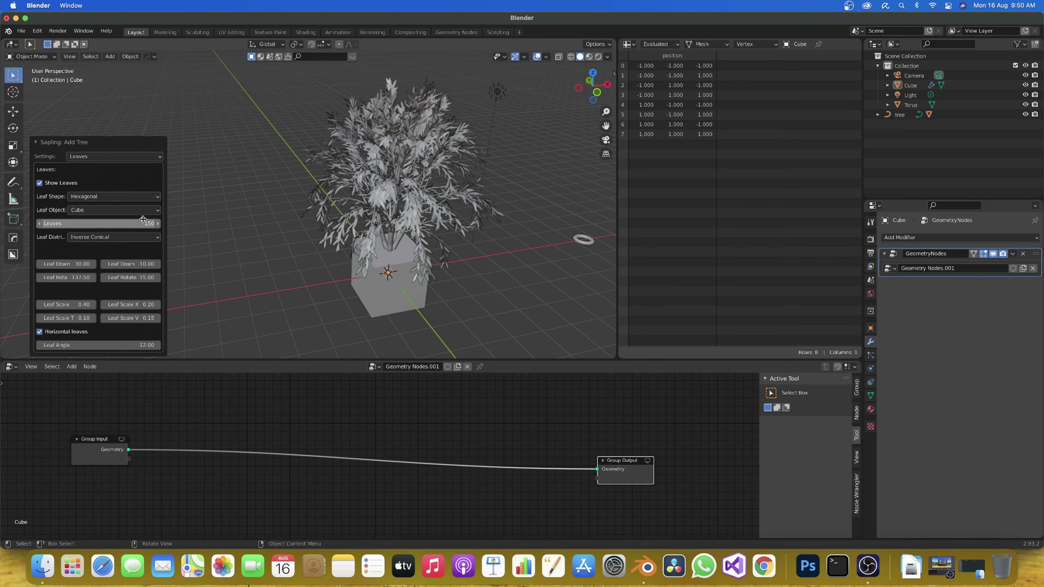
# Use the Torus as the leaf object, raise the leaf count to 640, then collapse the panel
pyautogui.click(131, 210)
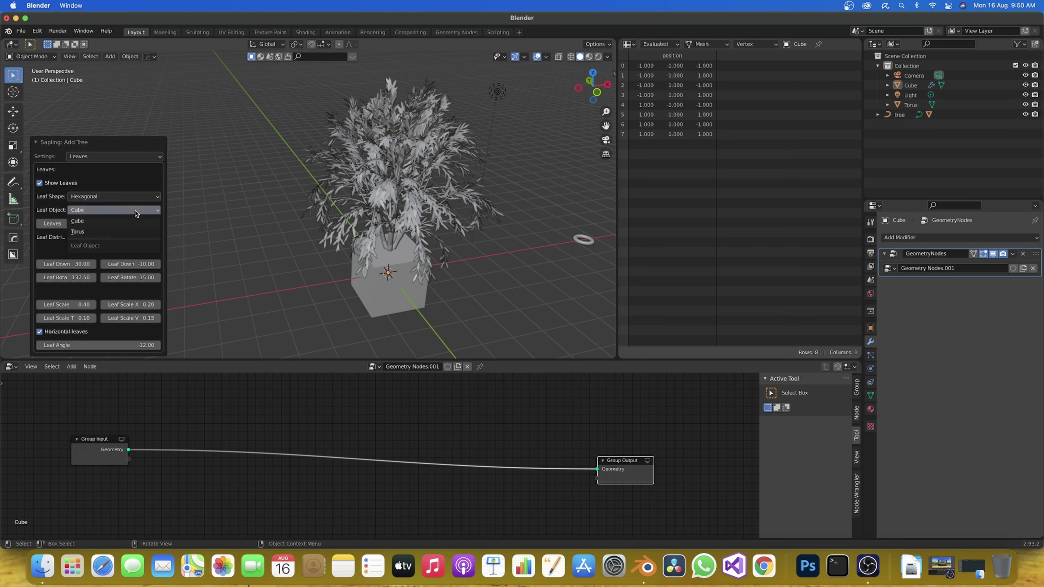
pyautogui.click(109, 230)
pyautogui.doubleClick(114, 227)
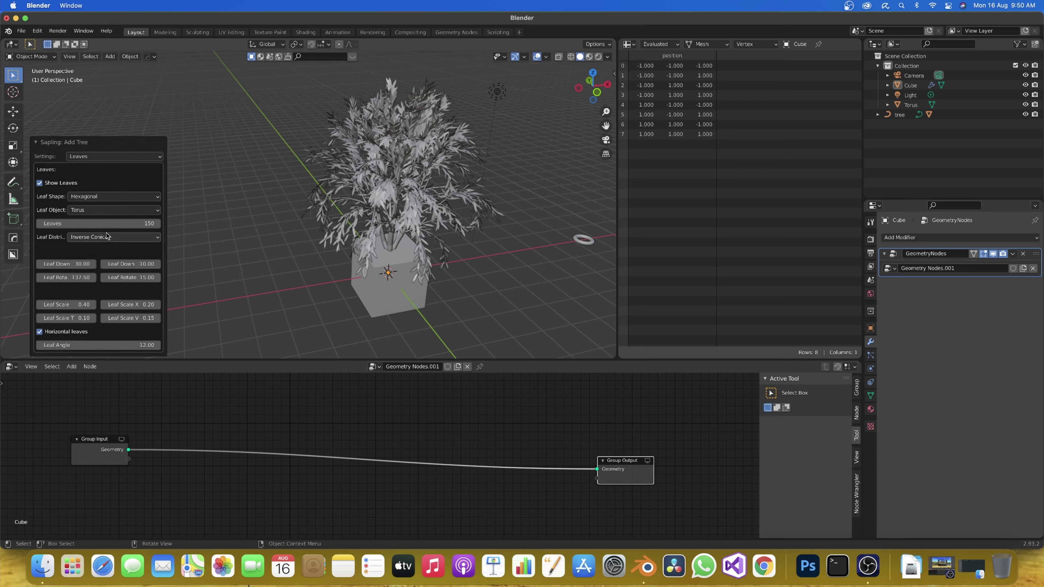
pyautogui.write('24')
pyautogui.press('Return')
pyautogui.moveTo(99, 223); pyautogui.dragTo(181, 223)
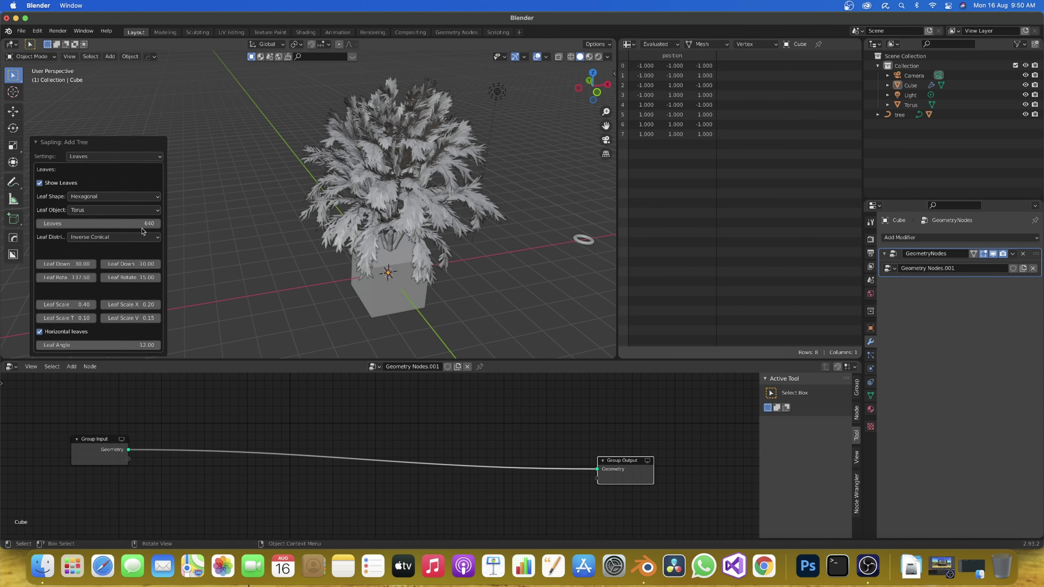
pyautogui.scroll(-2, 179, 248)
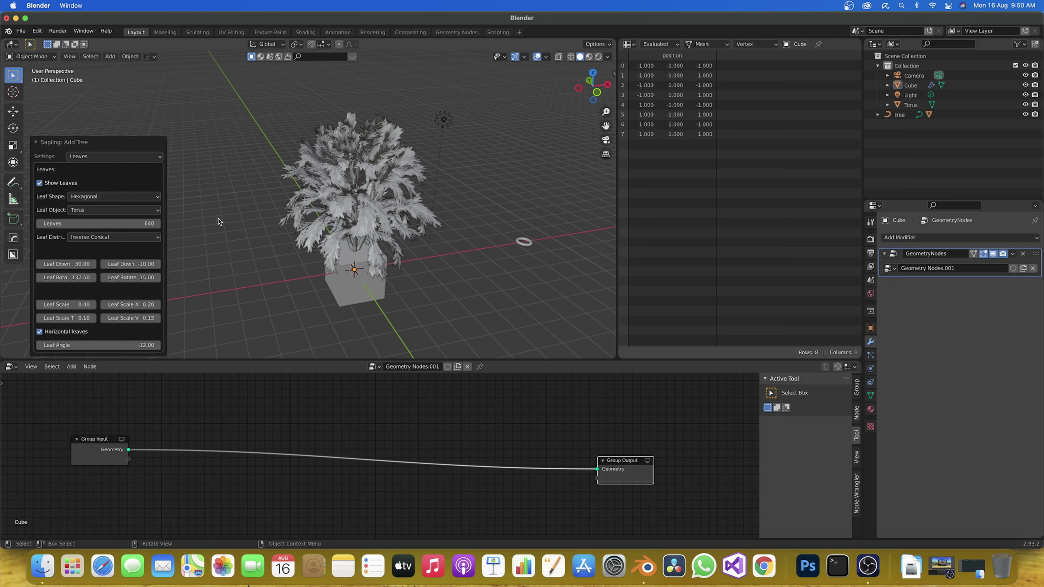
pyautogui.scroll(2, 393, 226)
pyautogui.scroll(2, 361, 225)
pyautogui.scroll(2, 361, 220)
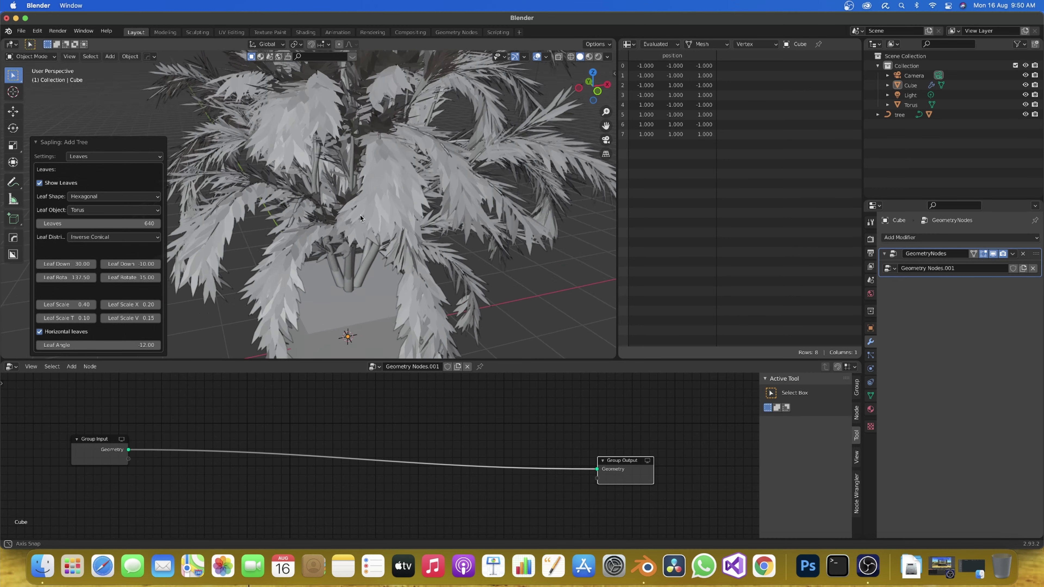
pyautogui.scroll(2, 366, 214)
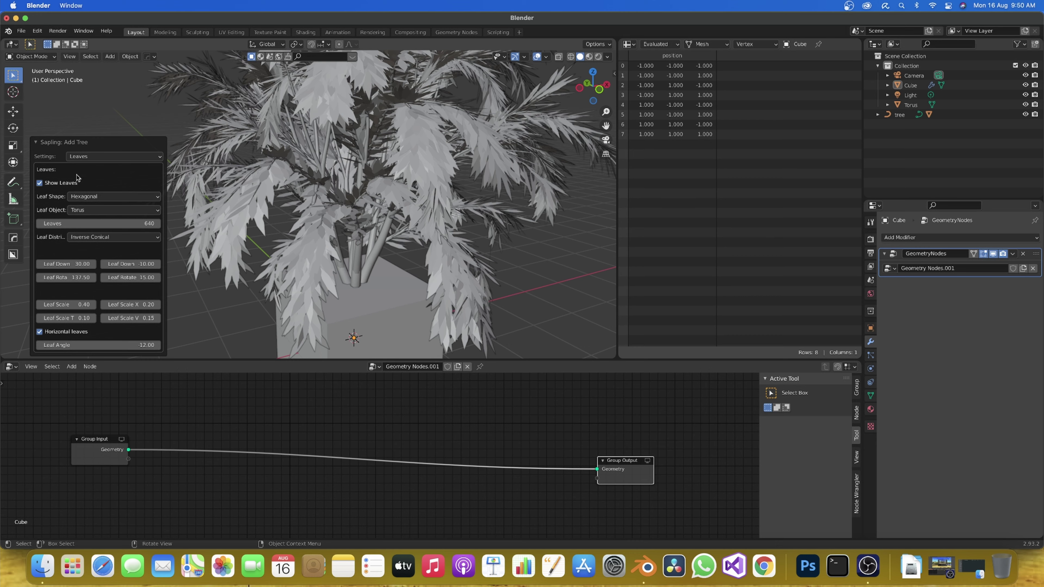
pyautogui.click(35, 144)
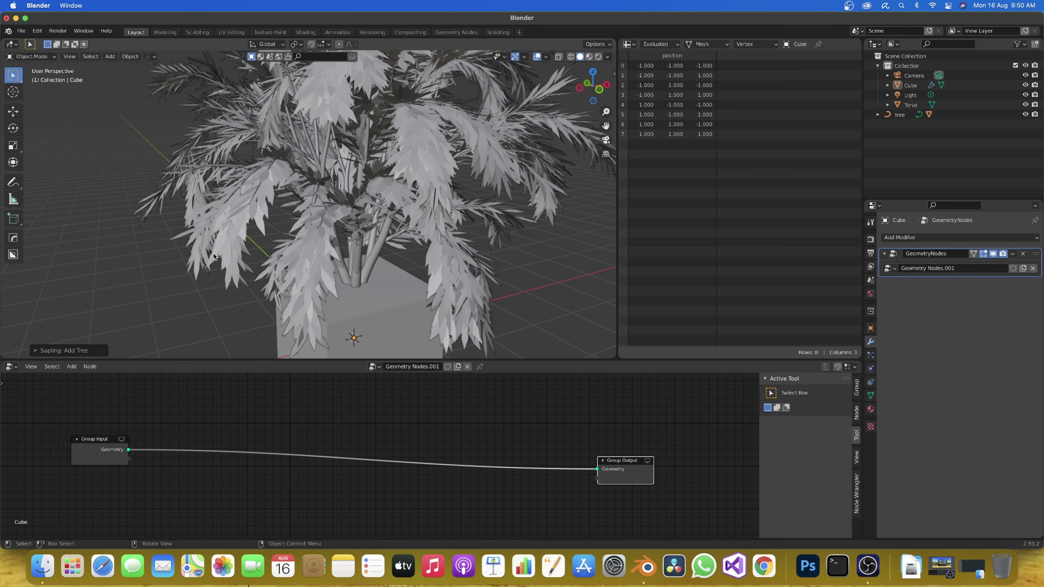
# Delete the Sapling tree's branches object from the scene
pyautogui.click(373, 255)
pyautogui.press('x')
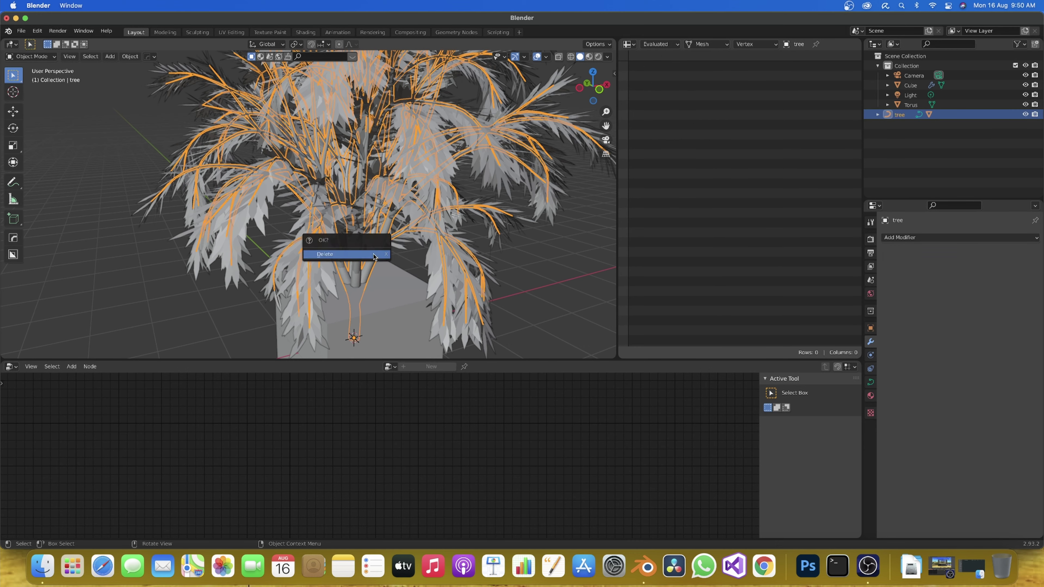
pyautogui.click(370, 250)
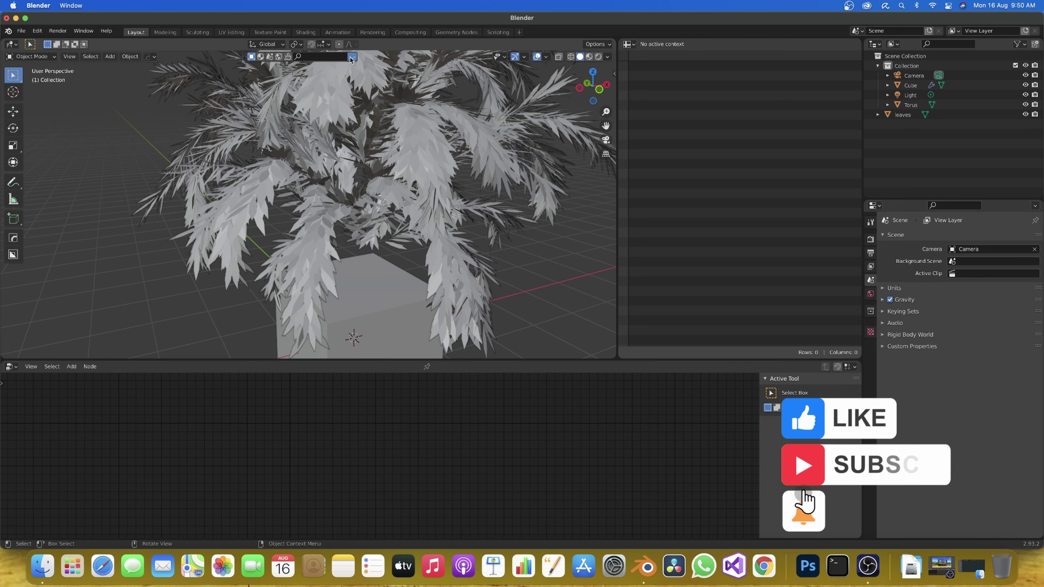
# Search BlenderKit for 'trees' to list tree assets
pyautogui.click(306, 57)
pyautogui.write('tr')
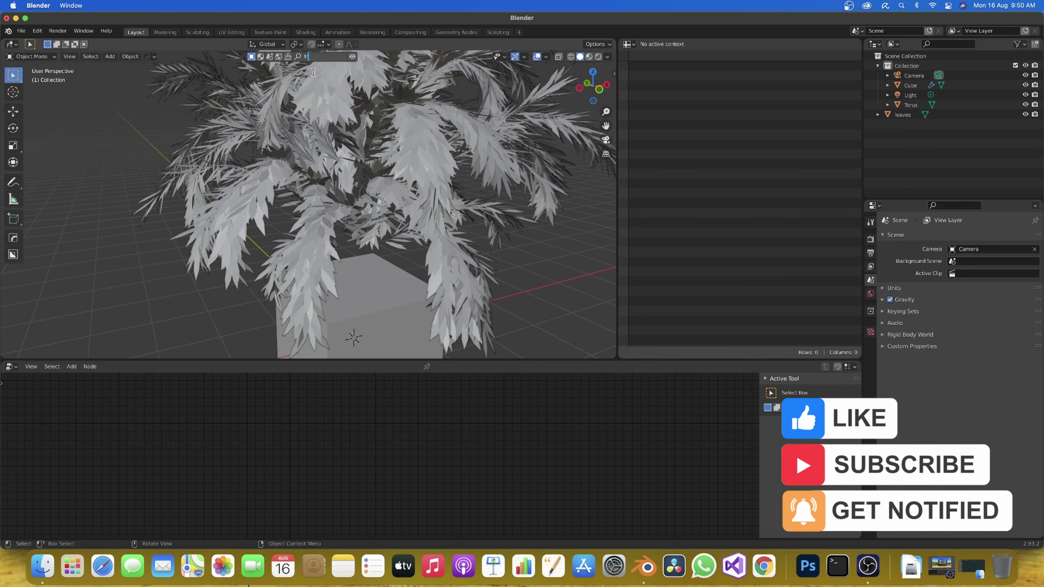
pyautogui.write('ees')
pyautogui.press('Return')
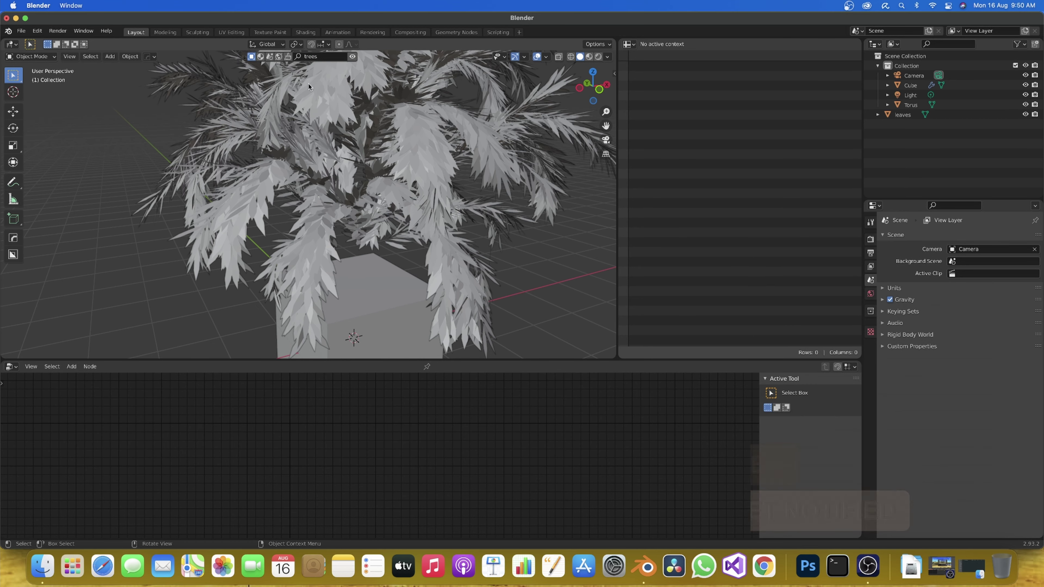
pyautogui.scroll(-6, 315, 160)
# Delete the Sapling tree's leaves object, leaving Camera, Light and Torus
pyautogui.moveTo(315, 160); pyautogui.dragTo(321, 160, button='middle')
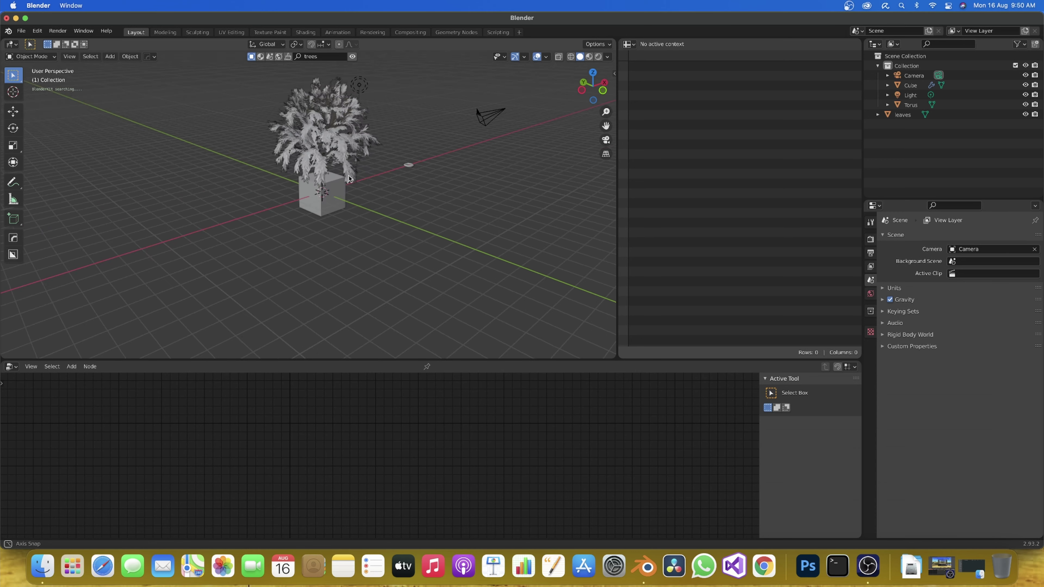
pyautogui.click(322, 159)
pyautogui.press('x')
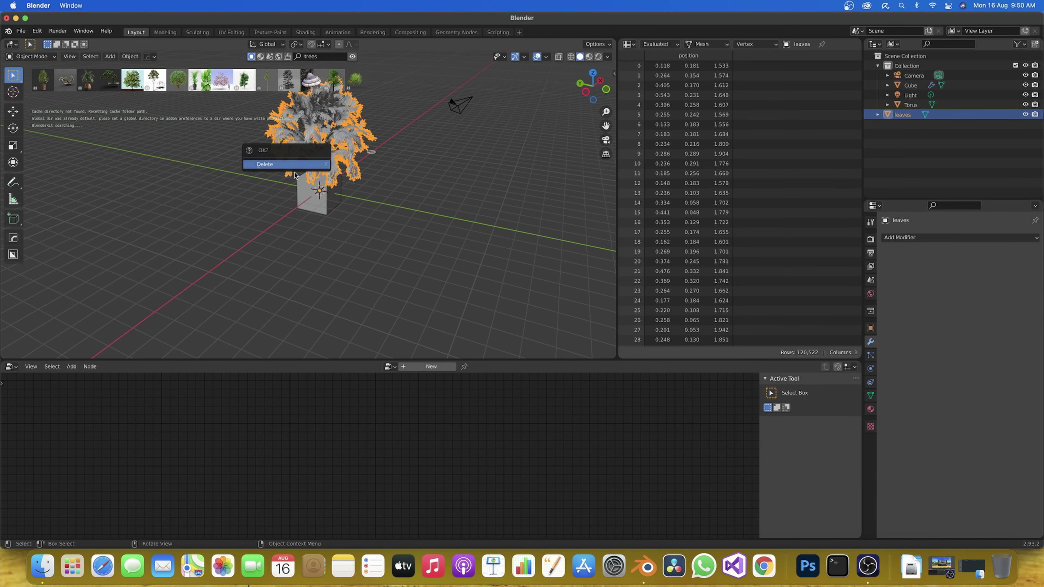
pyautogui.click(296, 167)
pyautogui.scroll(2, 293, 103)
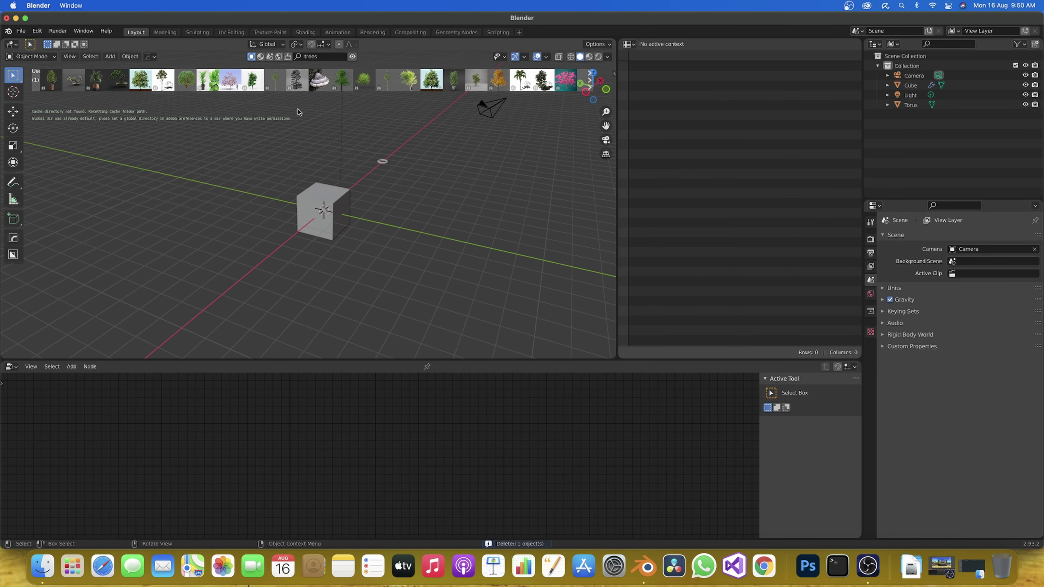
pyautogui.scroll(3, 315, 157)
pyautogui.click(290, 247)
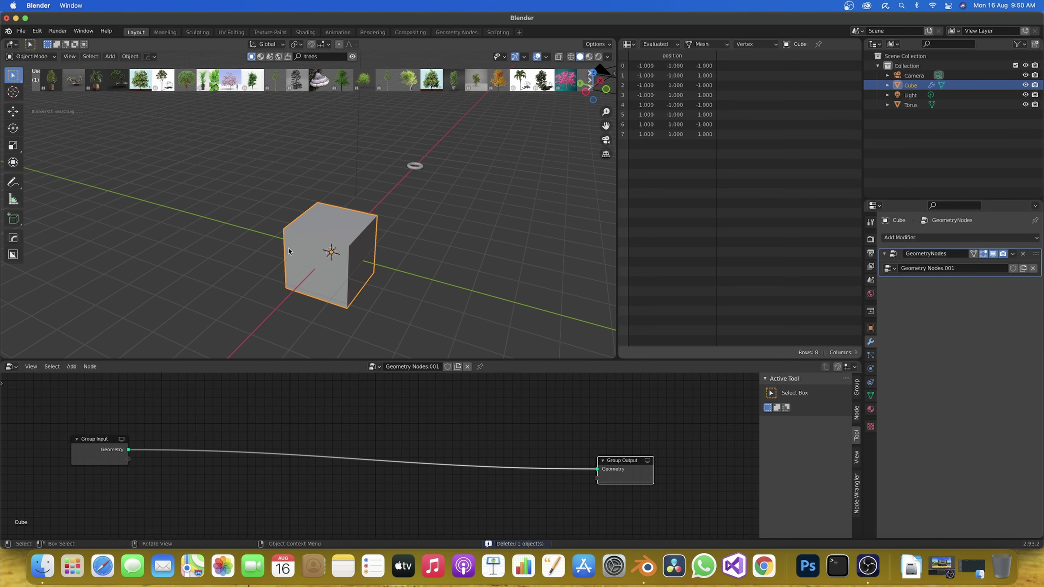
# Delete the cube and drop the Tree LOD 0 asset from BlenderKit near the origin
pyautogui.press('x')
pyautogui.click(283, 250)
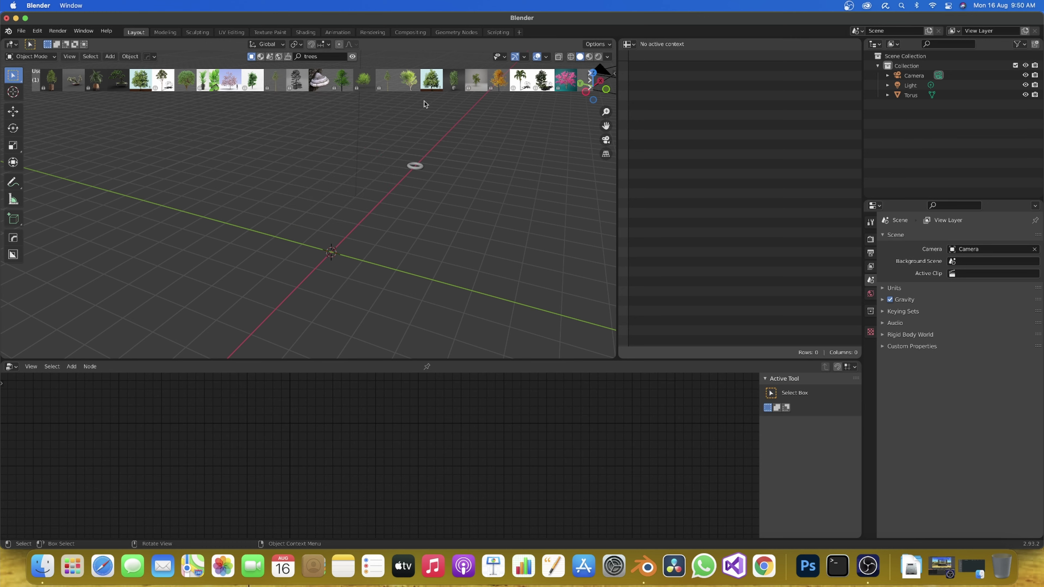
pyautogui.moveTo(407, 79)
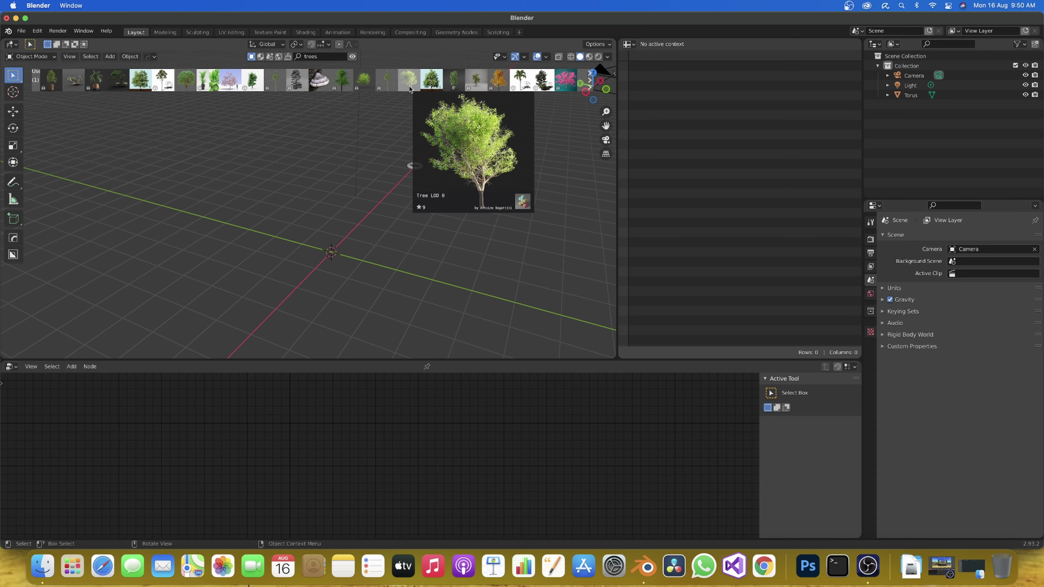
pyautogui.moveTo(409, 82); pyautogui.dragTo(322, 258)
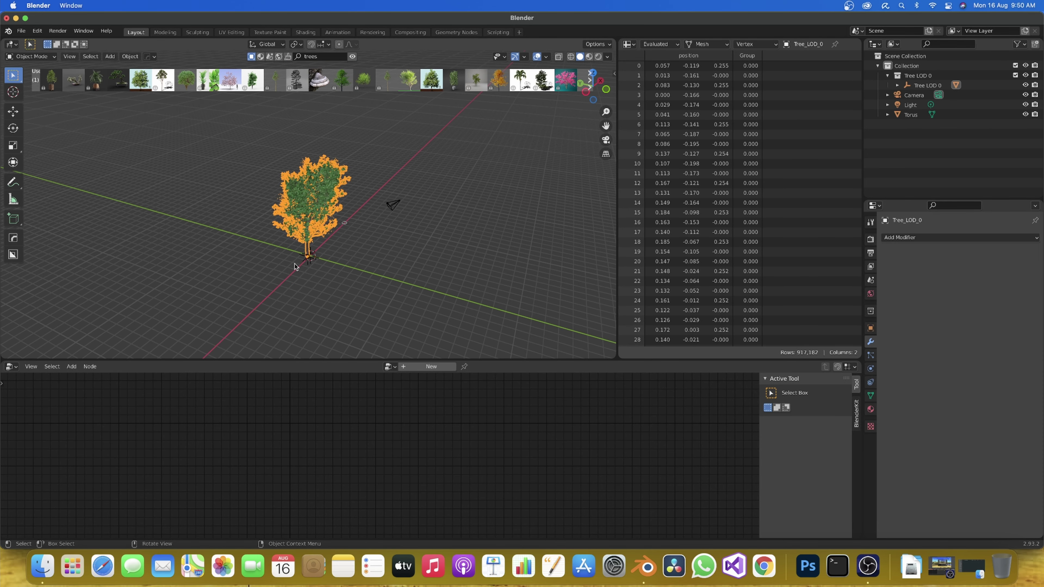
# Zoom in to inspect the imported Tree LOD 0, then delete it
pyautogui.scroll(3, 308, 238)
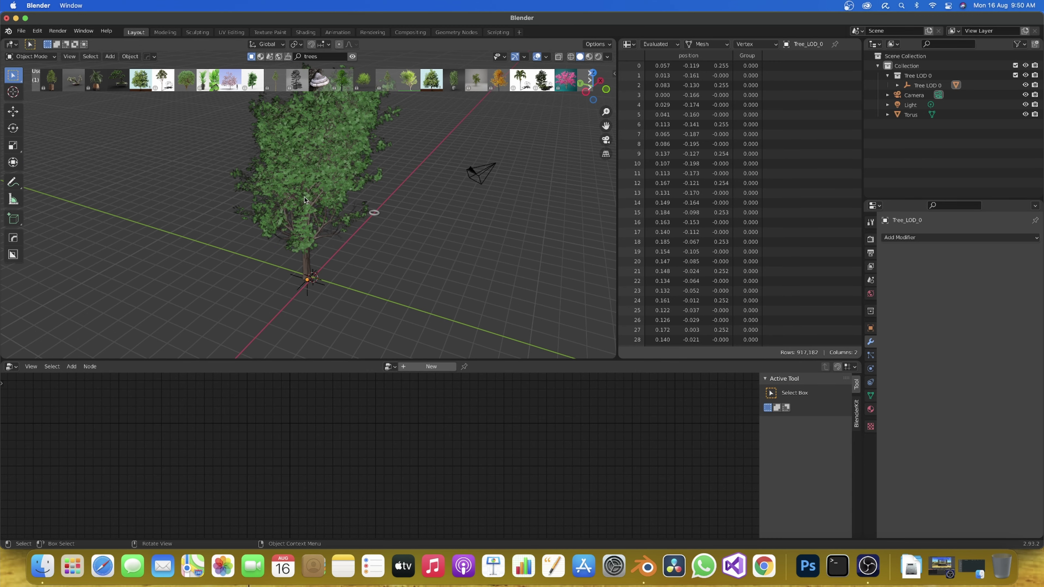
pyautogui.scroll(4, 317, 181)
pyautogui.scroll(3, 316, 201)
pyautogui.scroll(2, 338, 201)
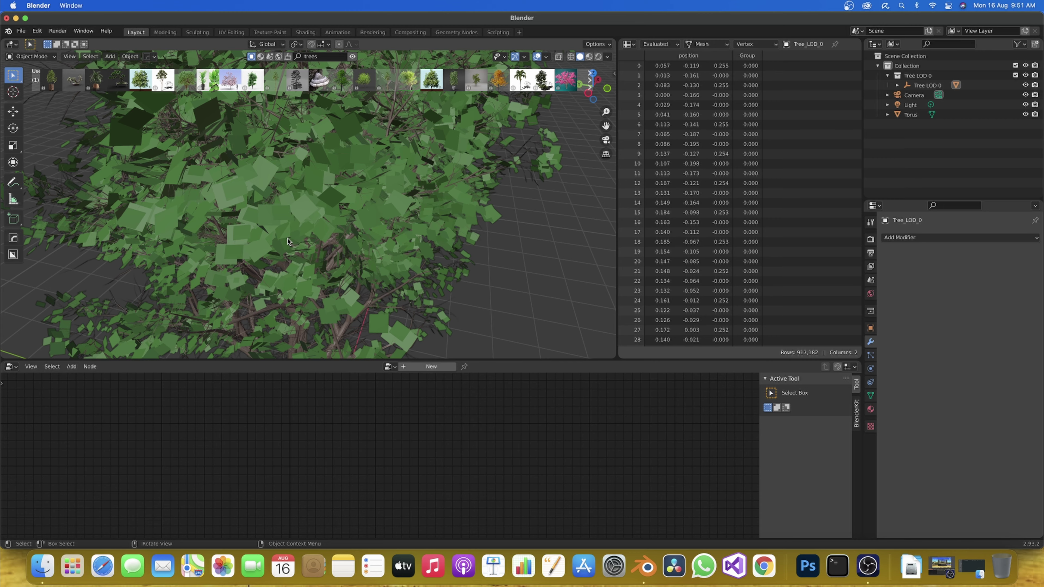
pyautogui.scroll(-5, 287, 234)
pyautogui.scroll(-2, 285, 237)
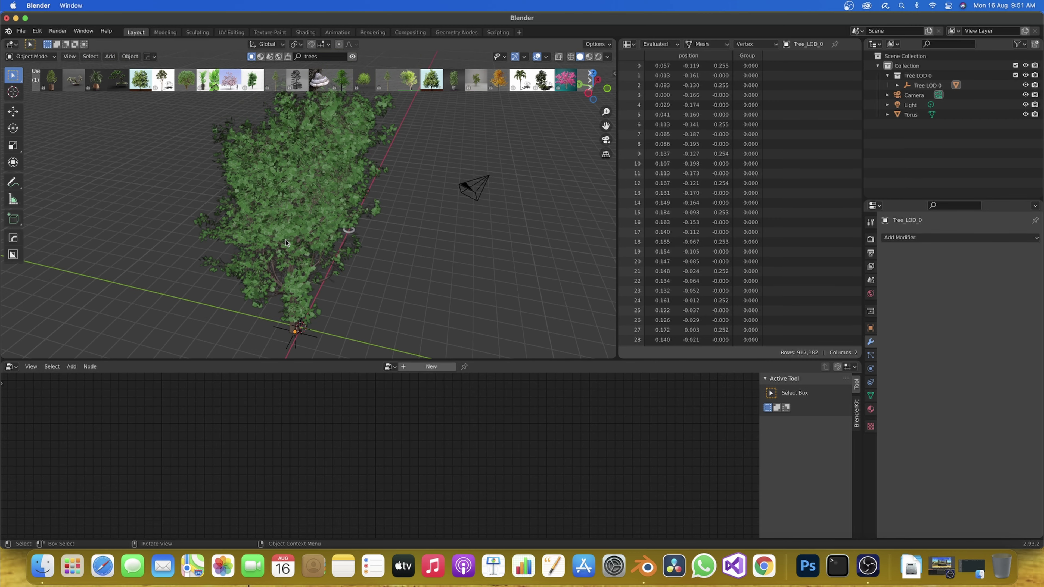
pyautogui.scroll(3, 275, 232)
pyautogui.scroll(5, 272, 227)
pyautogui.scroll(2, 274, 241)
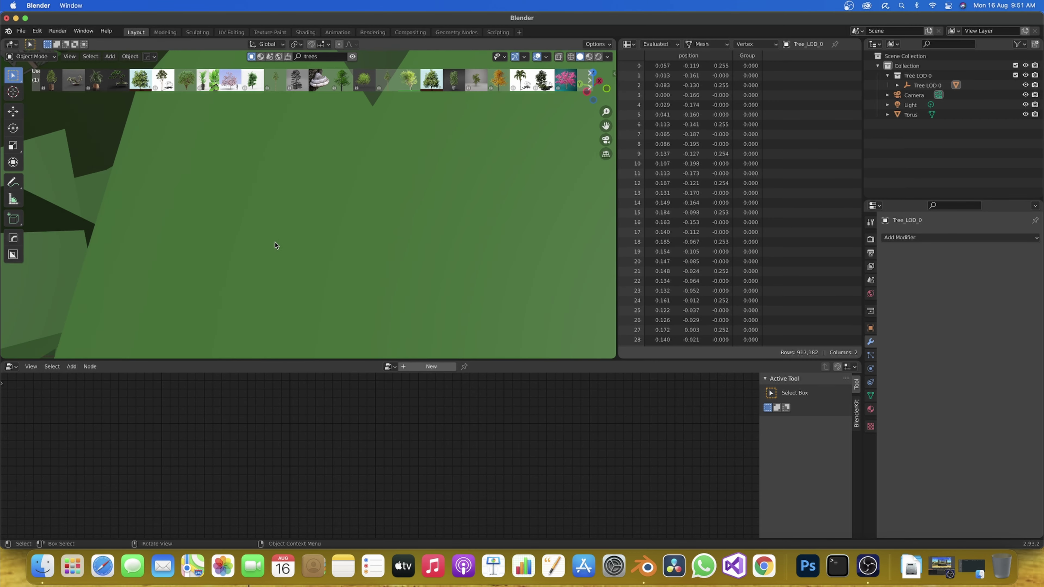
pyautogui.scroll(-5, 284, 243)
pyautogui.scroll(-3, 296, 243)
pyautogui.click(309, 244)
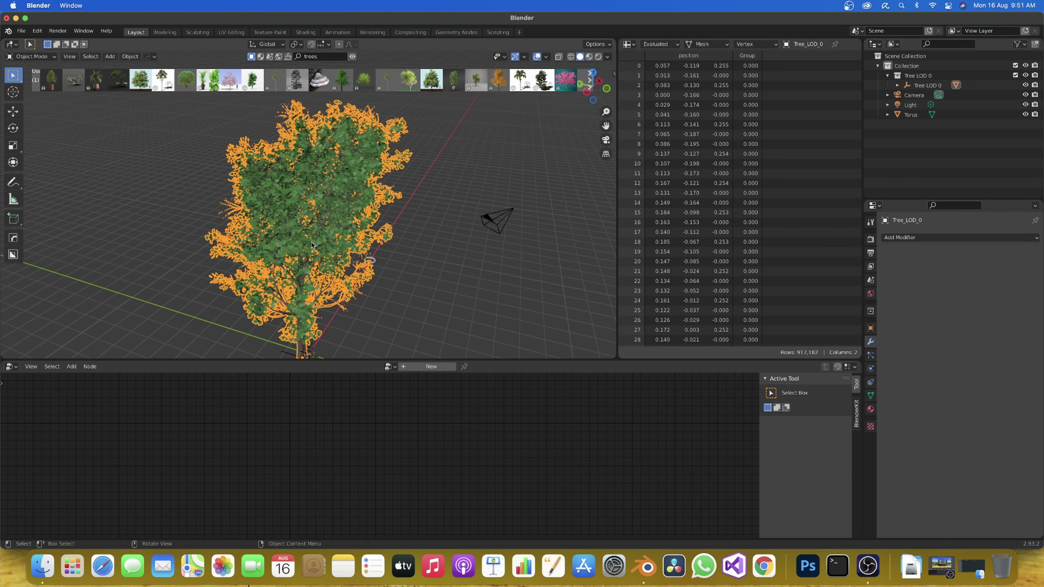
pyautogui.press('x')
pyautogui.click(311, 244)
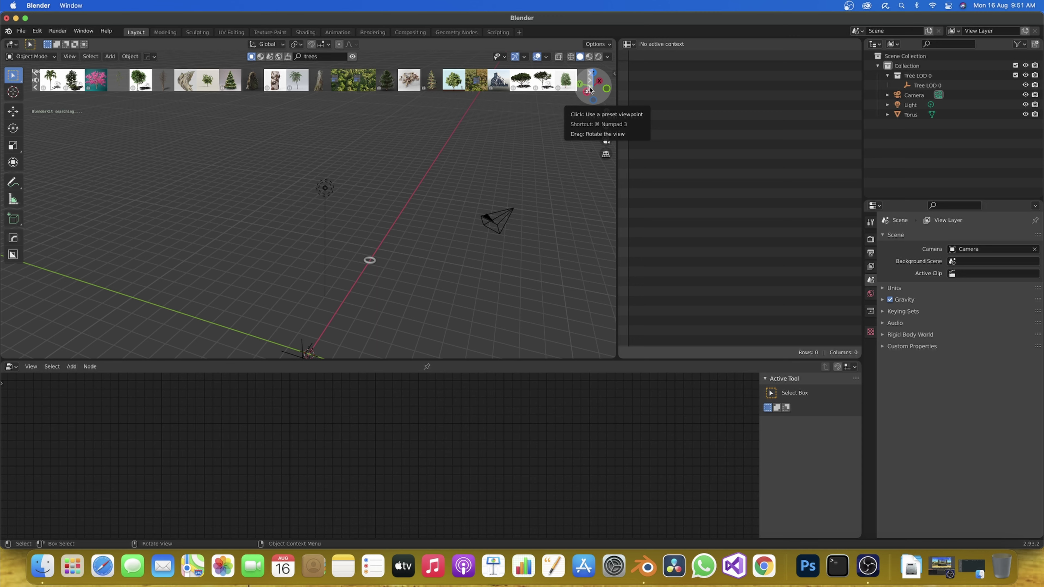
pyautogui.moveTo(203, 79)
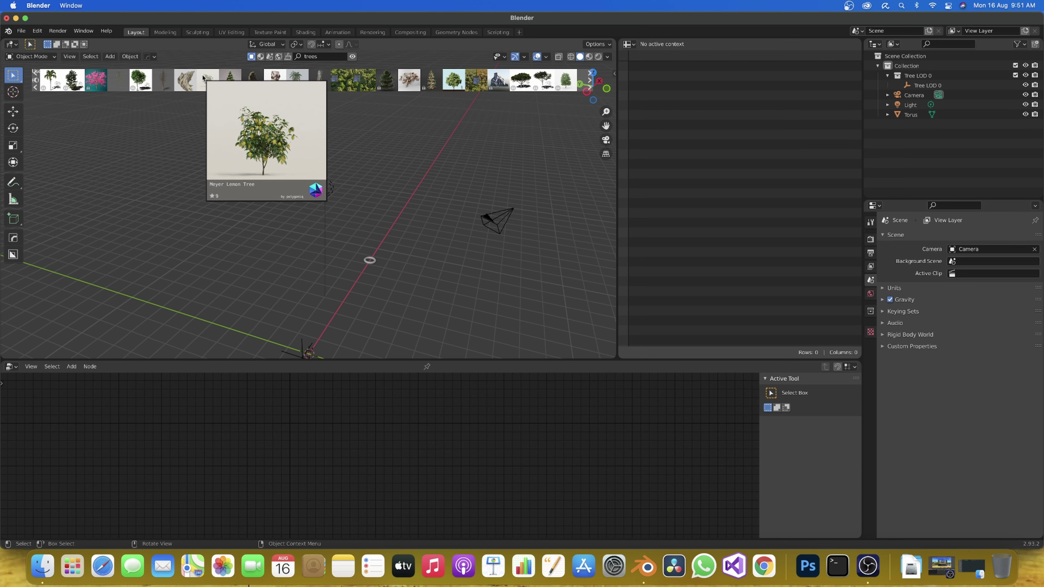
# Drag the Meyer Lemon Tree asset from the BlenderKit asset bar into the scene
pyautogui.moveTo(208, 80); pyautogui.dragTo(231, 285)
pyautogui.moveTo(231, 286); pyautogui.dragTo(213, 314, button='middle')
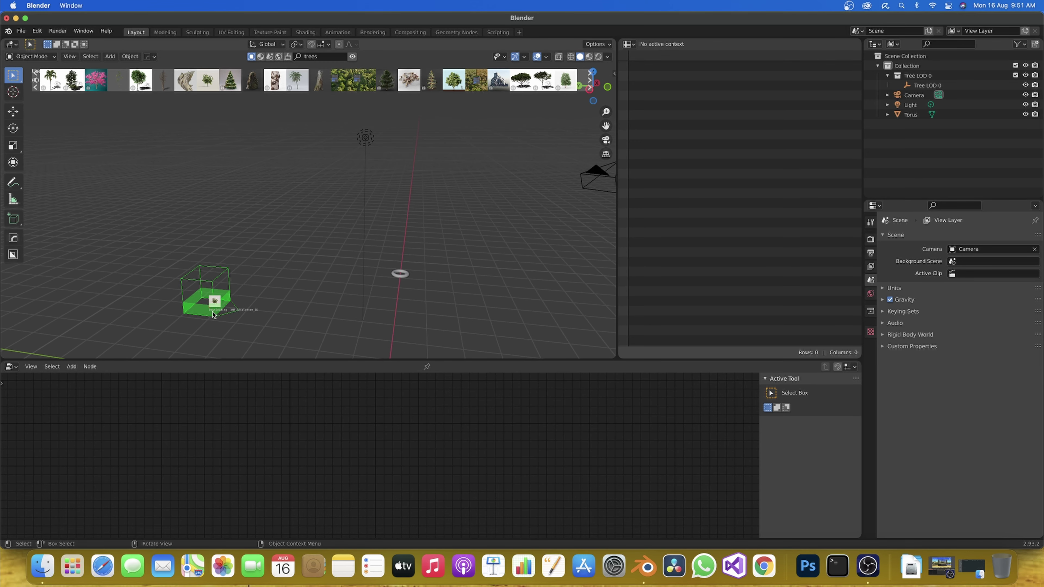
pyautogui.moveTo(218, 318)
pyautogui.mouseDown(button='middle')
pyautogui.moveTo(321, 226)
pyautogui.moveTo(265, 254)
pyautogui.mouseUp(button='middle')
# Orbit and zoom around the lemon tree's green downloading placeholder box
pyautogui.scroll(3, 271, 246)
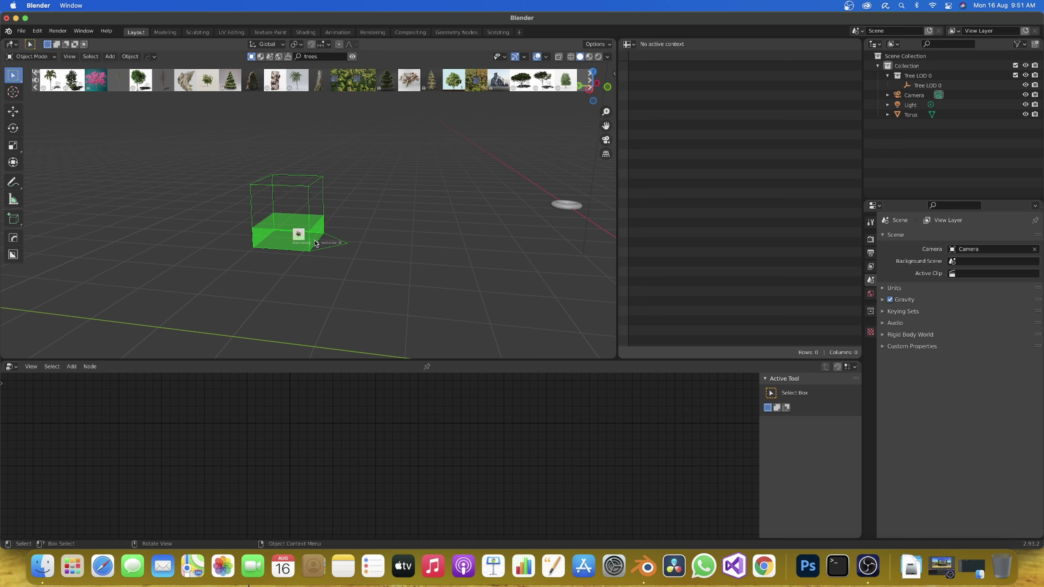
pyautogui.scroll(-2, 328, 253)
pyautogui.moveTo(328, 252)
pyautogui.mouseDown(button='middle')
pyautogui.moveTo(303, 261)
pyautogui.moveTo(313, 257)
pyautogui.moveTo(228, 252)
pyautogui.mouseUp(button='middle')
pyautogui.scroll(1, 236, 247)
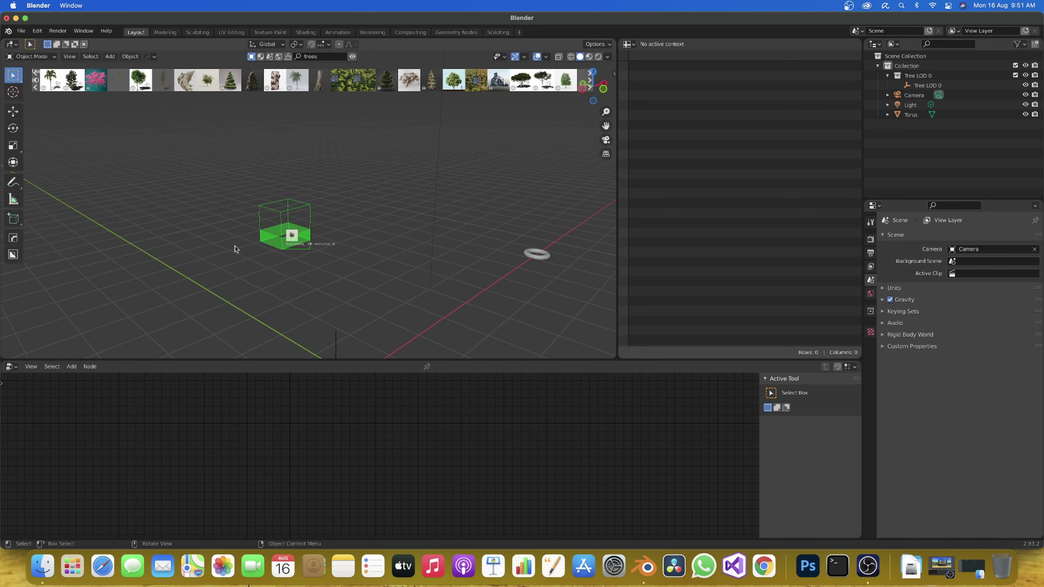
pyautogui.scroll(2, 236, 247)
pyautogui.scroll(2, 327, 255)
pyautogui.scroll(-1, 327, 254)
pyautogui.scroll(-3, 293, 258)
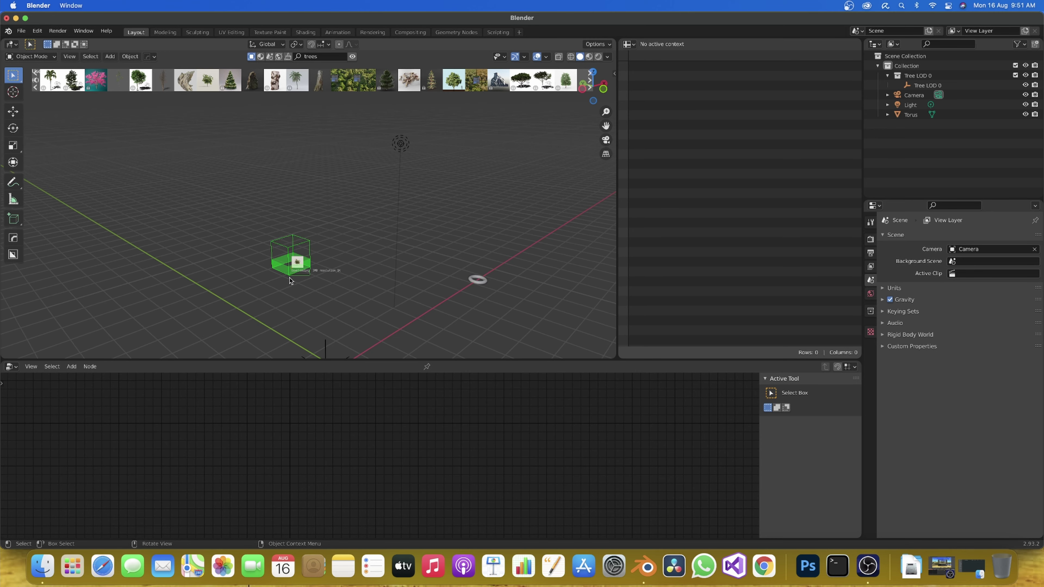
pyautogui.scroll(-2, 293, 264)
pyautogui.scroll(-2, 195, 267)
pyautogui.scroll(1, 255, 263)
pyautogui.scroll(3, 337, 279)
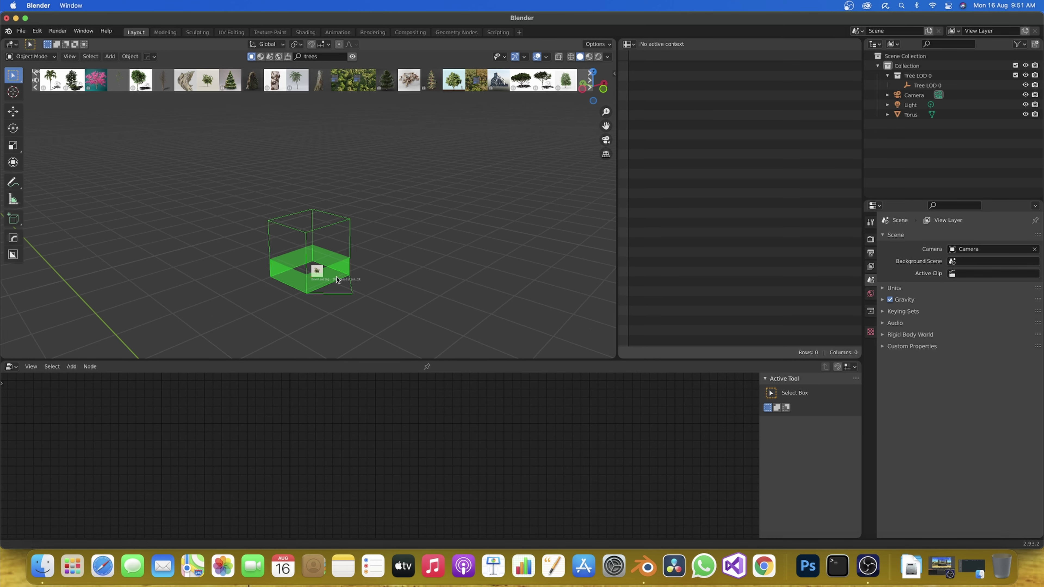